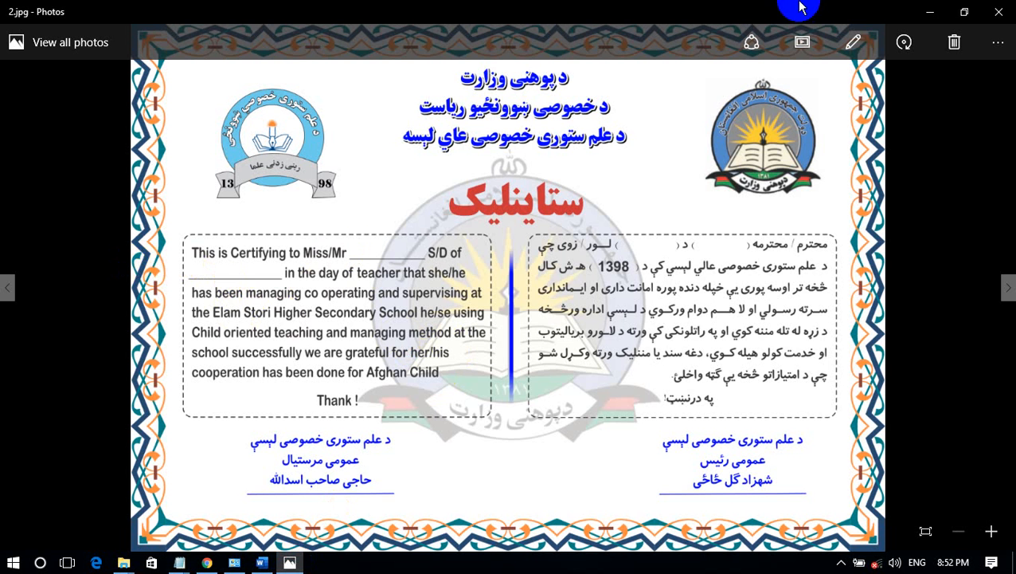
# Search Local Disk (E:) in File Explorer for "frame" and open the FRAME folder.
pyautogui.click(930, 11)
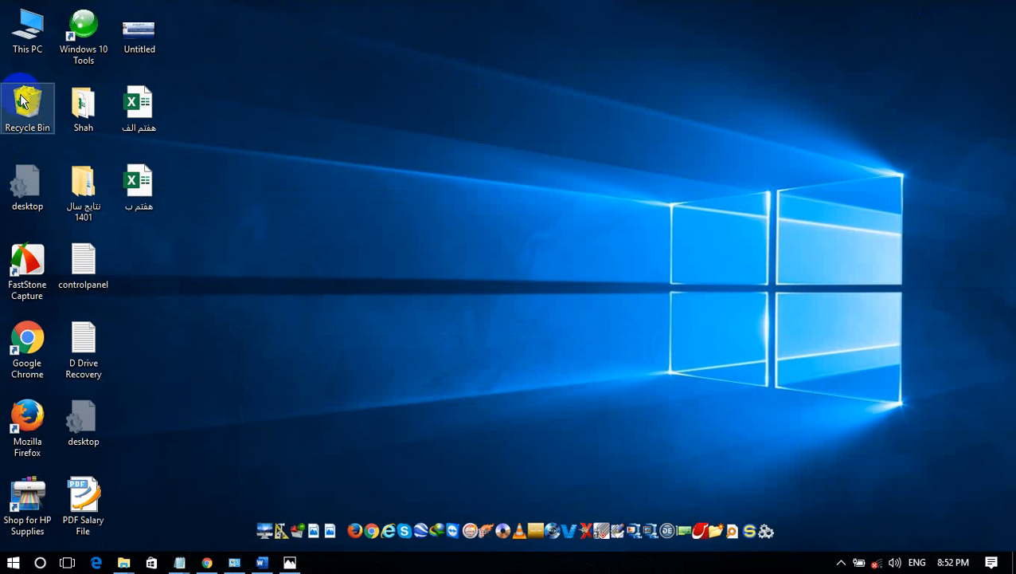
pyautogui.doubleClick(32, 36)
pyautogui.doubleClick(563, 215)
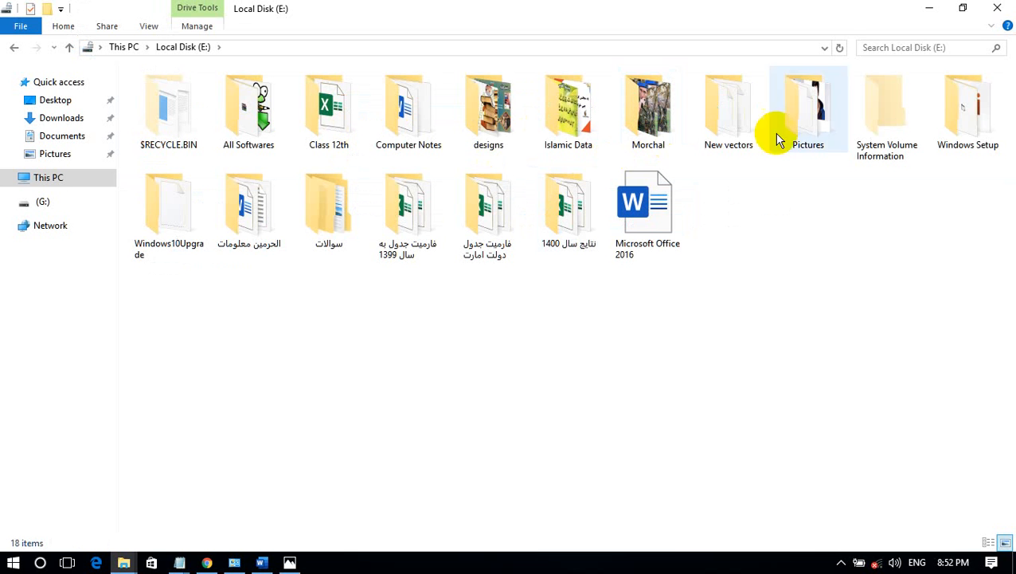
pyautogui.doubleClick(825, 102)
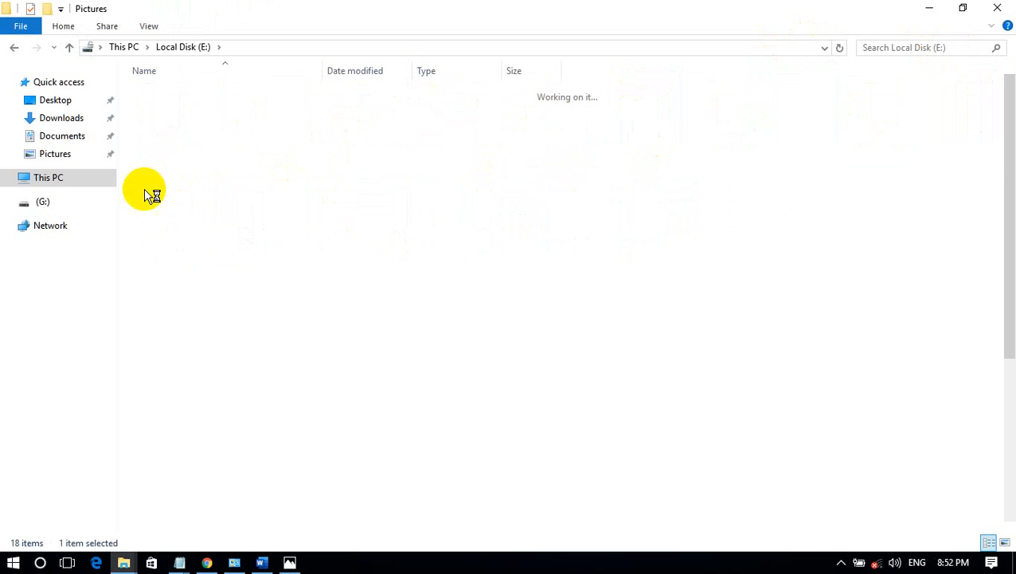
pyautogui.click(17, 51)
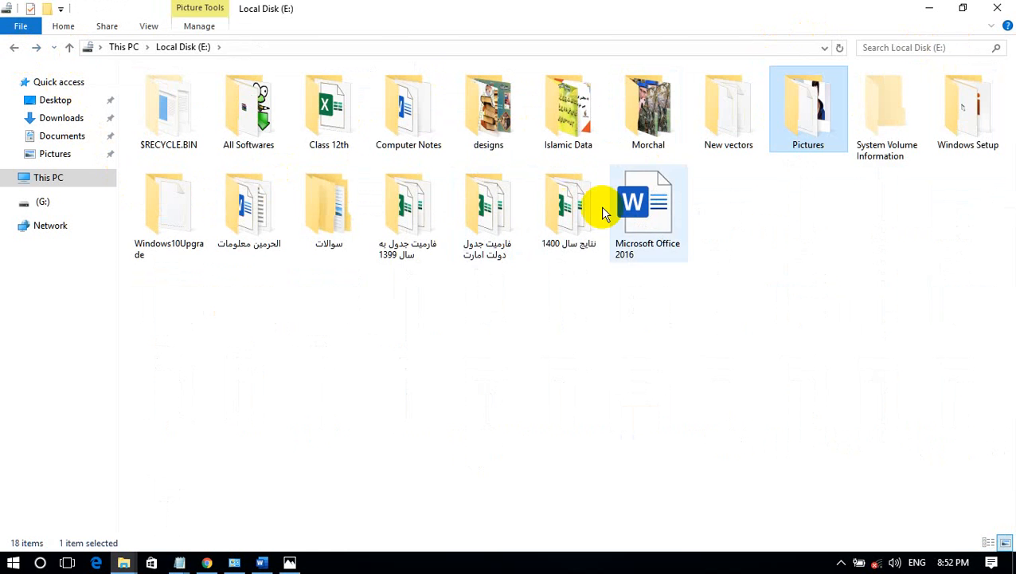
pyautogui.click(894, 48)
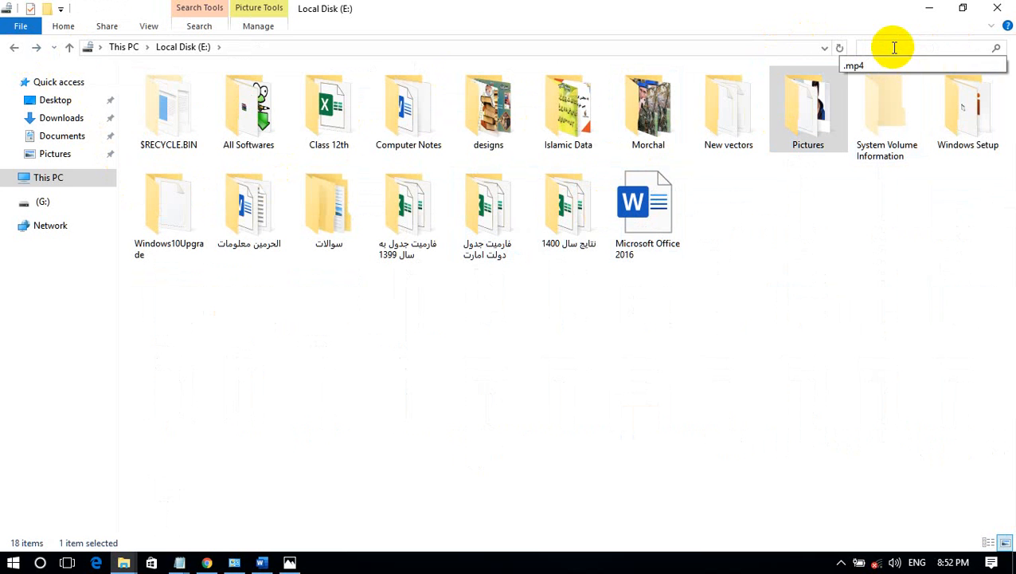
pyautogui.write('frame')
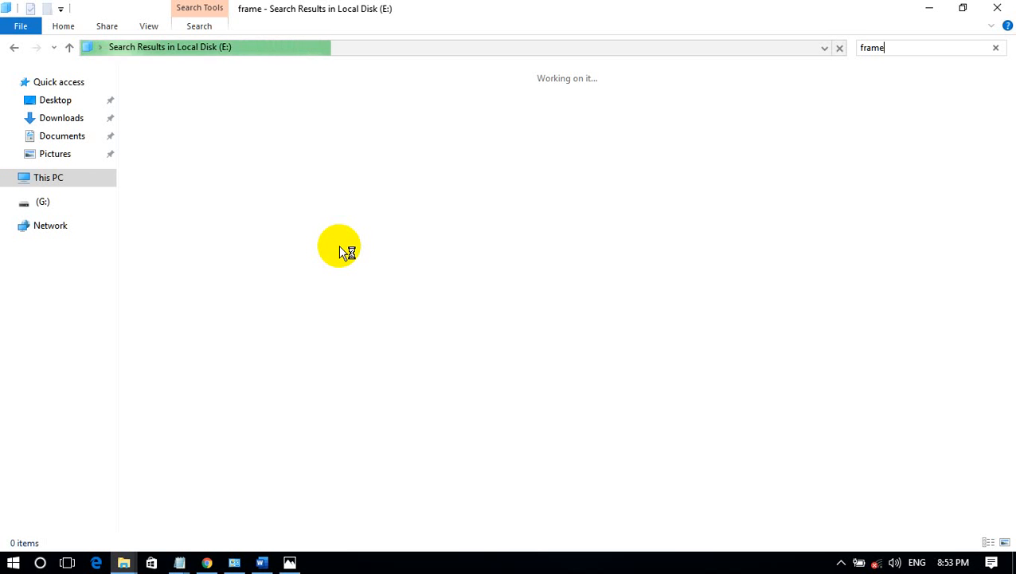
pyautogui.click(290, 562)
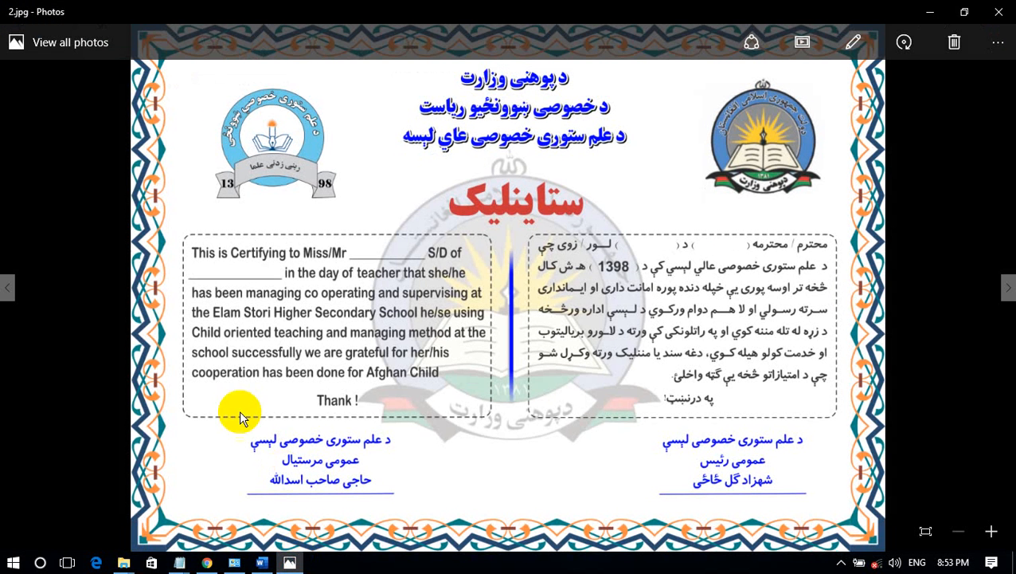
pyautogui.click(930, 12)
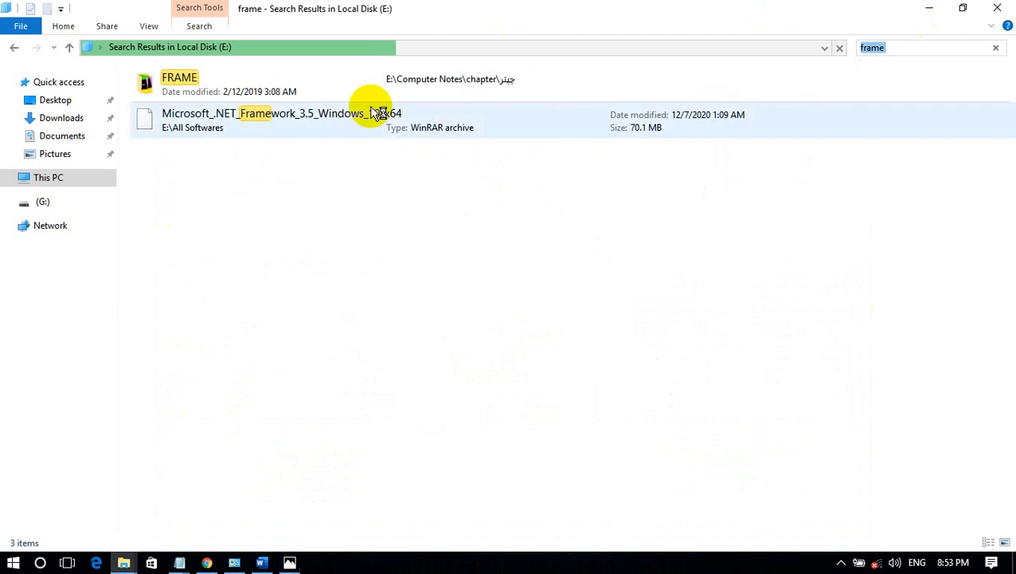
pyautogui.doubleClick(227, 89)
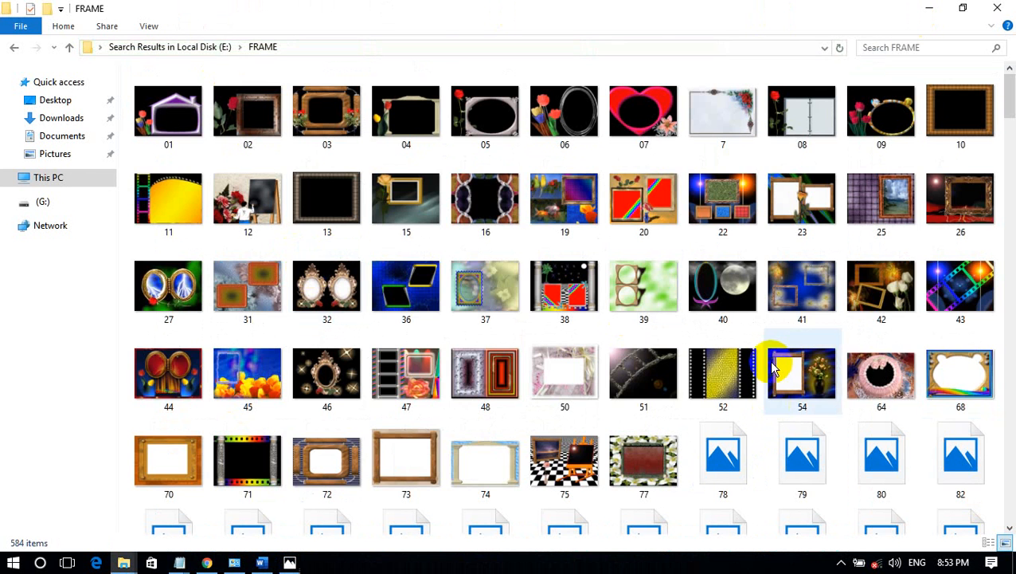
# Preview frame picture 73 from the FRAME folder and close the preview.
pyautogui.scroll(-3, 777, 366)
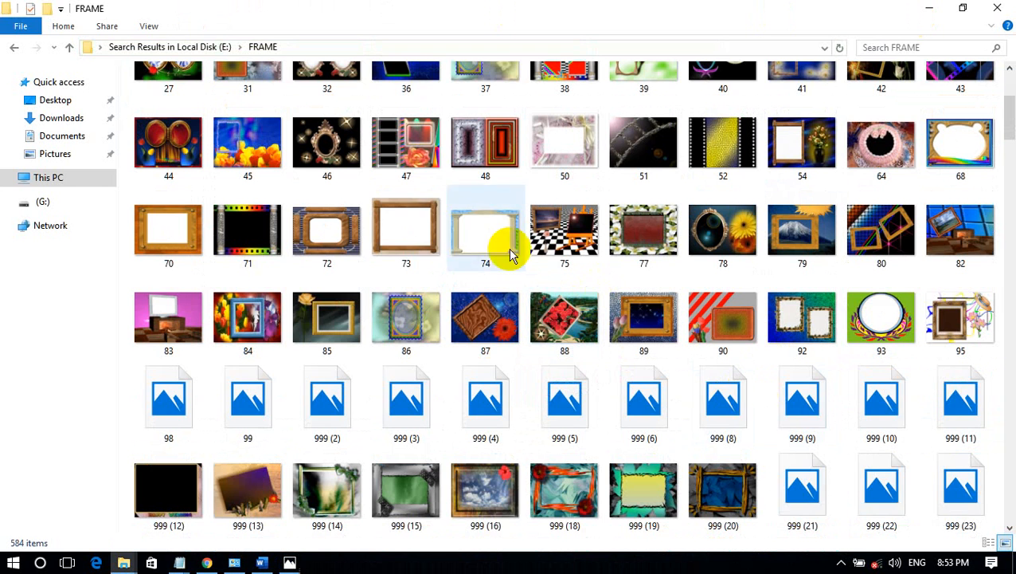
pyautogui.click(421, 229)
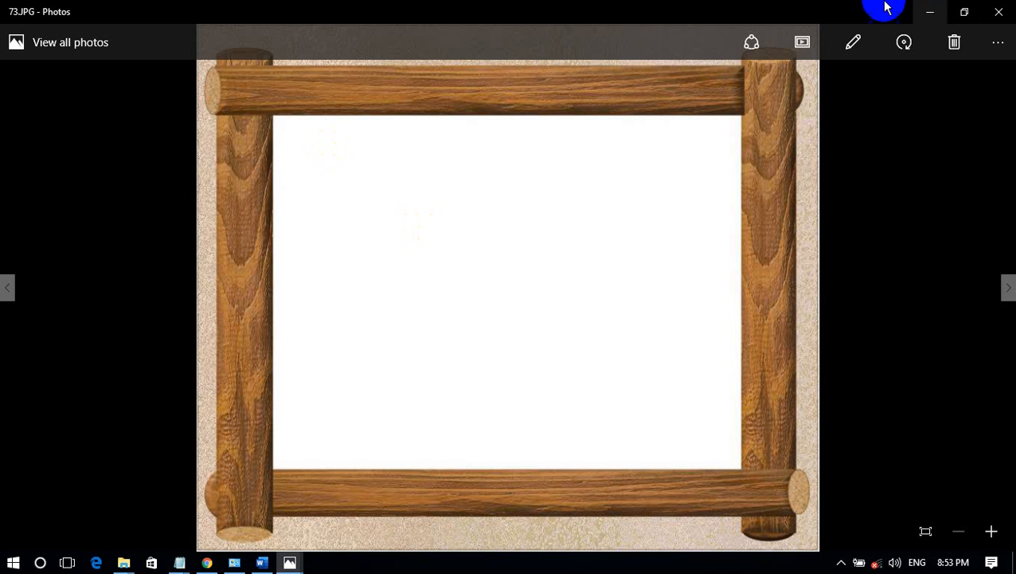
pyautogui.click(997, 13)
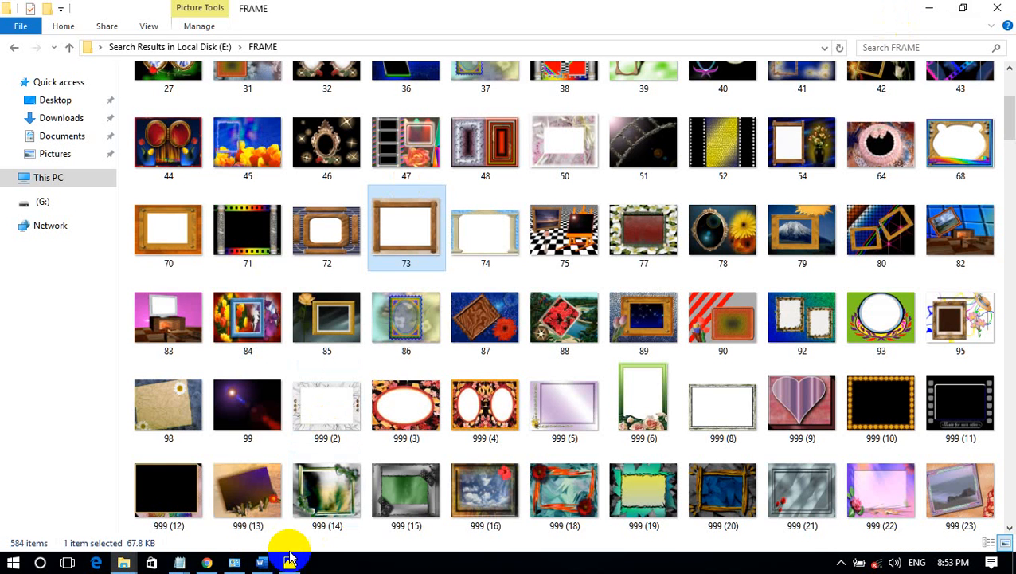
# Switch to Word and create a blank document with landscape orientation and A4 paper size.
pyautogui.click(262, 561)
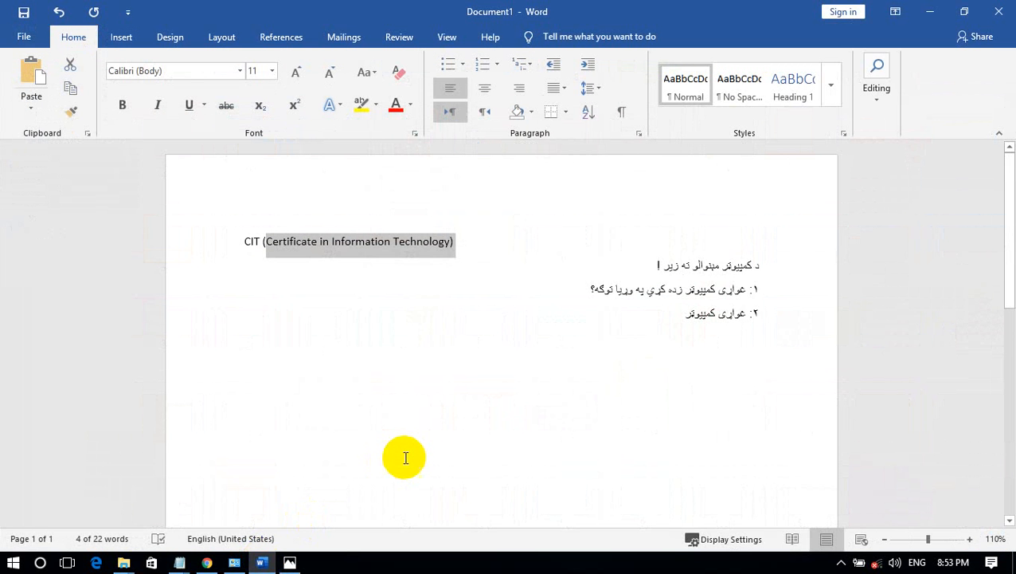
pyautogui.hotkey('ctrl', 'n')
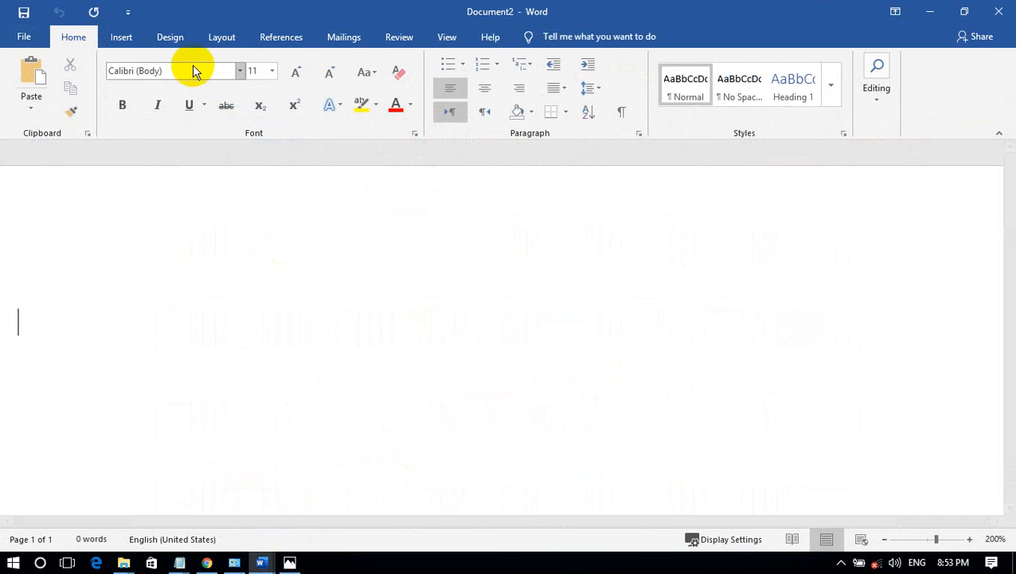
pyautogui.click(213, 44)
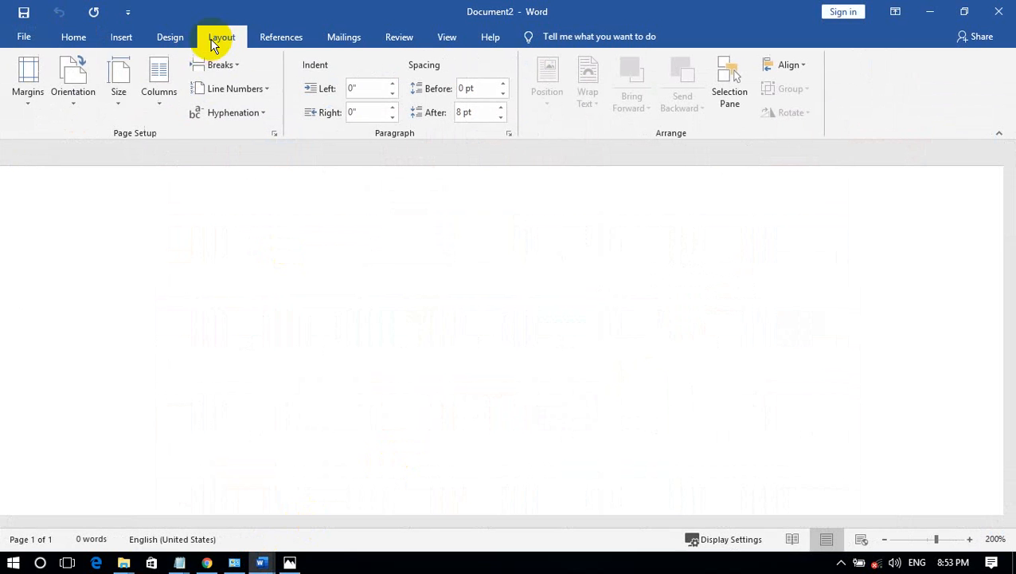
pyautogui.click(74, 110)
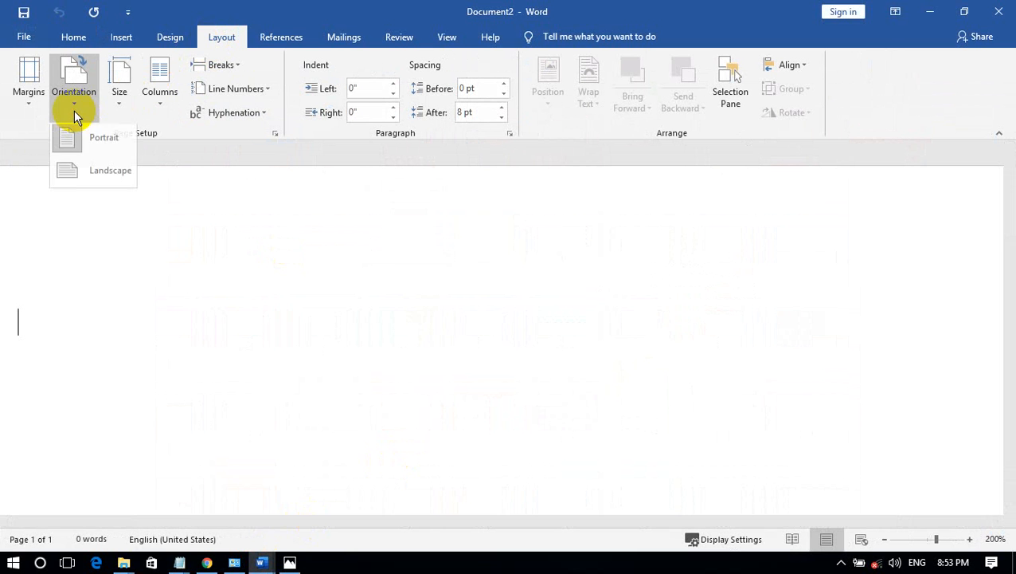
pyautogui.click(96, 173)
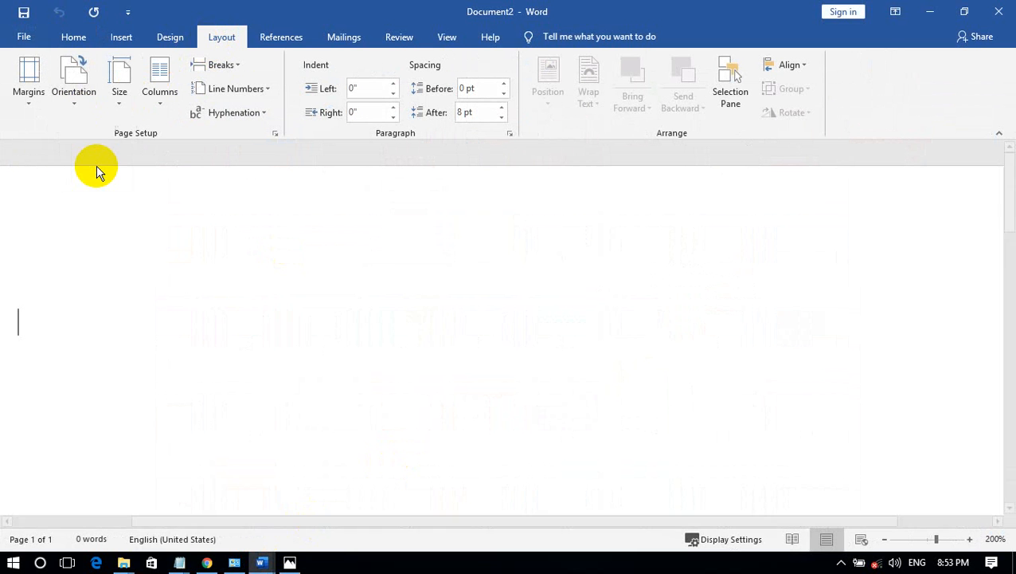
pyautogui.click(123, 113)
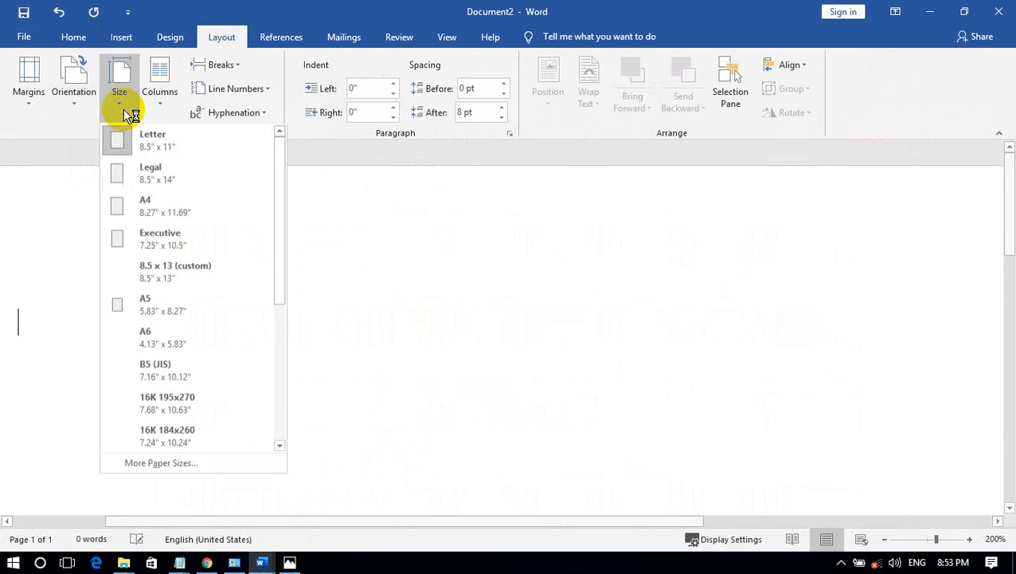
pyautogui.click(162, 211)
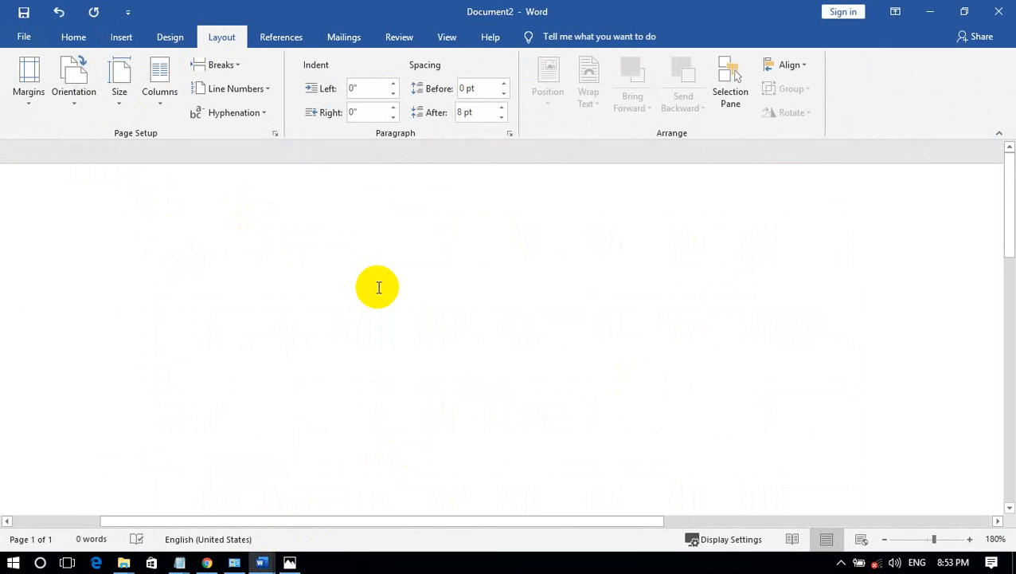
pyautogui.scroll(-2, 377, 288)
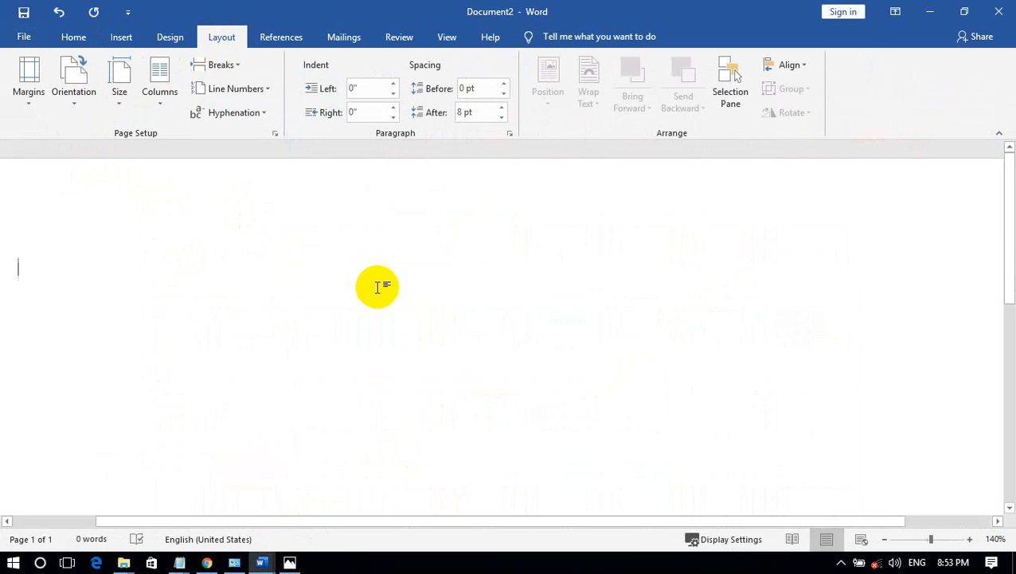
pyautogui.scroll(-2, 377, 288)
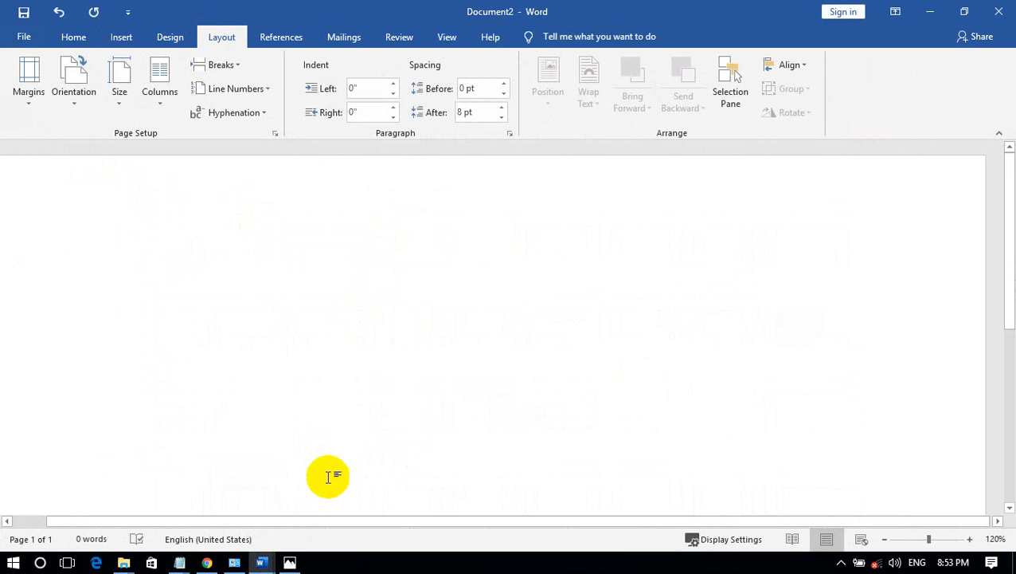
# Check the FRAME folder's location in File Explorer and return to the blank Word document.
pyautogui.moveTo(138, 562)
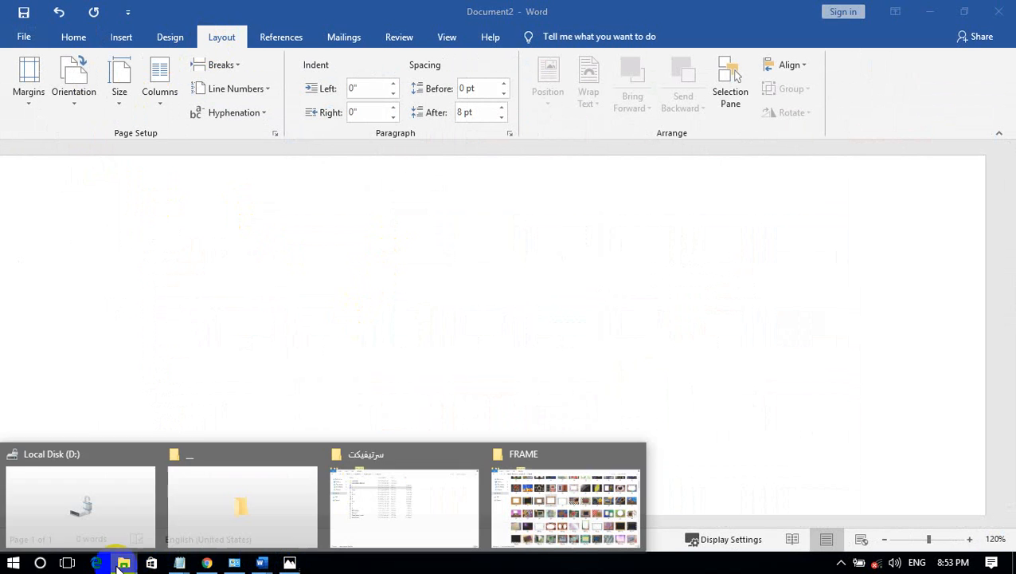
pyautogui.click(525, 502)
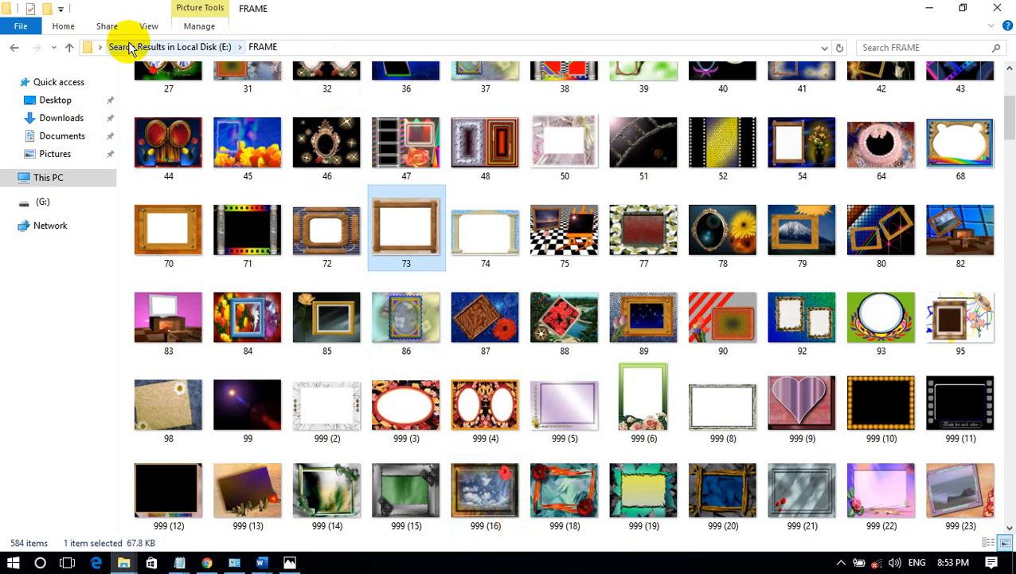
pyautogui.click(268, 48)
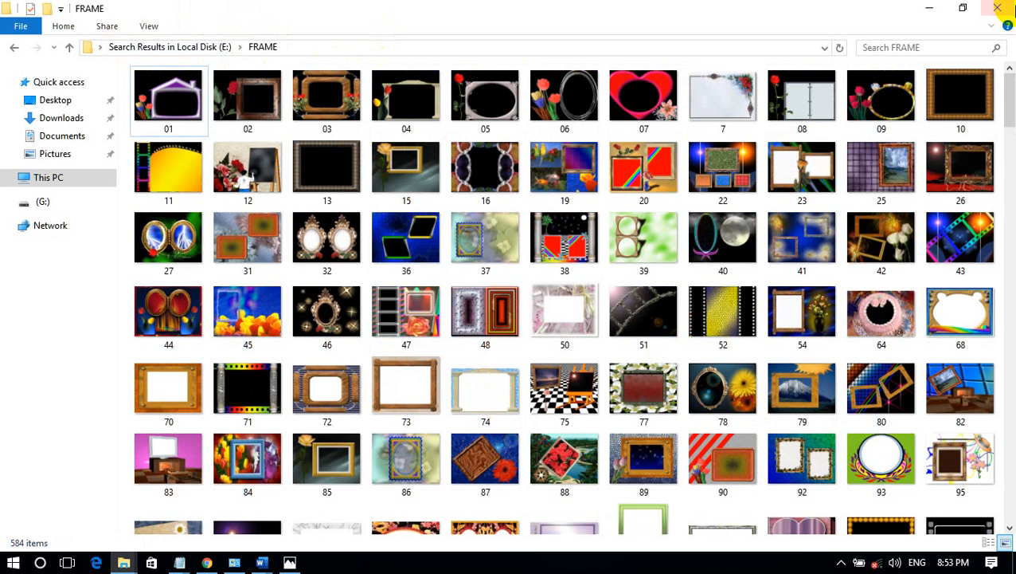
pyautogui.click(929, 8)
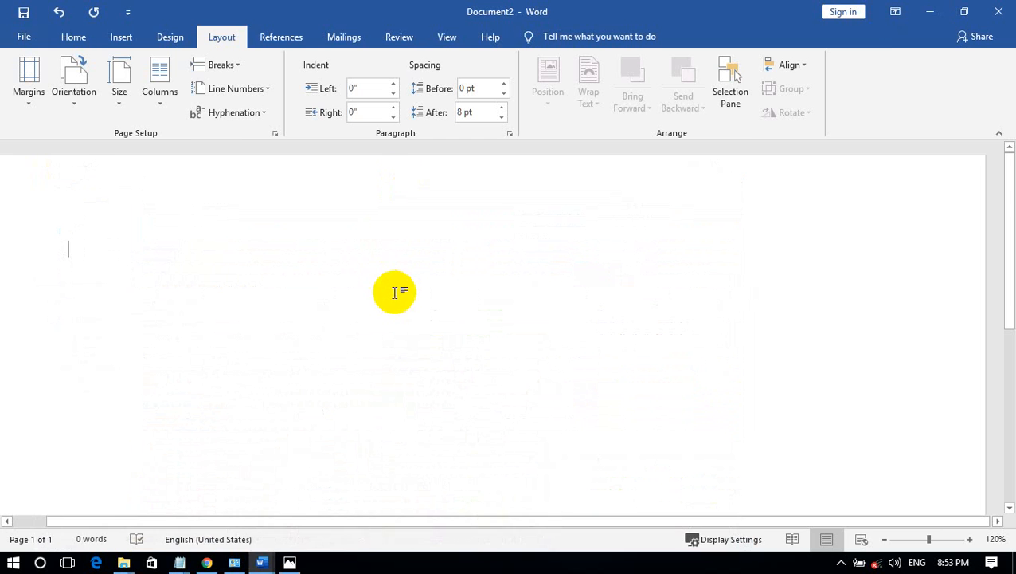
# Start inserting a picture, search Local Disk (E:) for "frame" and open the FRAME folder.
pyautogui.click(125, 38)
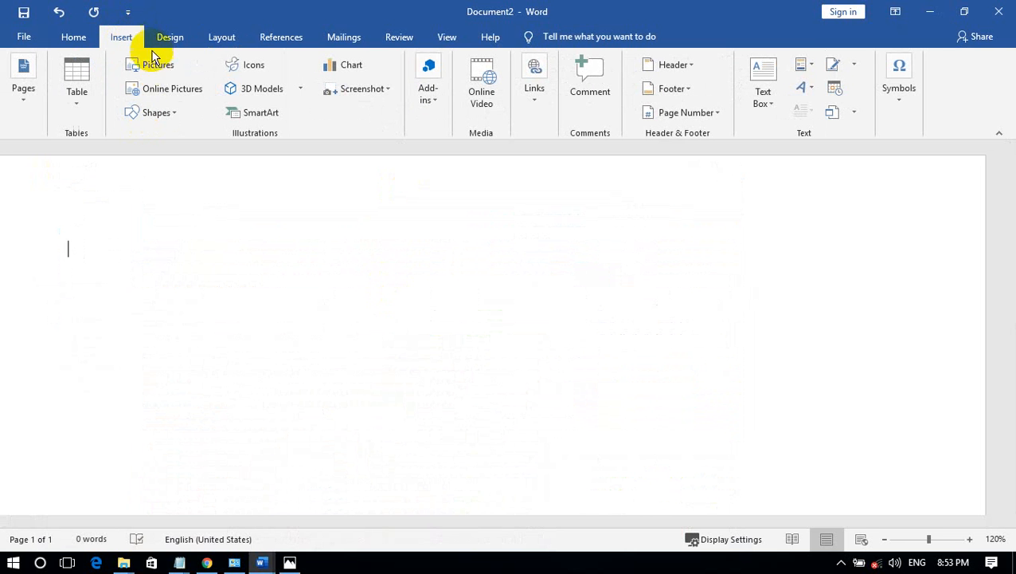
pyautogui.click(154, 61)
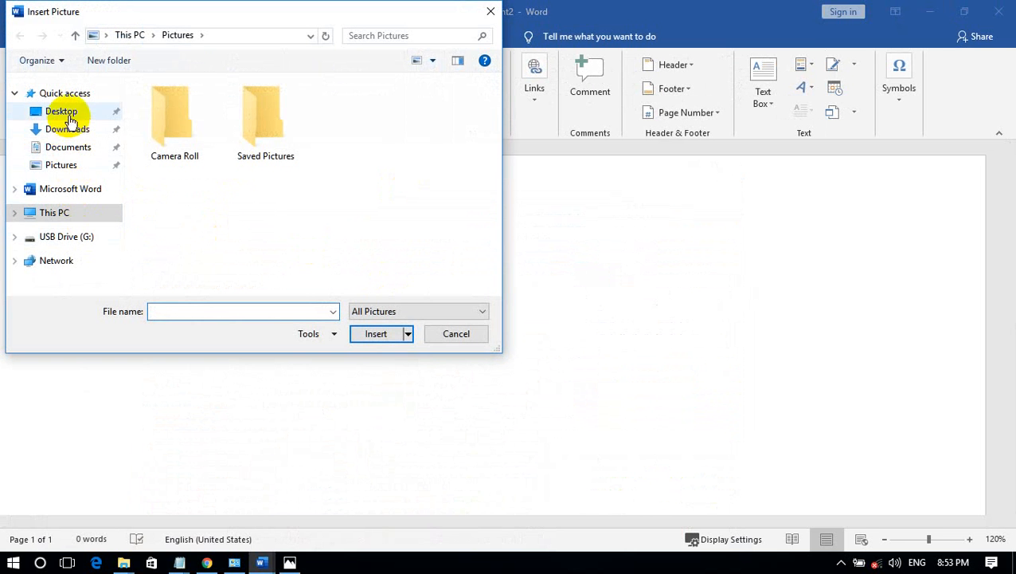
pyautogui.click(56, 211)
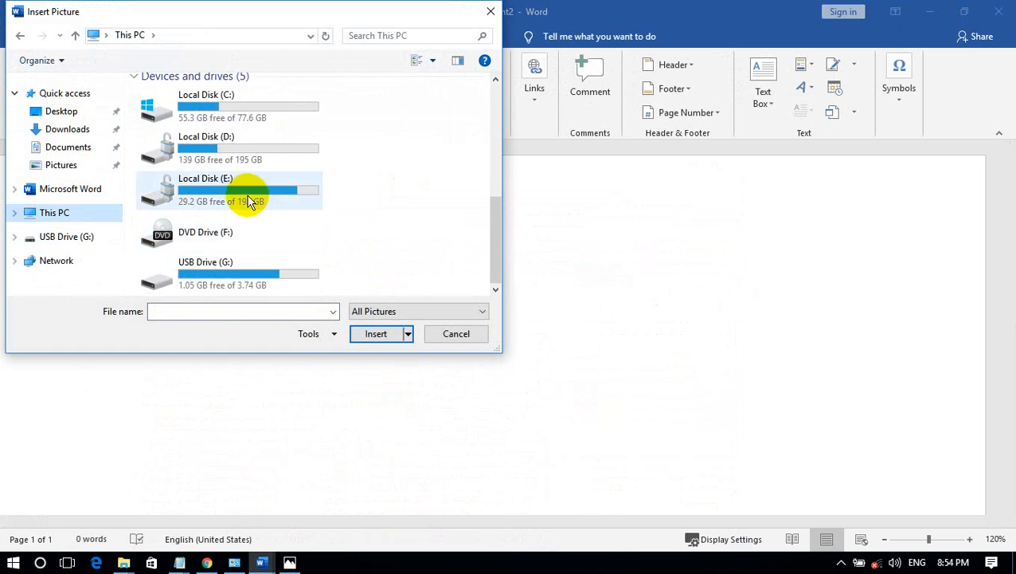
pyautogui.doubleClick(247, 199)
pyautogui.click(173, 168)
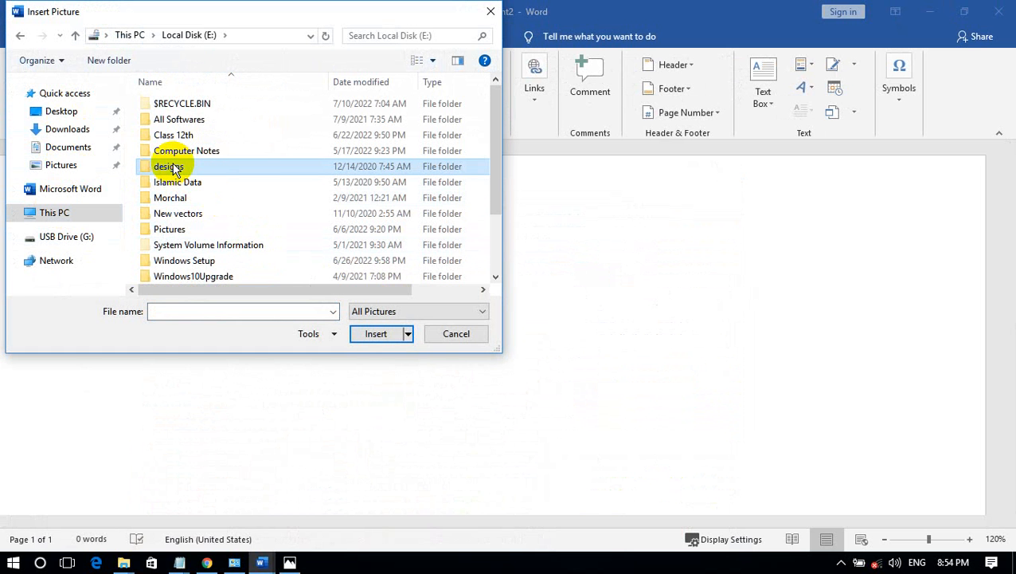
pyautogui.click(381, 36)
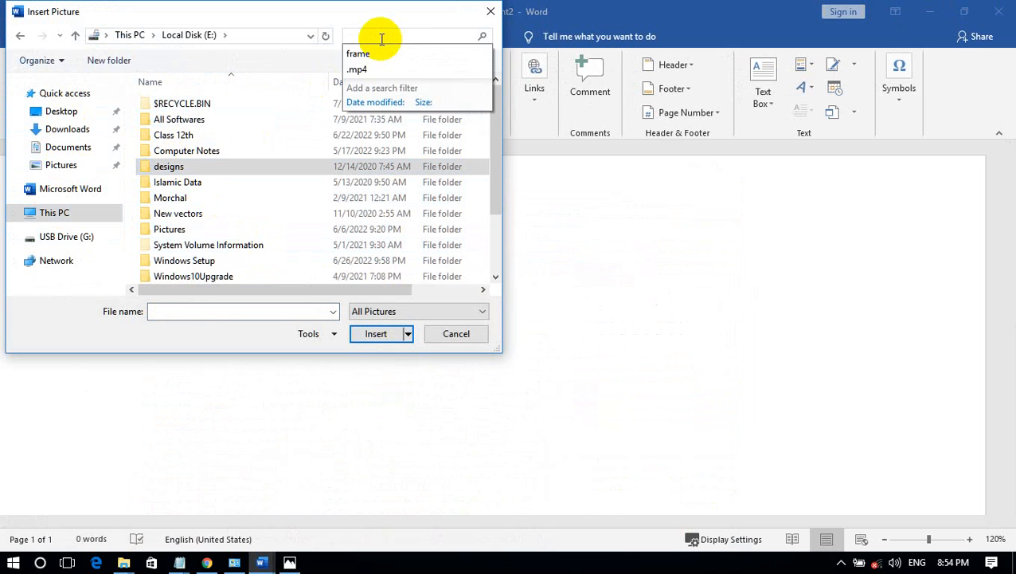
pyautogui.write('frame')
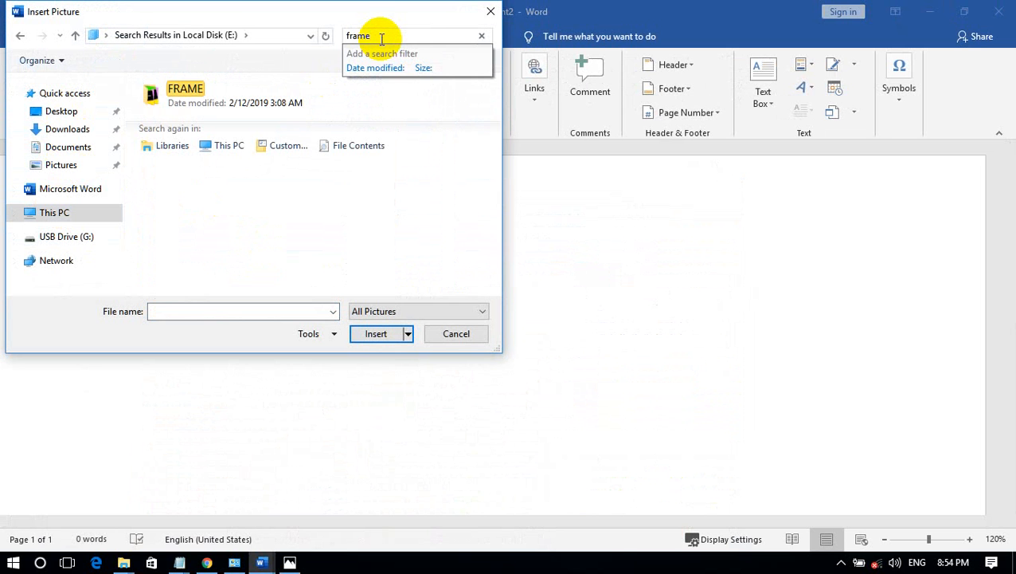
pyautogui.doubleClick(209, 91)
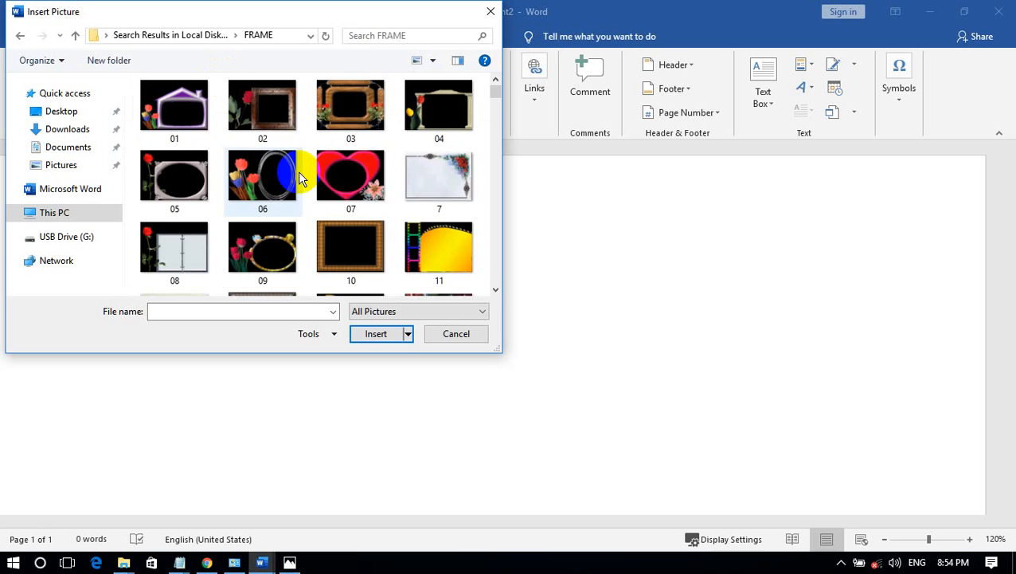
# Insert picture 7, the pale frame with flowers in one corner, into the document.
pyautogui.scroll(-3, 451, 211)
pyautogui.scroll(3, 449, 214)
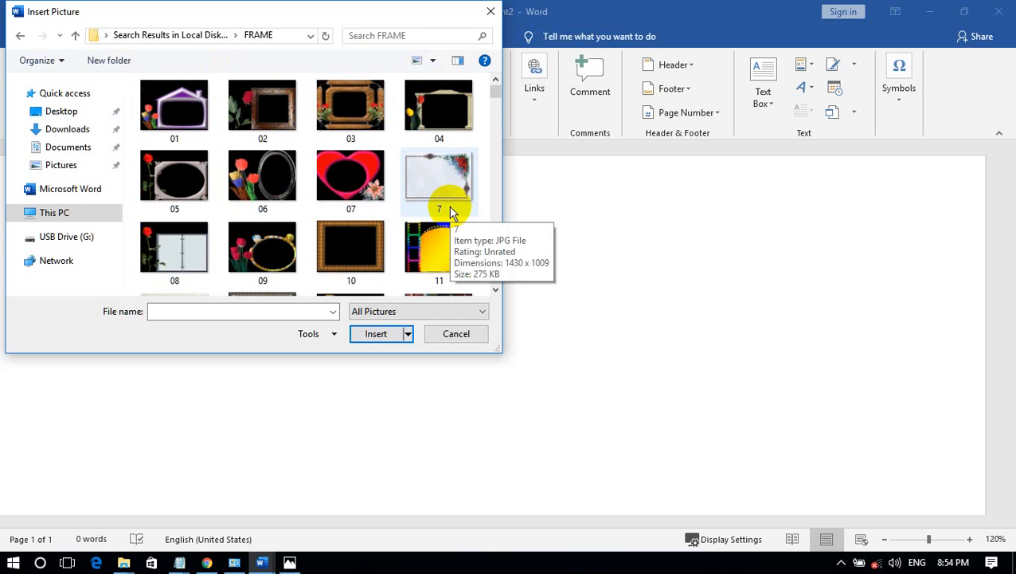
pyautogui.click(451, 181)
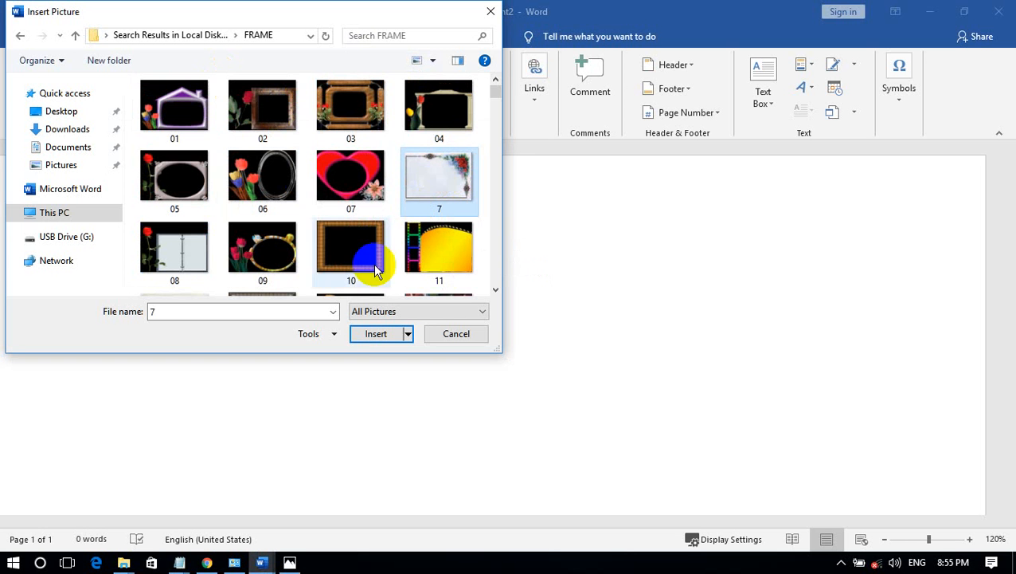
pyautogui.click(358, 334)
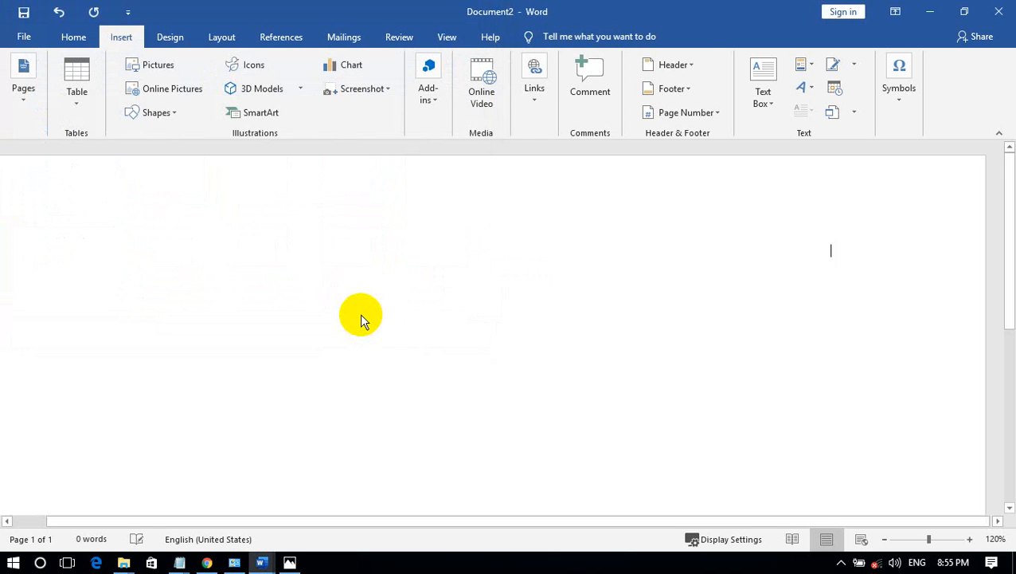
# Enlarge the inserted flower frame picture to 7.62" high and 10.86" wide.
pyautogui.scroll(-2, 461, 272)
pyautogui.scroll(-6, 463, 276)
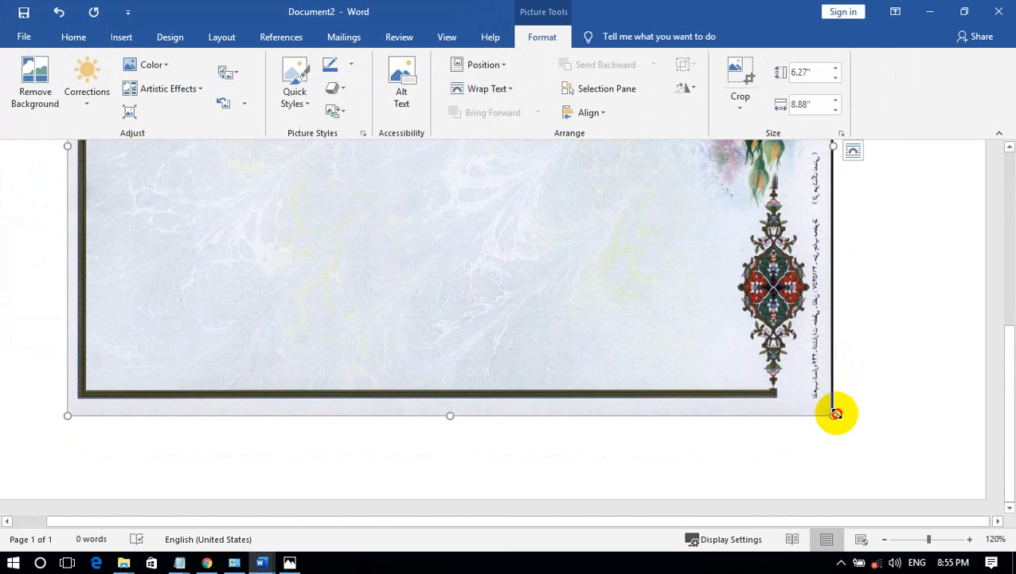
pyautogui.moveTo(836, 414); pyautogui.dragTo(971, 374)
pyautogui.scroll(3, 332, 340)
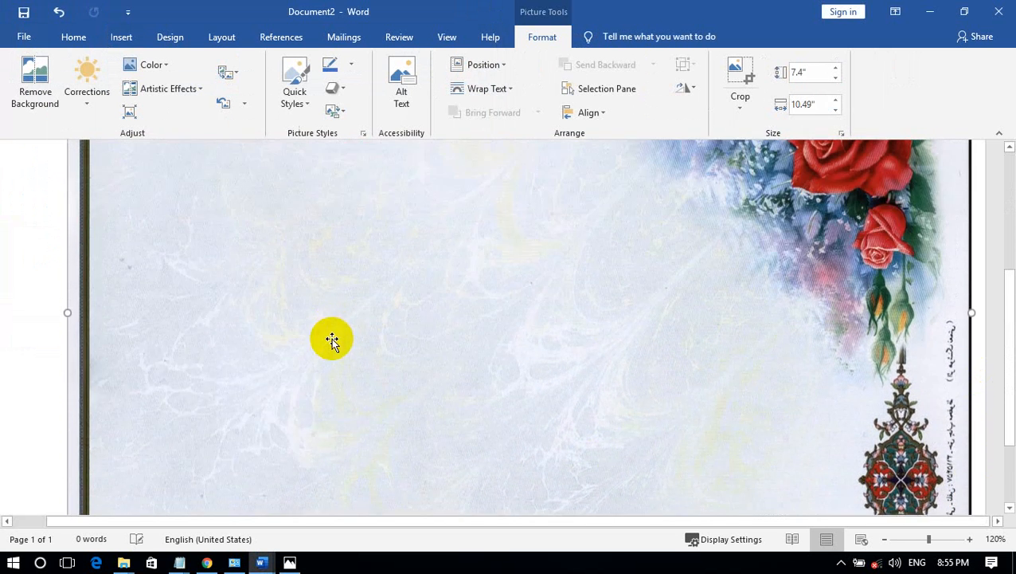
pyautogui.scroll(5, 332, 340)
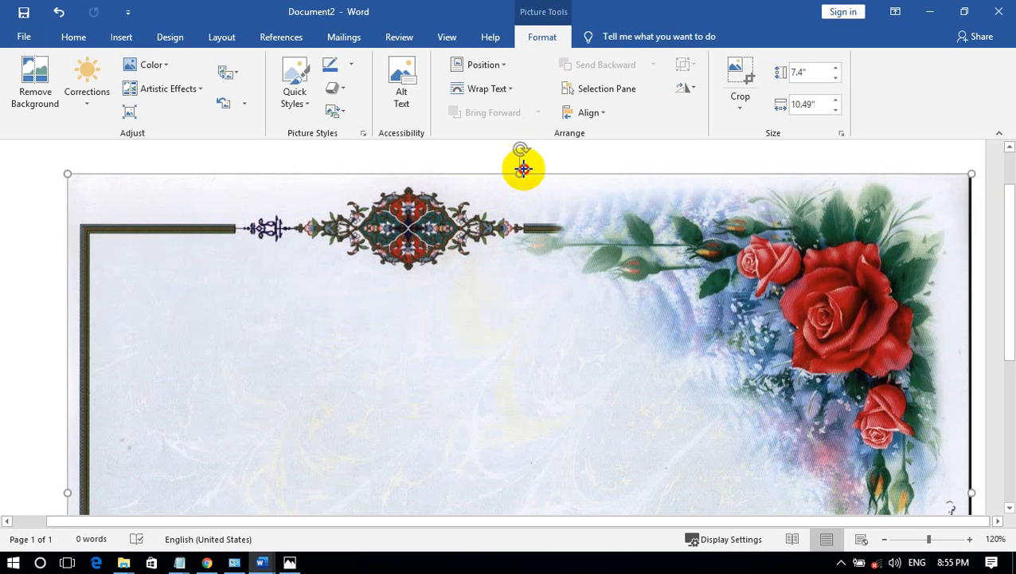
pyautogui.moveTo(523, 168); pyautogui.dragTo(522, 152)
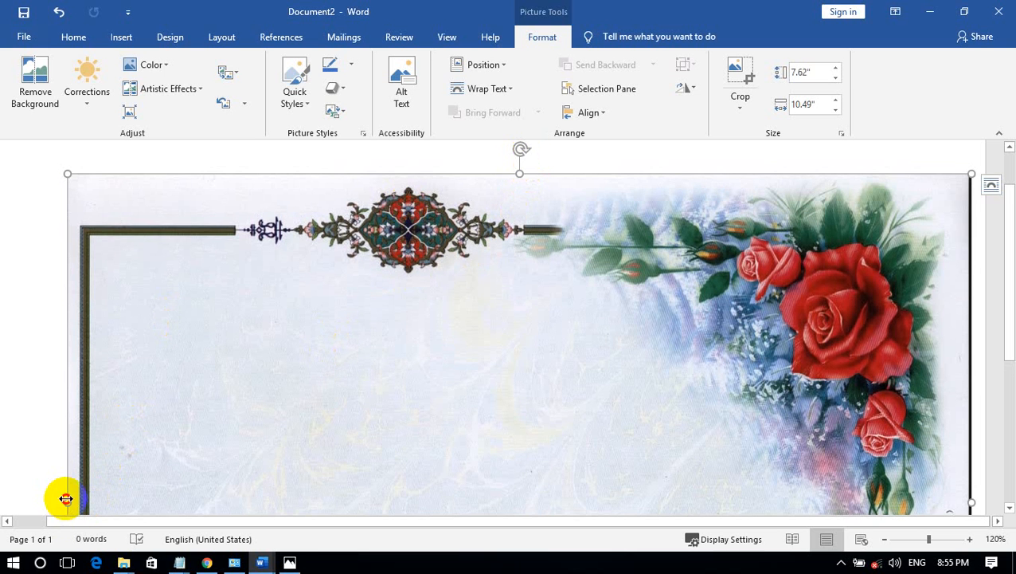
pyautogui.moveTo(66, 499); pyautogui.dragTo(32, 495)
# Change the flower frame picture's text wrapping so it floats freely, and shift it slightly left on the page.
pyautogui.moveTo(594, 399); pyautogui.dragTo(572, 363)
pyautogui.click(516, 89)
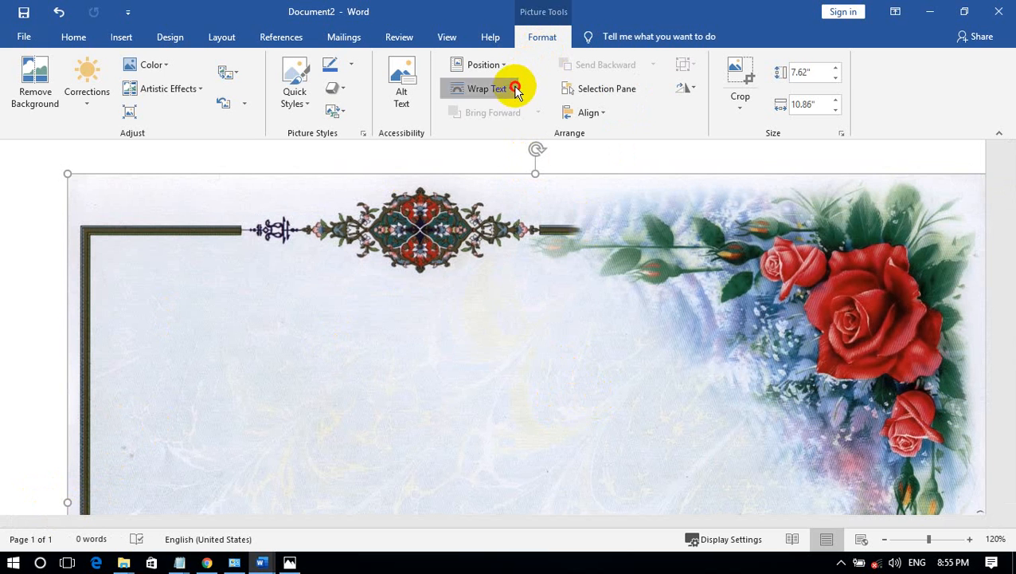
pyautogui.click(511, 132)
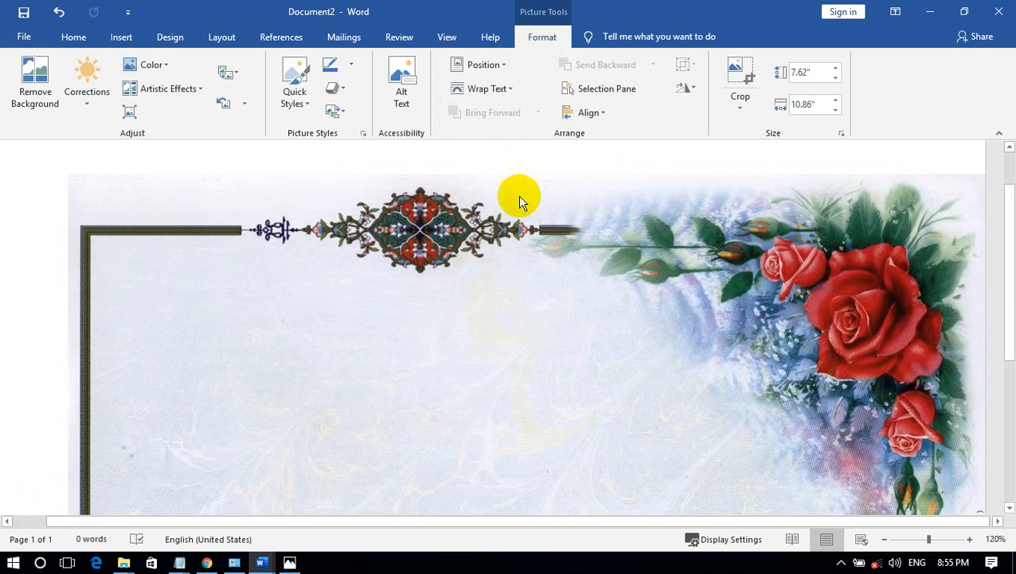
pyautogui.click(519, 201)
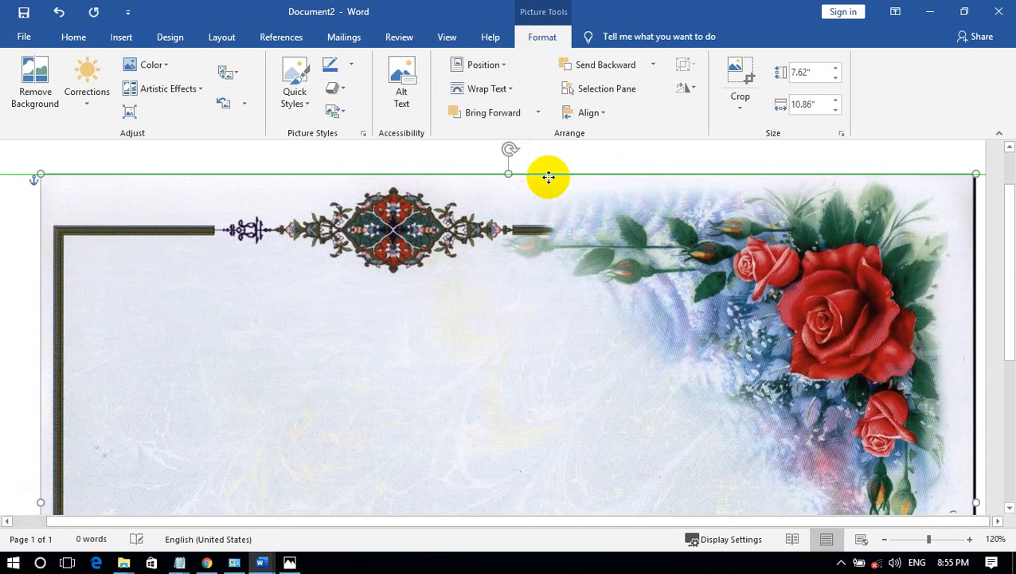
pyautogui.moveTo(549, 177); pyautogui.dragTo(549, 180)
# Reduce the flower frame picture's height to 7" so its lower edge fits on the page.
pyautogui.keyDown('ctrl'); pyautogui.scroll(-5, 556, 195); pyautogui.keyUp('ctrl')
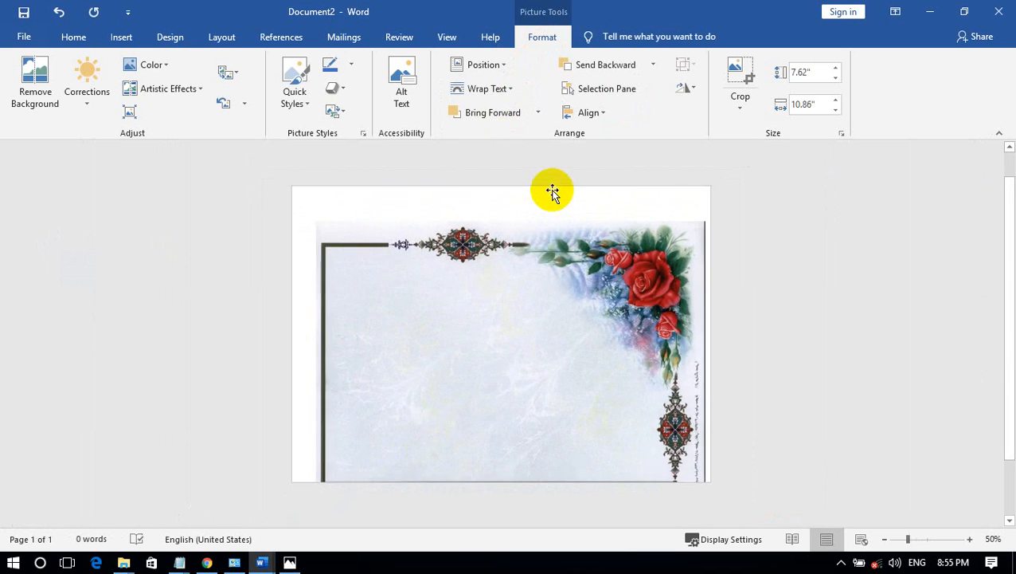
pyautogui.scroll(-1, 543, 221)
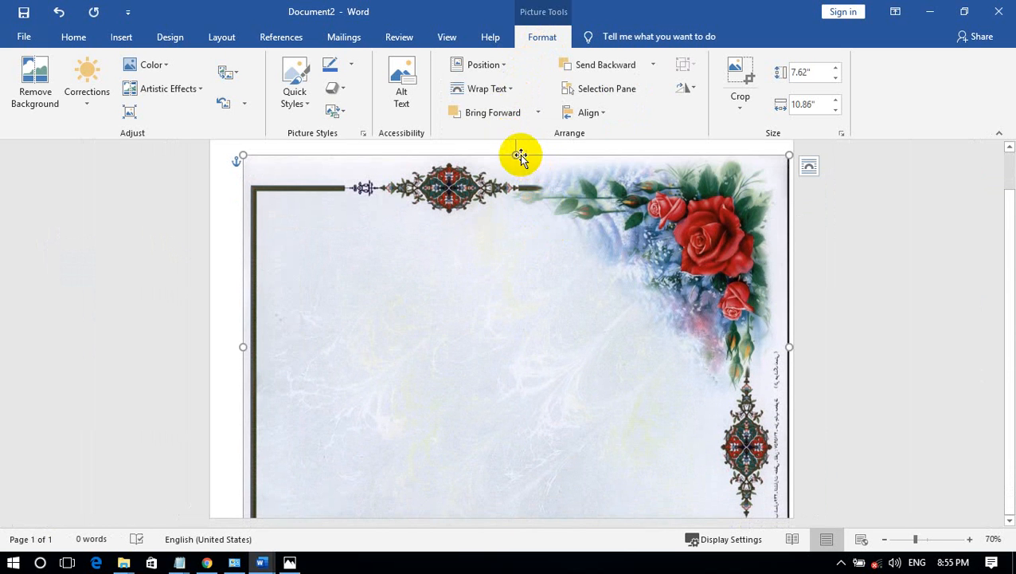
pyautogui.moveTo(516, 156); pyautogui.dragTo(517, 188)
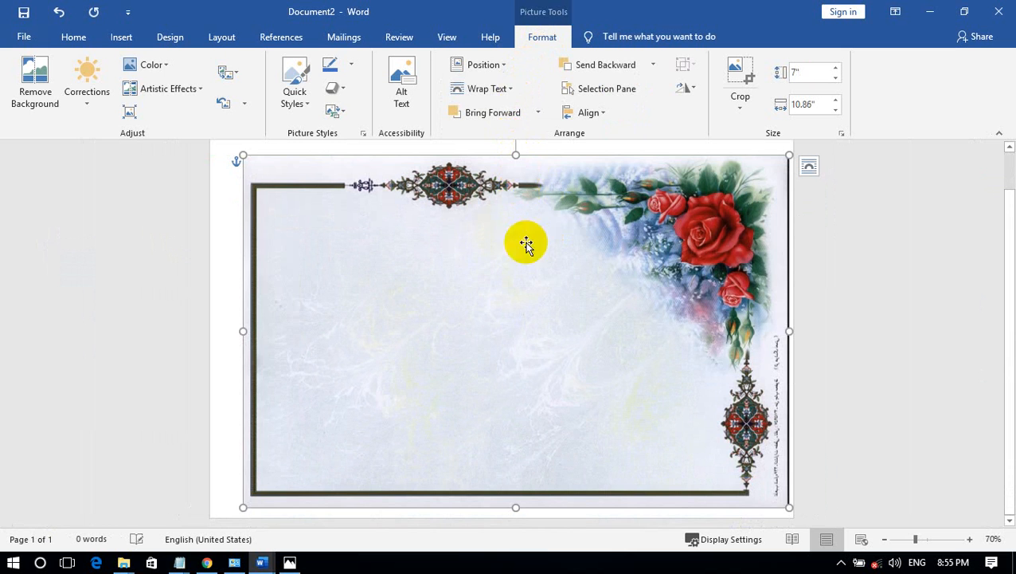
# Set the flower frame picture's text wrapping again and nudge the picture slightly left.
pyautogui.scroll(1, 583, 293)
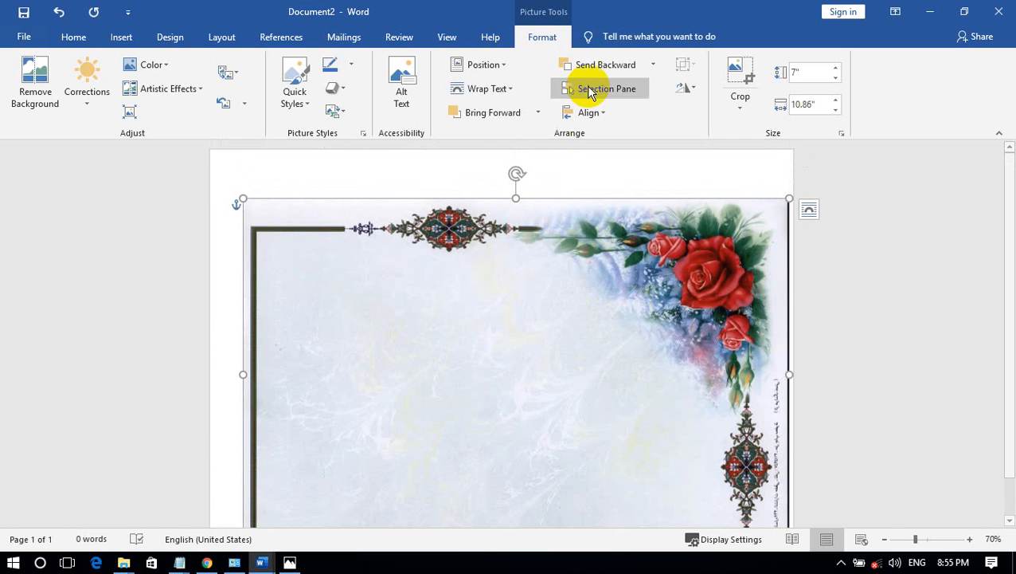
pyautogui.click(494, 88)
pyautogui.click(507, 148)
pyautogui.moveTo(514, 223); pyautogui.dragTo(513, 239)
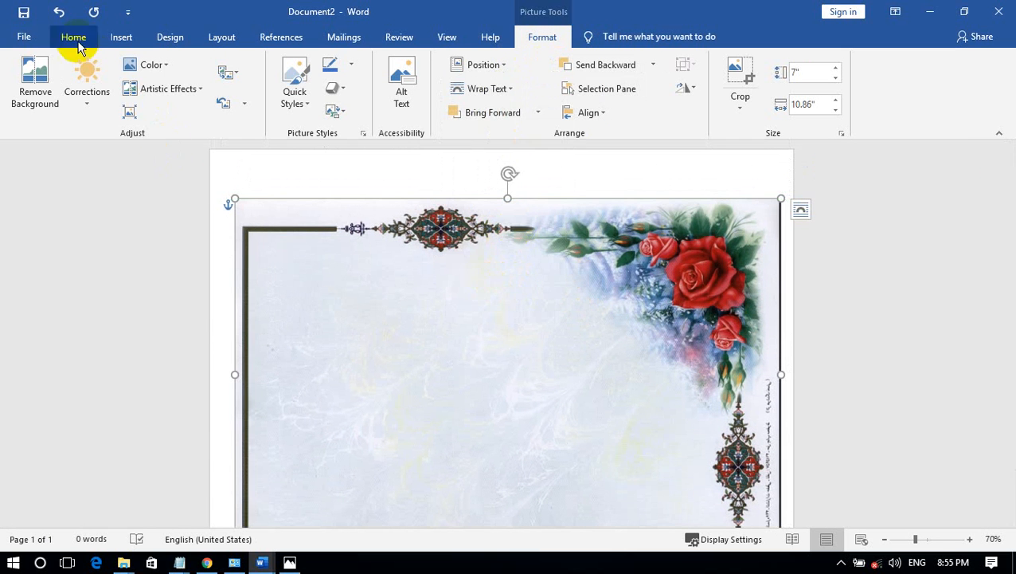
# Draw a text box inside the flower frame and widen it to the picture's right edge.
pyautogui.click(120, 38)
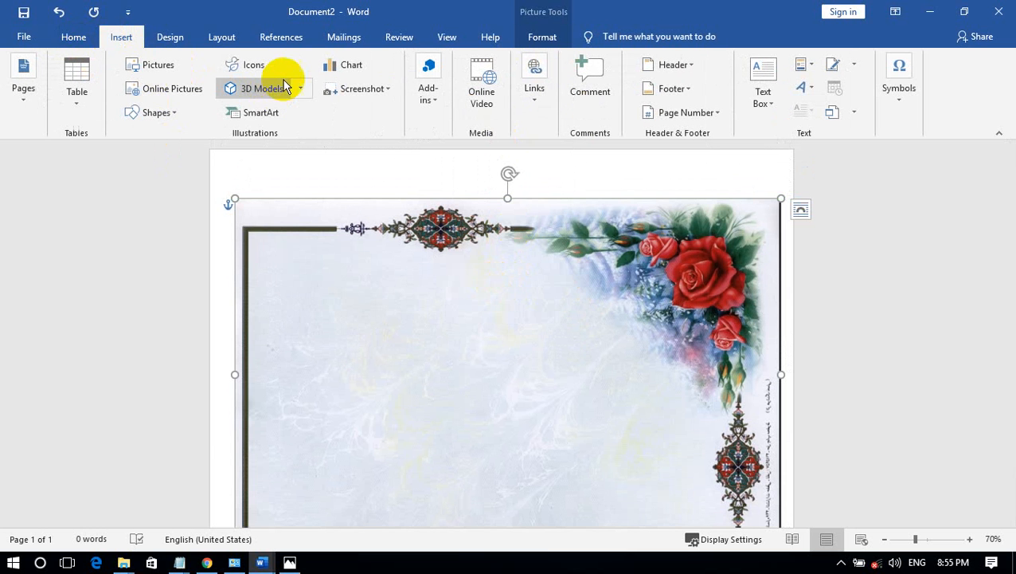
pyautogui.click(160, 114)
pyautogui.click(123, 152)
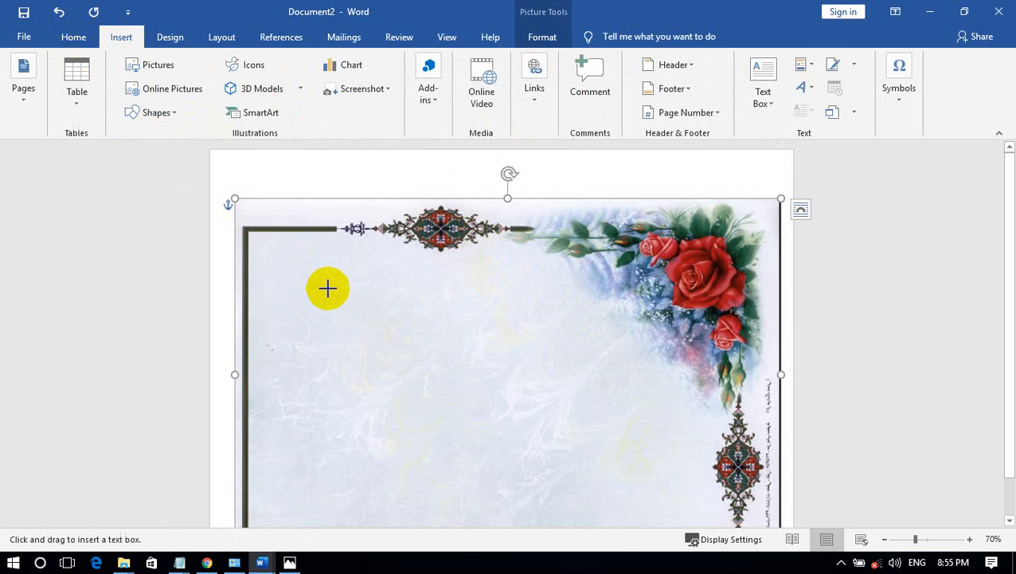
pyautogui.scroll(-1, 326, 288)
pyautogui.moveTo(253, 234)
pyautogui.mouseDown()
pyautogui.moveTo(417, 349)
pyautogui.moveTo(583, 410)
pyautogui.moveTo(595, 425)
pyautogui.moveTo(597, 485)
pyautogui.mouseUp()
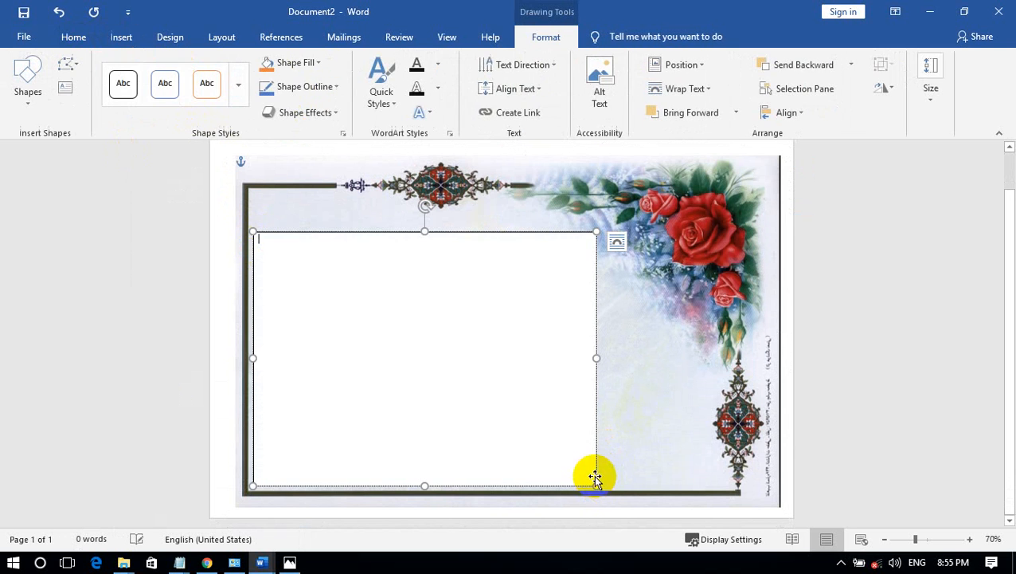
pyautogui.moveTo(596, 360); pyautogui.dragTo(779, 367)
# Check the page in print preview and narrow the text box slightly from its right edge.
pyautogui.click(629, 219)
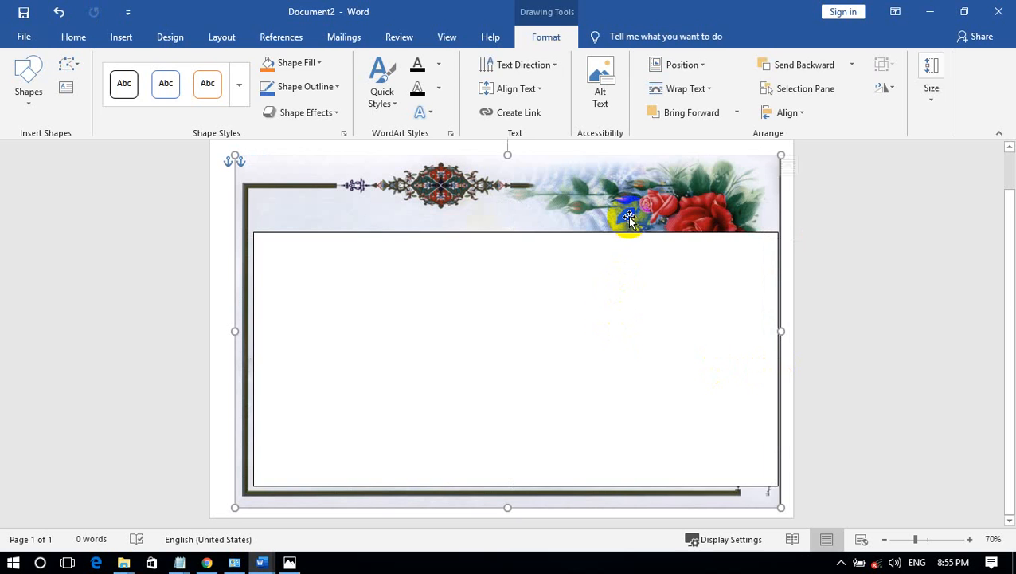
pyautogui.hotkey('ctrl', 'p')
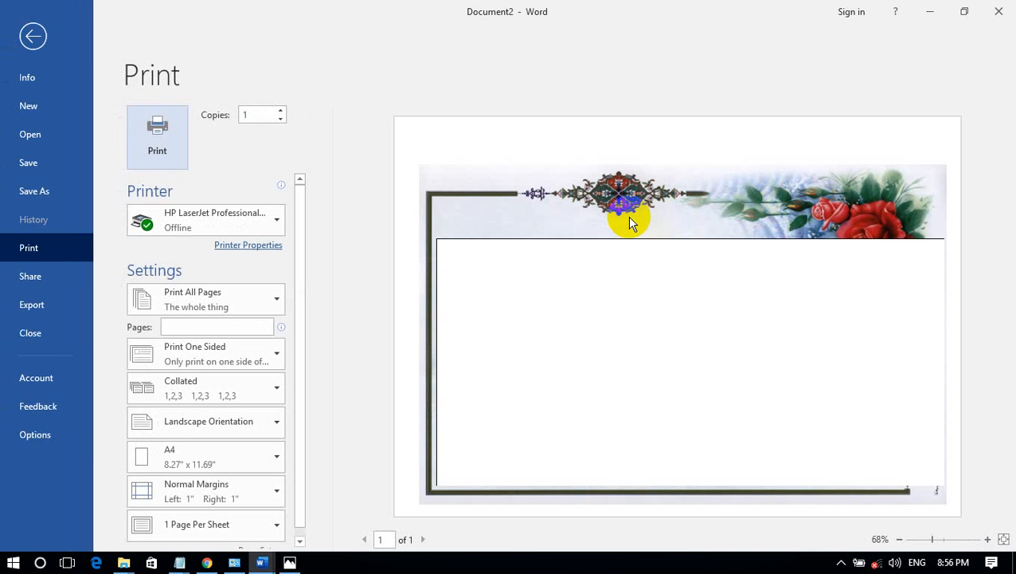
pyautogui.press('Escape')
pyautogui.click(628, 289)
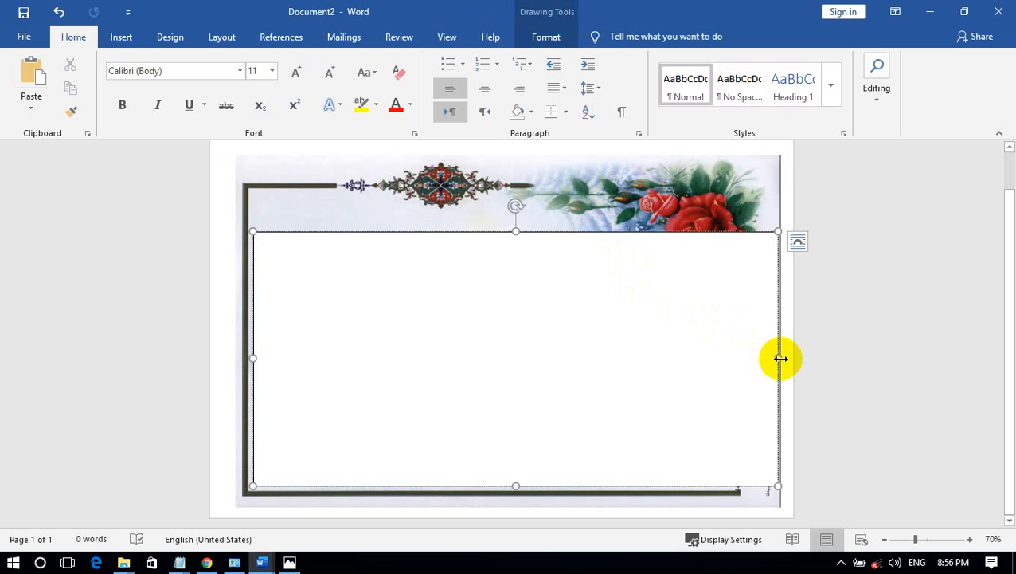
pyautogui.moveTo(781, 358); pyautogui.dragTo(774, 358)
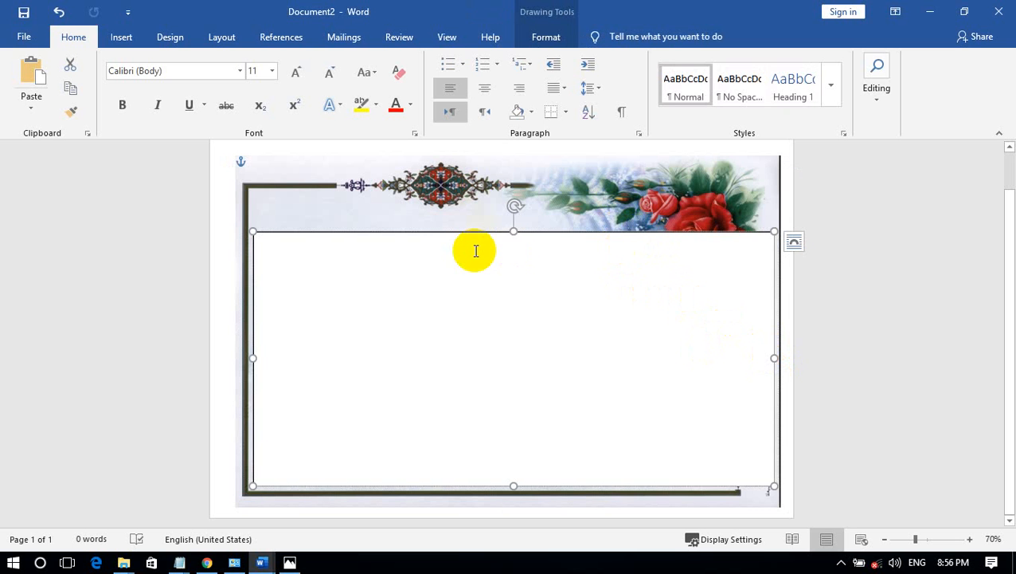
pyautogui.scroll(1, 460, 274)
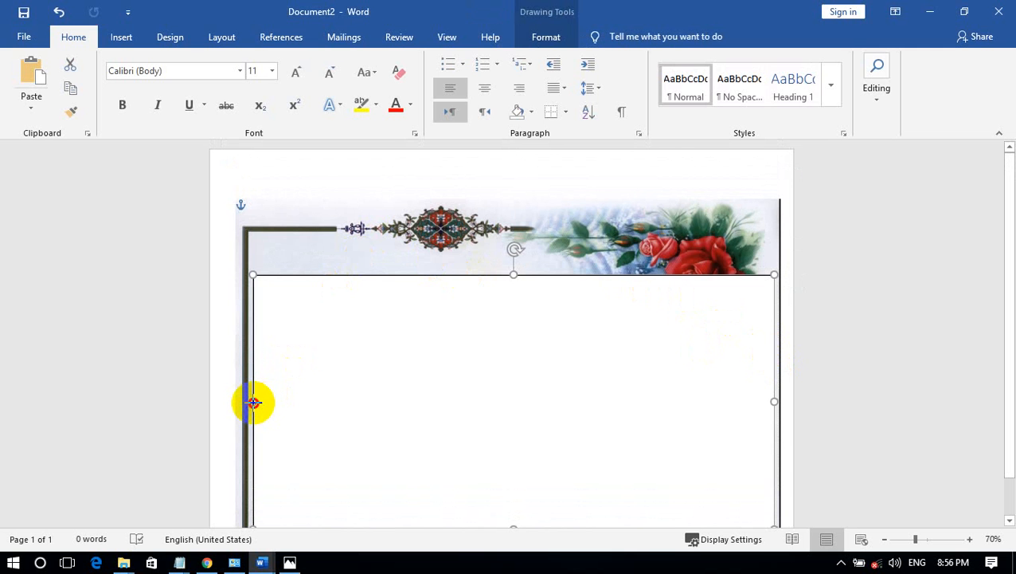
# Create another blank document and insert picture 10, the brown wooden frame, from the FRAME folder.
pyautogui.click(291, 257)
pyautogui.hotkey('ctrl', 'n')
pyautogui.click(215, 38)
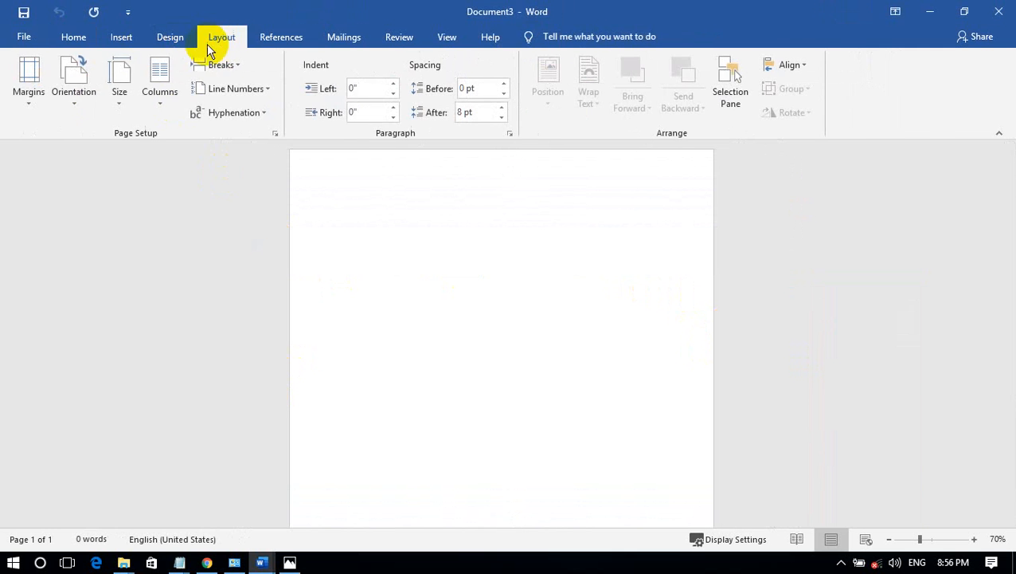
pyautogui.click(136, 38)
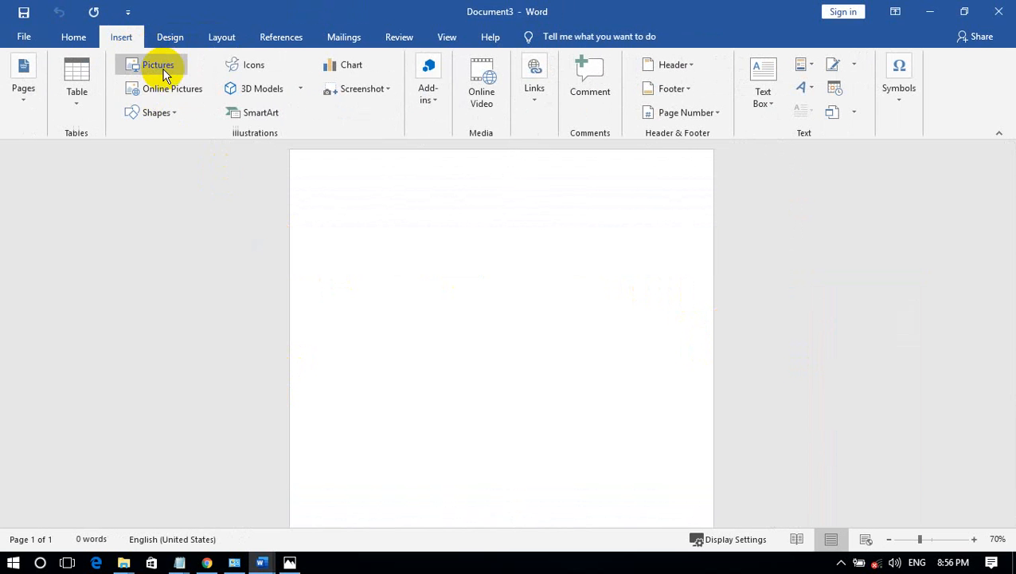
pyautogui.click(158, 67)
pyautogui.scroll(-2, 339, 233)
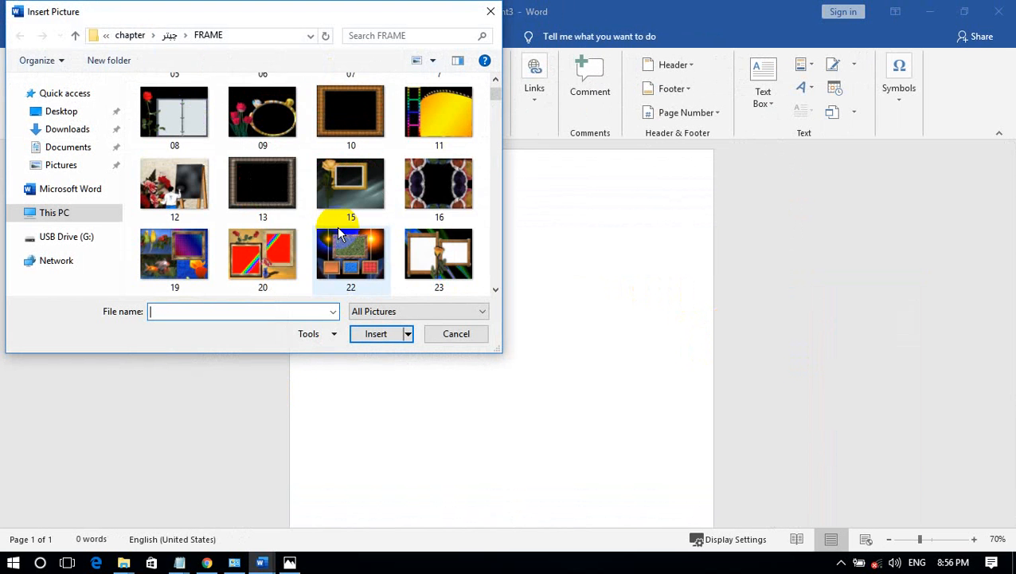
pyautogui.doubleClick(347, 105)
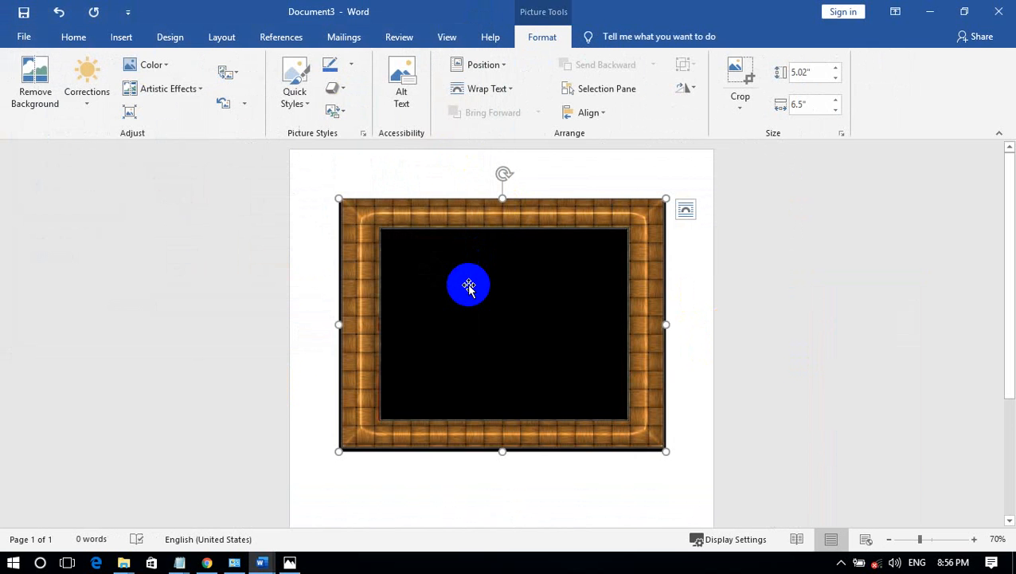
# Set the new document to landscape orientation and A4 paper size.
pyautogui.click(219, 38)
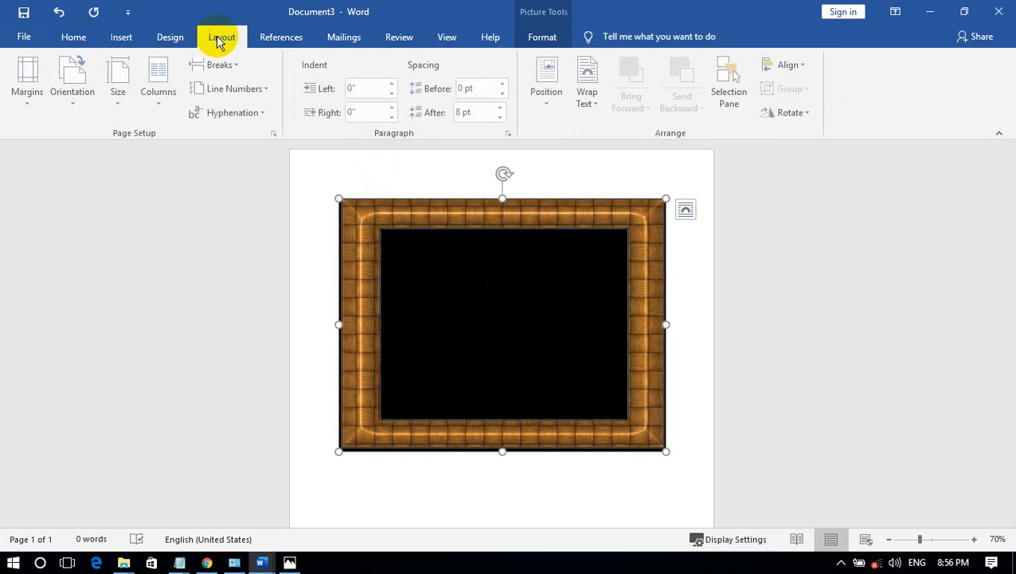
pyautogui.click(78, 89)
pyautogui.click(113, 170)
pyautogui.click(121, 91)
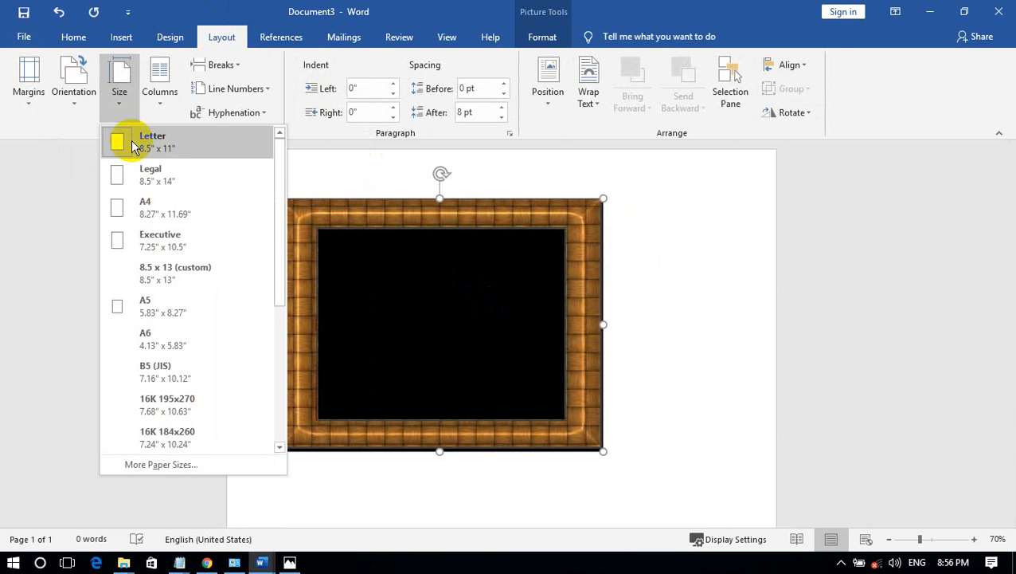
pyautogui.click(148, 205)
pyautogui.click(487, 306)
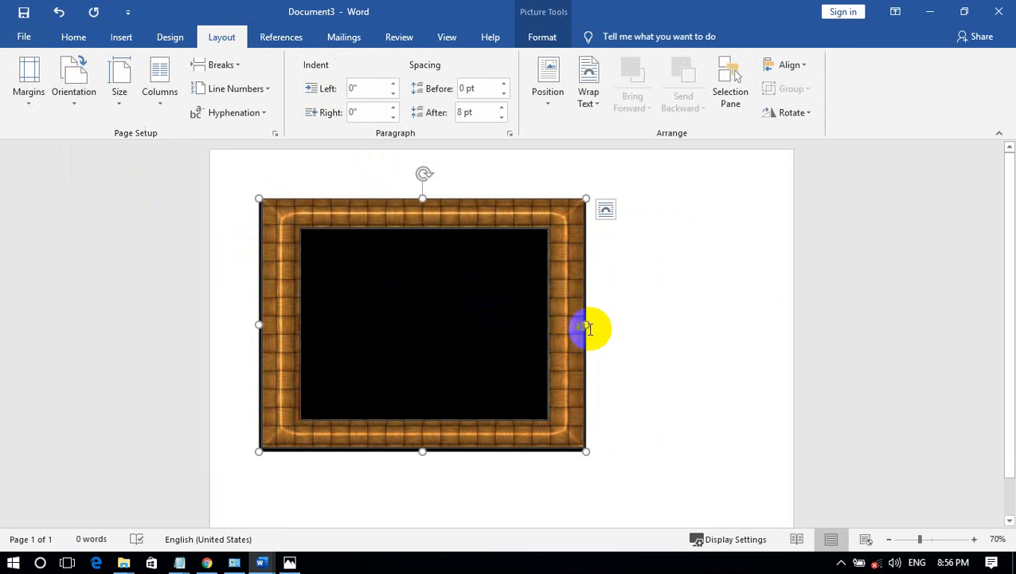
# Stretch the wooden frame picture wider and taller so it covers most of the landscape page.
pyautogui.moveTo(589, 325); pyautogui.dragTo(771, 324)
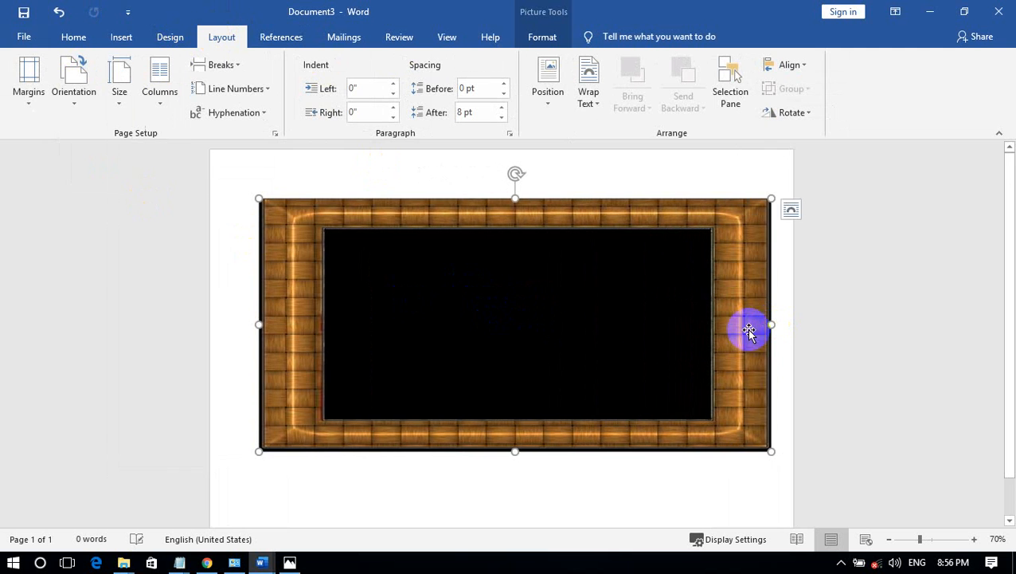
pyautogui.scroll(-1, 595, 376)
pyautogui.moveTo(515, 407); pyautogui.dragTo(511, 488)
pyautogui.scroll(1, 508, 330)
pyautogui.moveTo(514, 186); pyautogui.dragTo(515, 185)
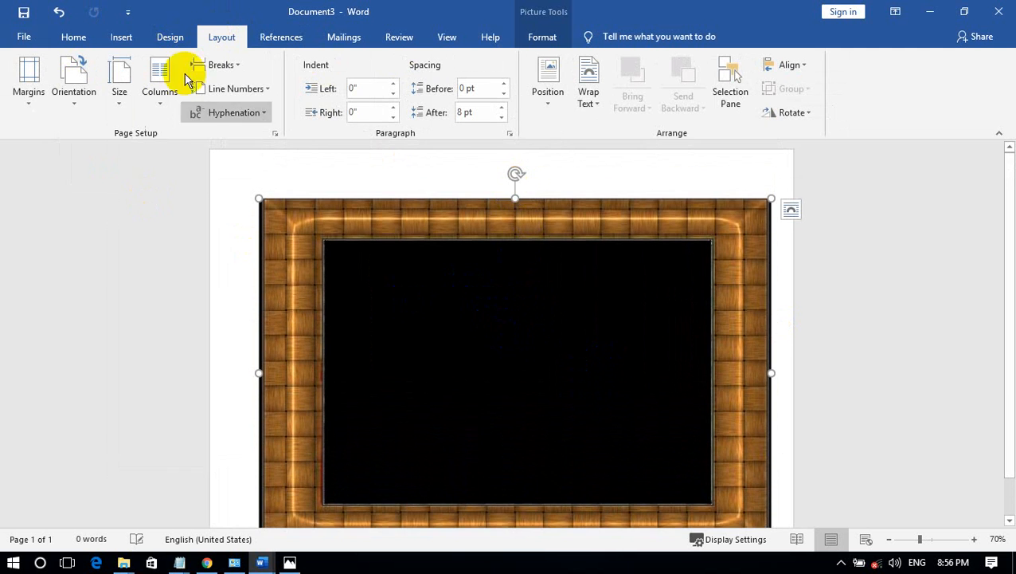
# Draw a text box over the black area inside the wooden frame.
pyautogui.click(130, 41)
pyautogui.click(140, 113)
pyautogui.click(125, 151)
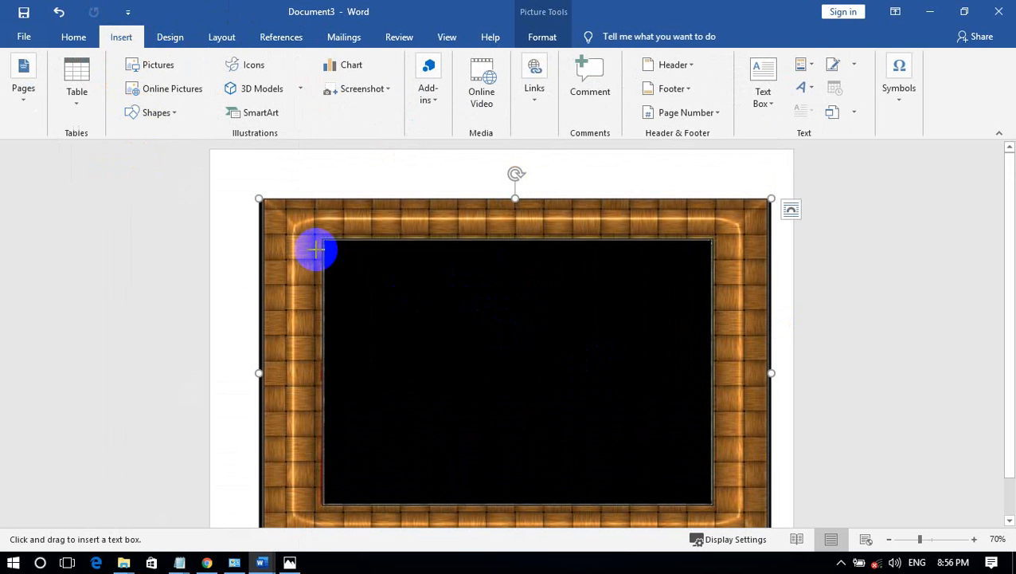
pyautogui.moveTo(329, 242)
pyautogui.mouseDown()
pyautogui.moveTo(615, 461)
pyautogui.moveTo(709, 498)
pyautogui.mouseUp()
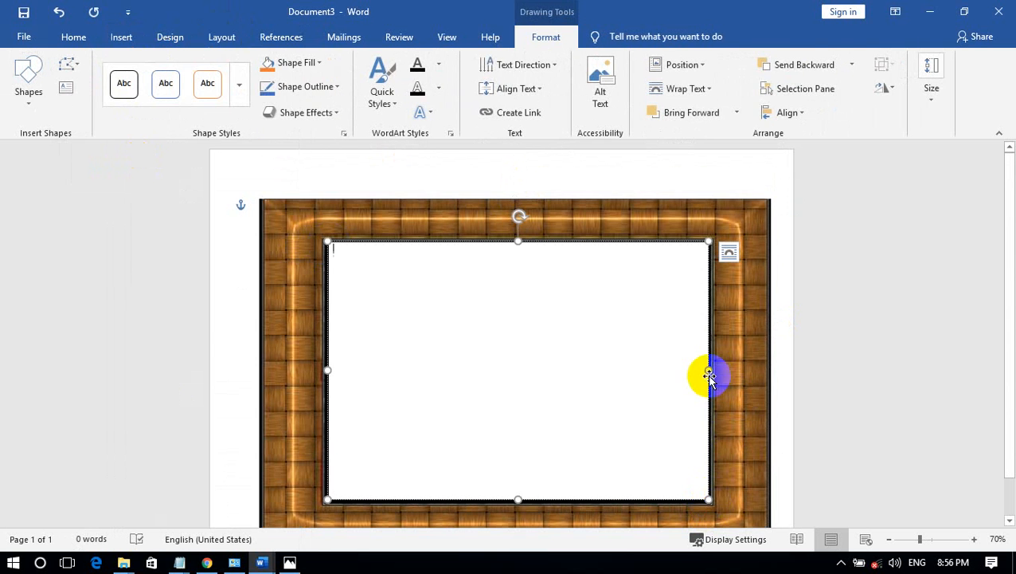
pyautogui.click(721, 175)
pyautogui.click(595, 286)
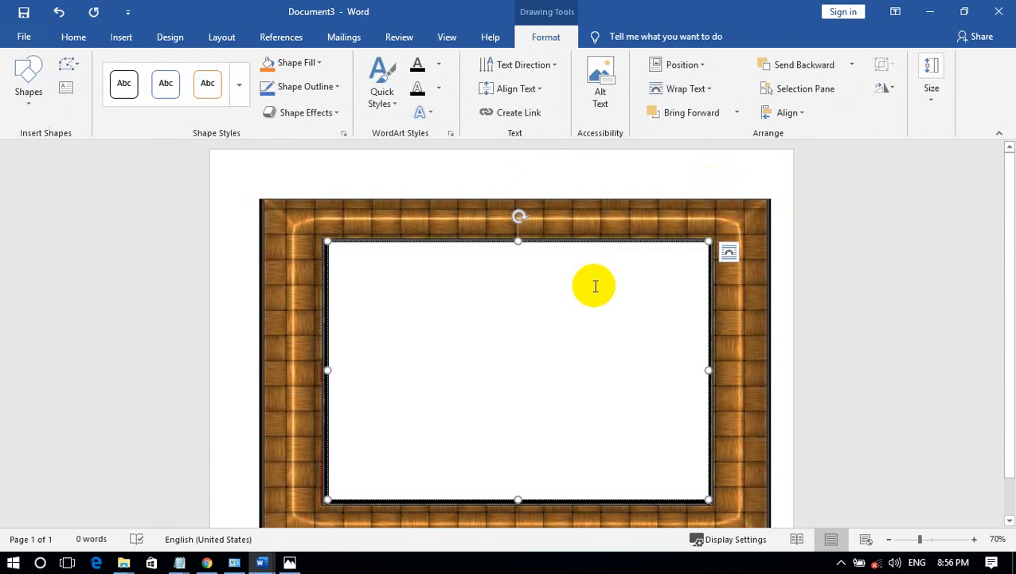
# Check the sample certificate image, return to the Word document, and draw rounded squares in both upper corners of the white text box.
pyautogui.click(289, 563)
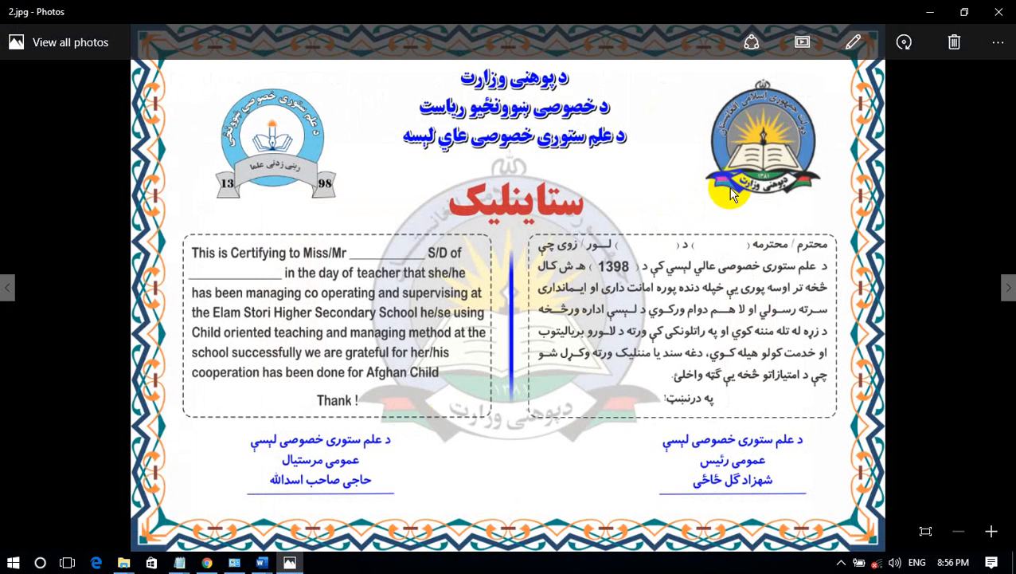
pyautogui.click(929, 15)
pyautogui.click(120, 40)
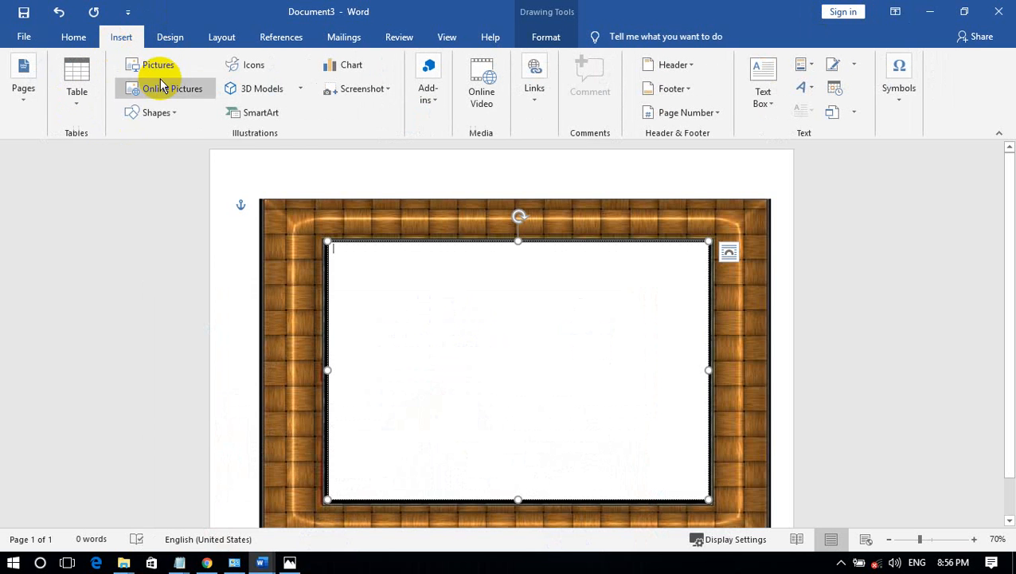
pyautogui.click(163, 115)
pyautogui.click(191, 153)
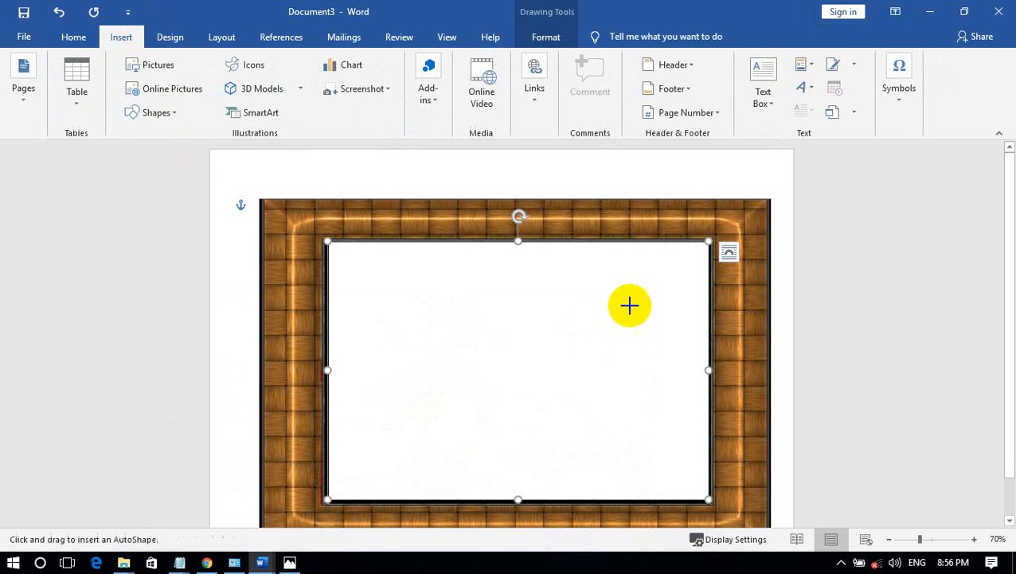
pyautogui.moveTo(638, 251)
pyautogui.mouseDown()
pyautogui.moveTo(704, 319)
pyautogui.moveTo(410, 290)
pyautogui.moveTo(387, 302)
pyautogui.mouseUp()
pyautogui.click(565, 356)
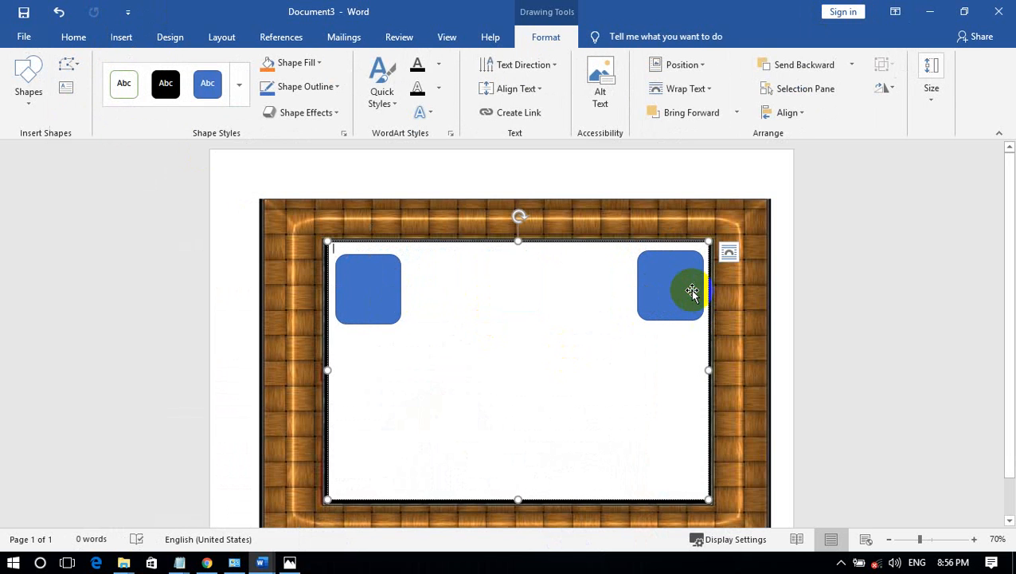
# Start a picture fill from a file for the upper-right rounded square and browse to This PC.
pyautogui.click(689, 290)
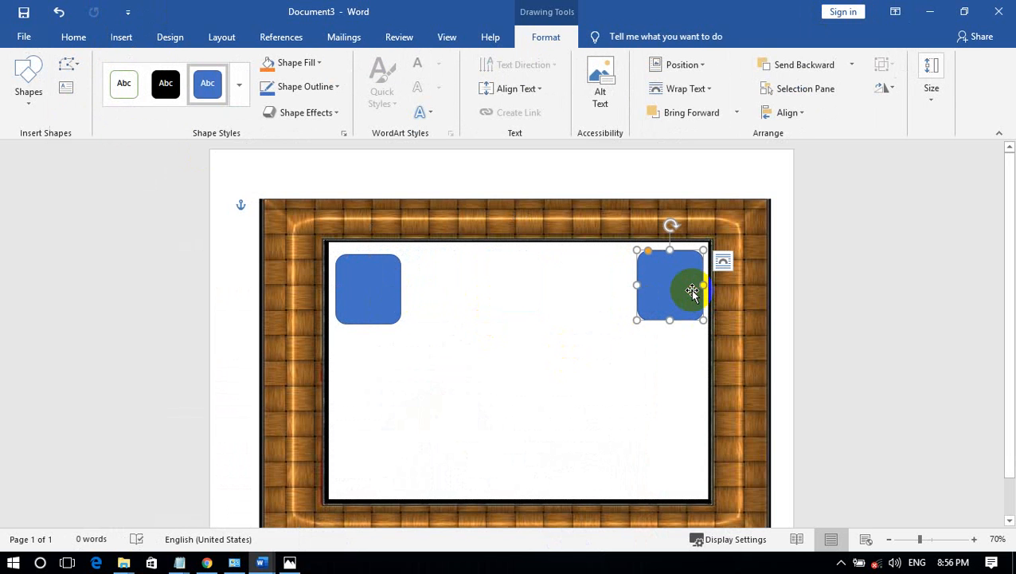
pyautogui.click(315, 62)
pyautogui.click(317, 236)
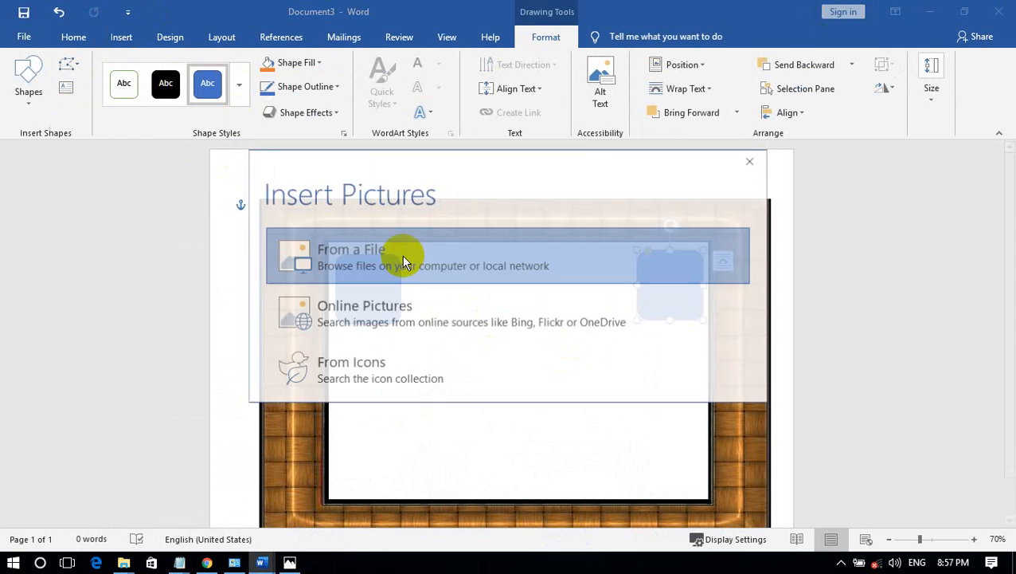
pyautogui.click(446, 263)
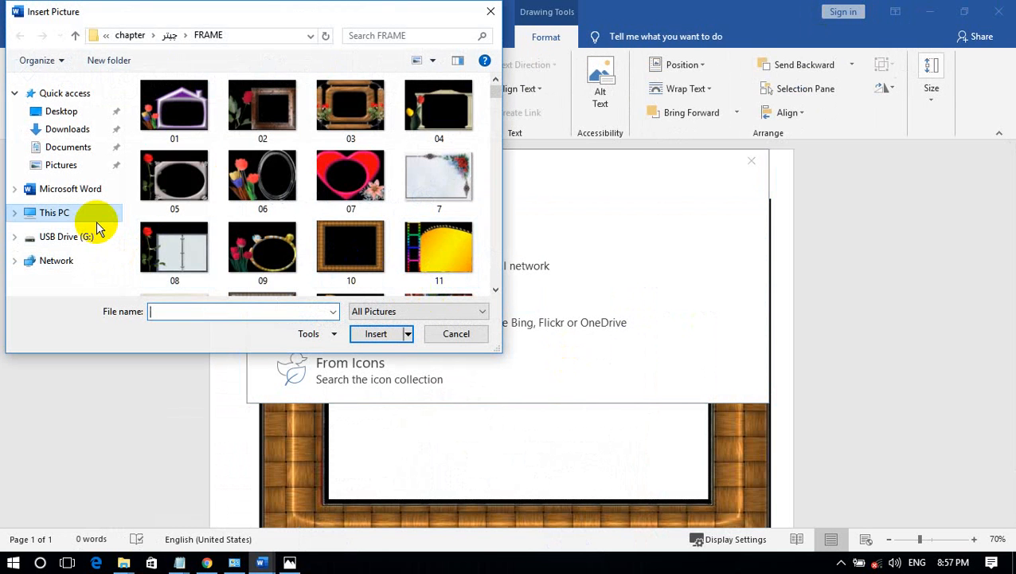
pyautogui.click(54, 212)
pyautogui.scroll(-3, 239, 200)
pyautogui.click(249, 186)
pyautogui.doubleClick(250, 186)
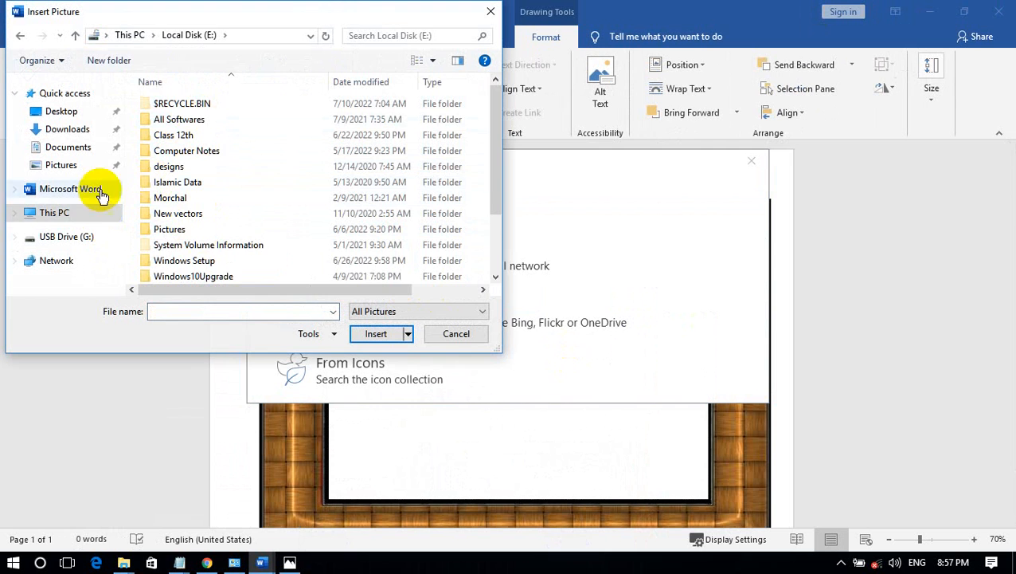
pyautogui.click(79, 236)
pyautogui.click(78, 212)
# Fill the upper-right square with the second Ministry of education logo from the Logos folder inside الحرمین معلومات on Local Disk (E:).
pyautogui.scroll(-3, 199, 223)
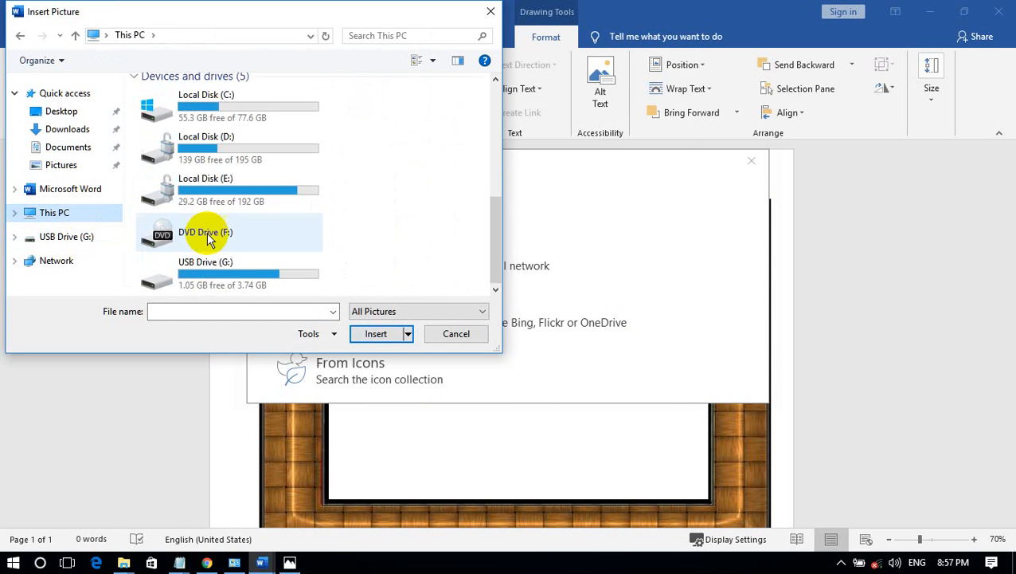
pyautogui.doubleClick(231, 195)
pyautogui.scroll(-2, 212, 213)
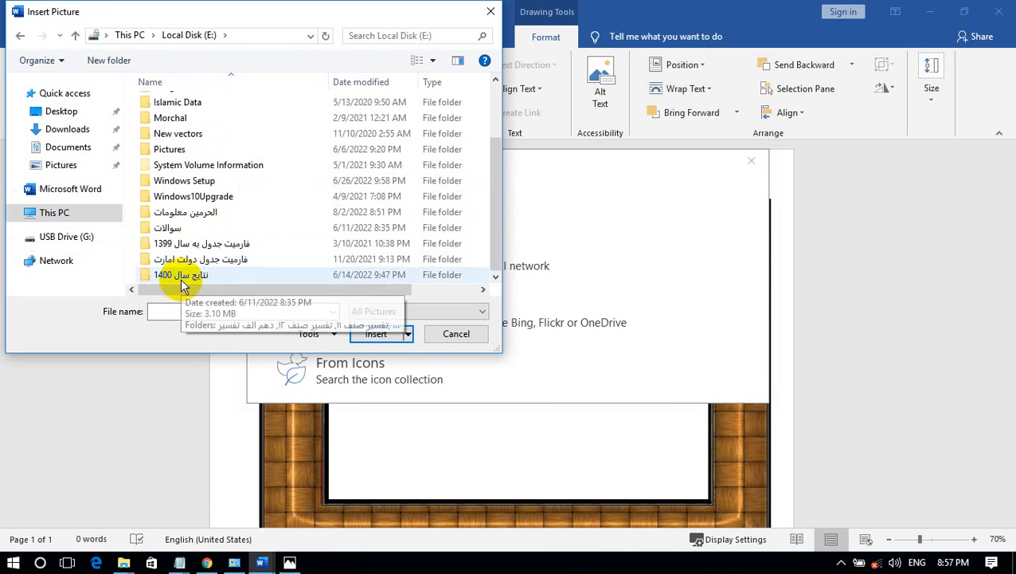
pyautogui.doubleClick(204, 212)
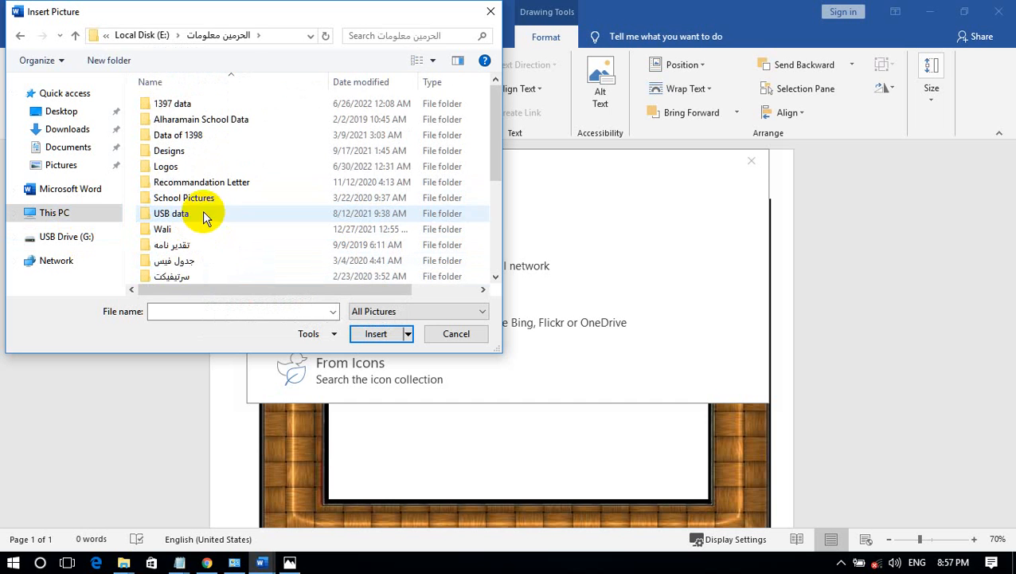
pyautogui.doubleClick(199, 166)
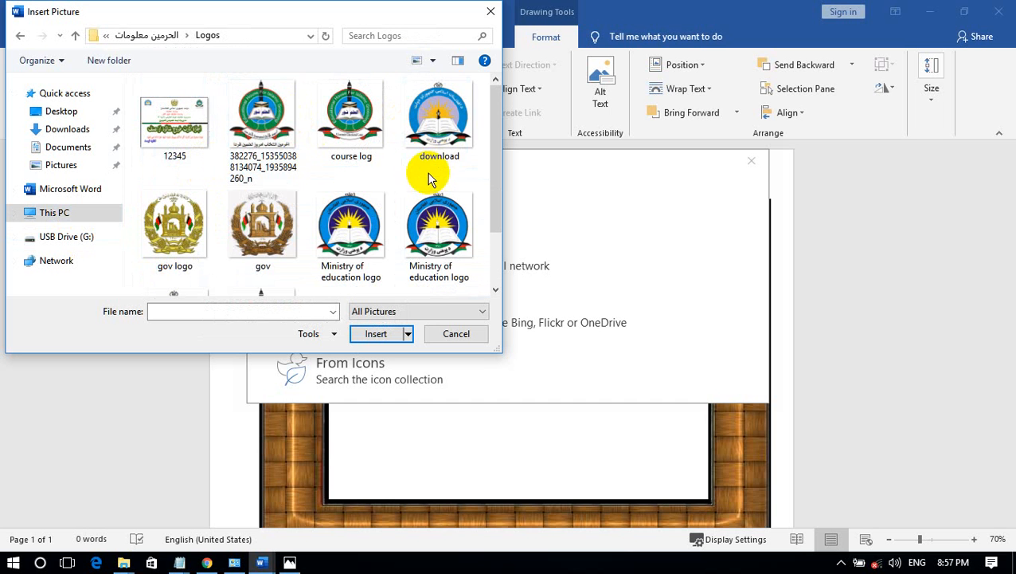
pyautogui.doubleClick(436, 227)
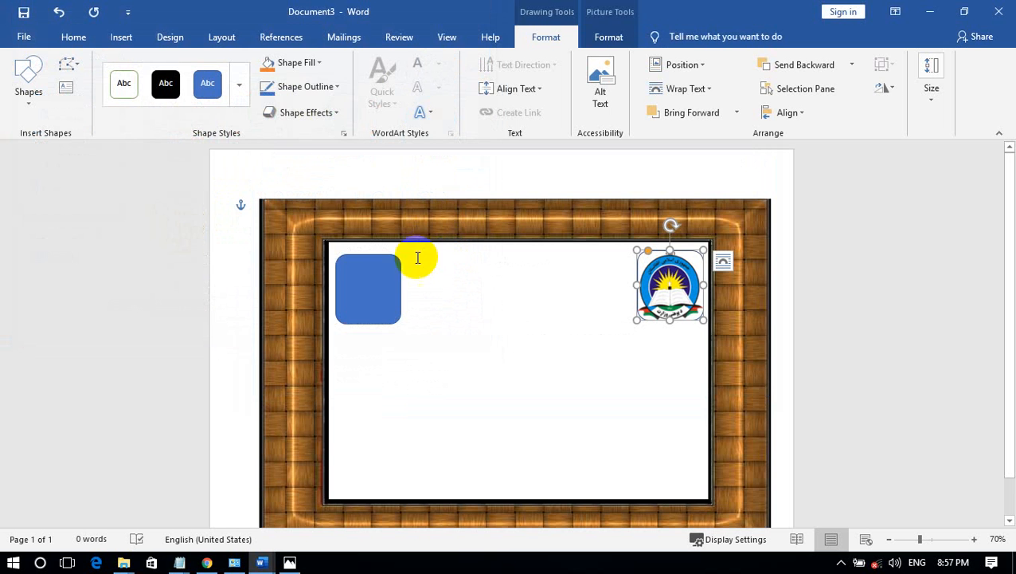
pyautogui.click(351, 272)
pyautogui.click(291, 63)
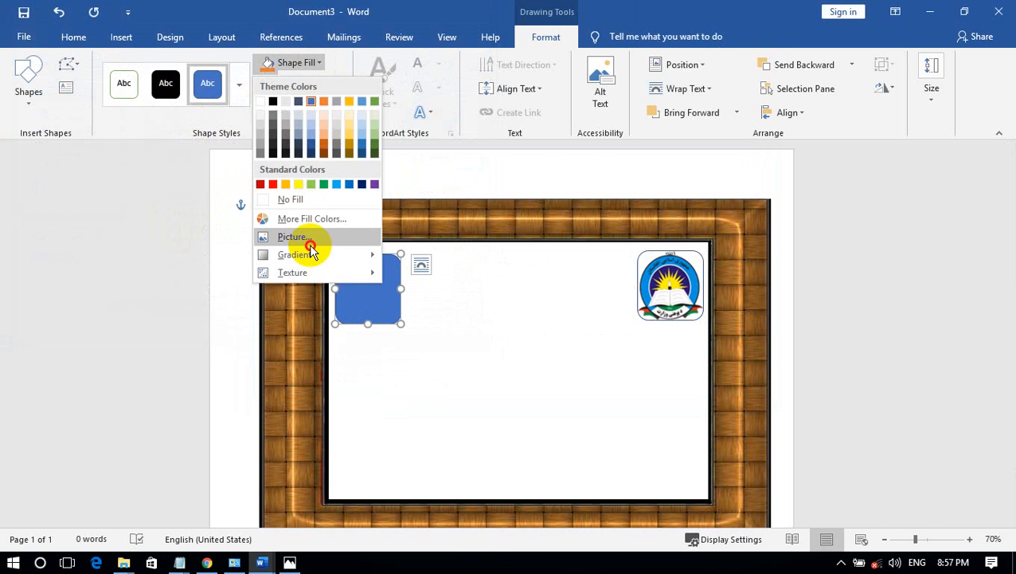
pyautogui.click(306, 237)
pyautogui.click(342, 246)
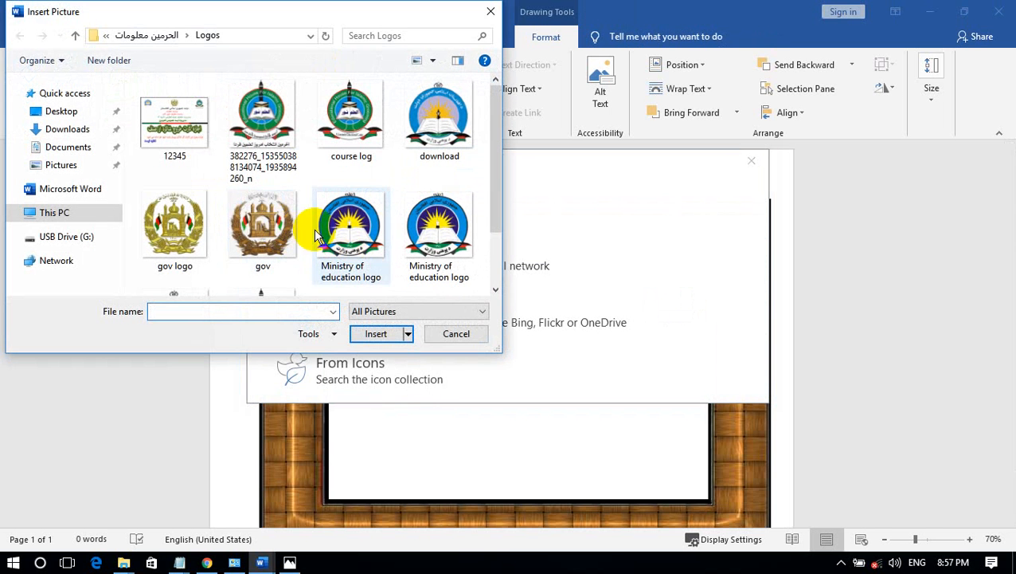
pyautogui.doubleClick(263, 123)
pyautogui.click(544, 386)
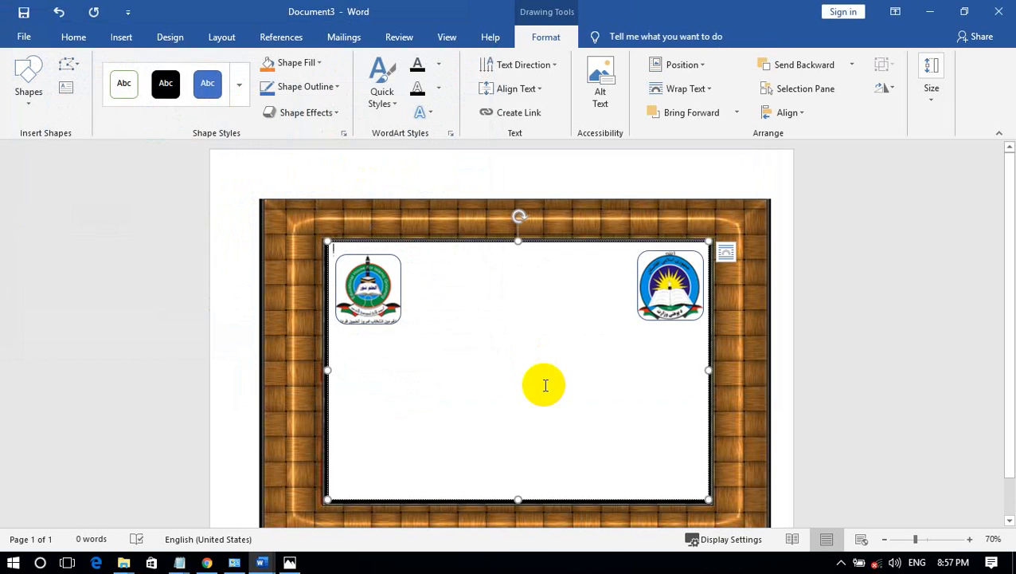
# Remove the outline from both logo shapes, setting each to No Outline.
pyautogui.click(697, 269)
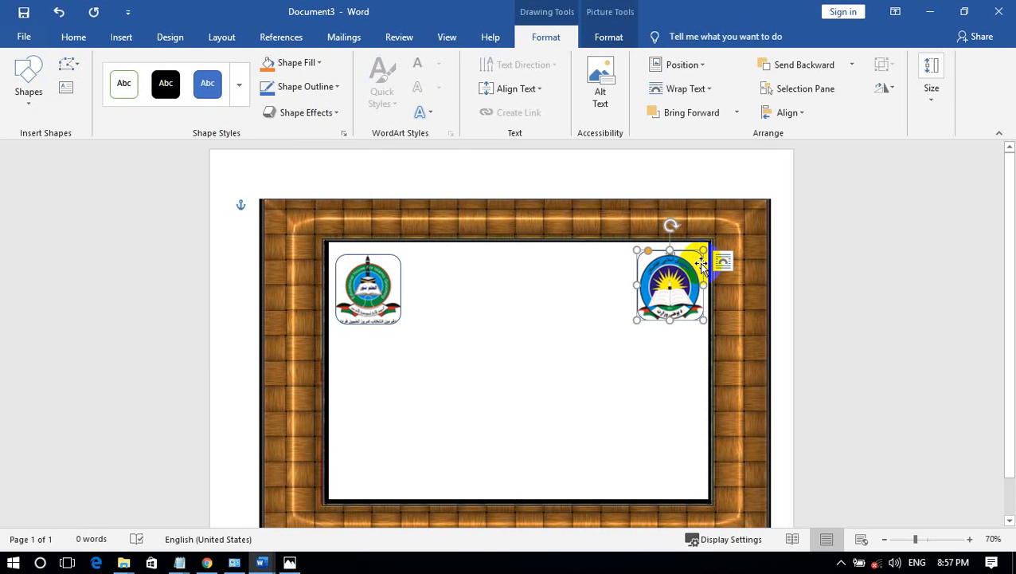
pyautogui.click(337, 88)
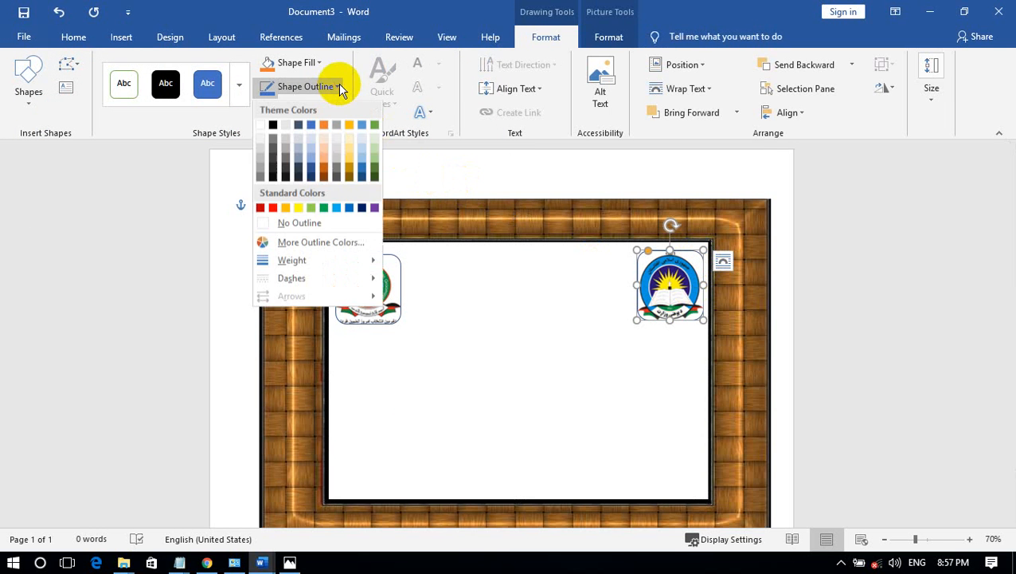
pyautogui.click(309, 223)
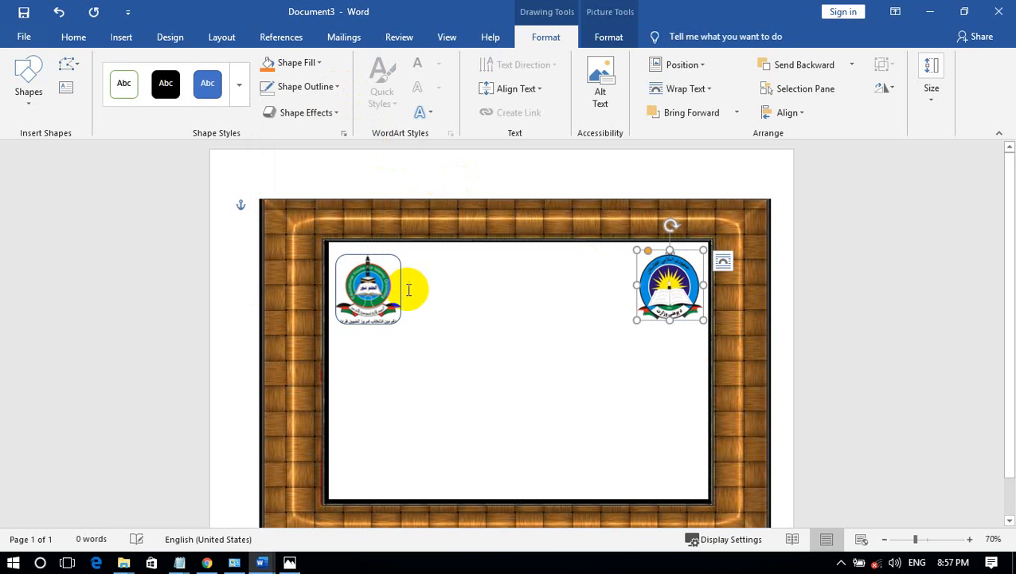
pyautogui.click(399, 288)
pyautogui.click(325, 89)
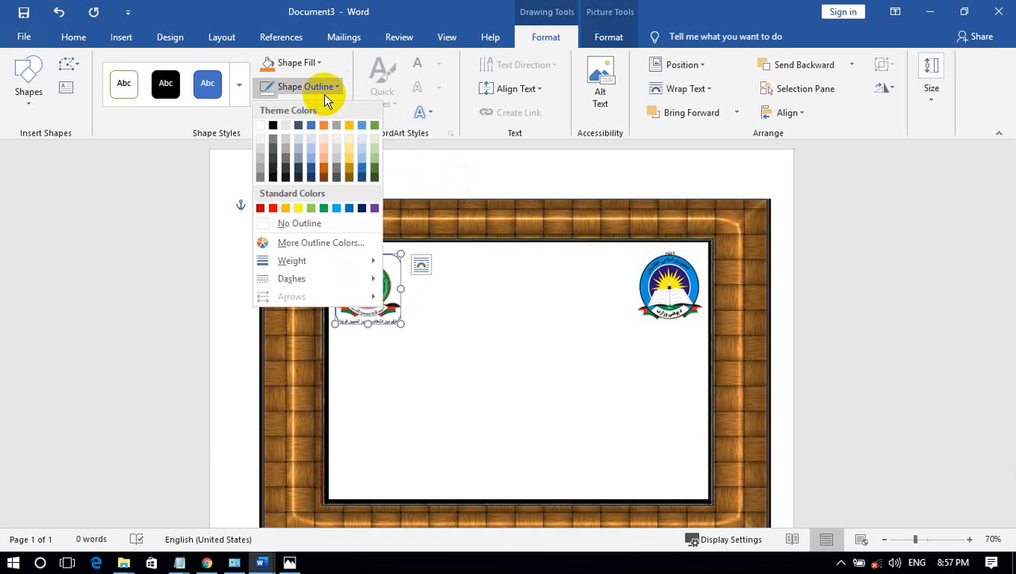
pyautogui.click(327, 223)
pyautogui.click(445, 429)
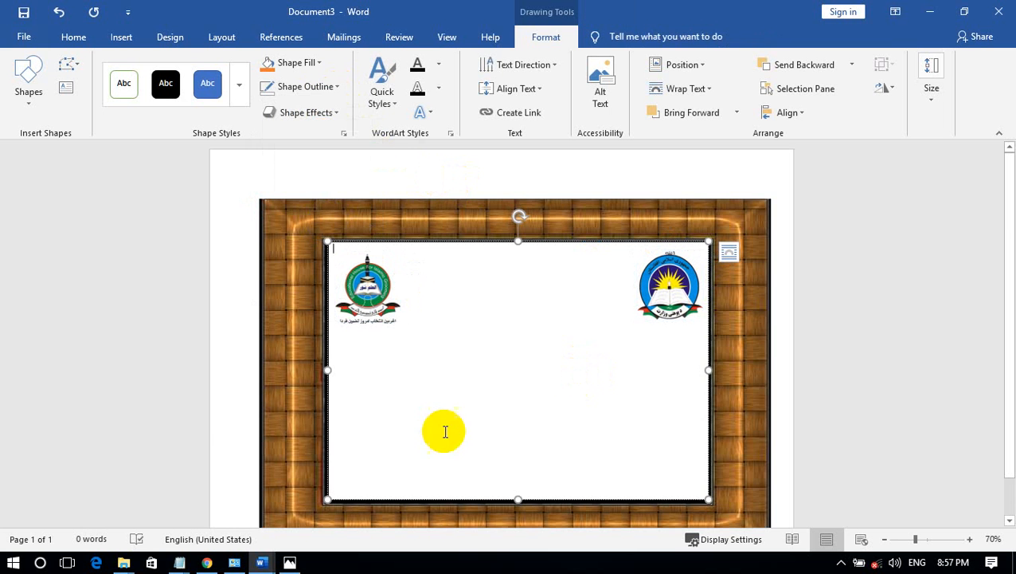
# Check the heading layout in the sample certificate image, then draw a text box between the two logos in the Word document.
pyautogui.click(280, 563)
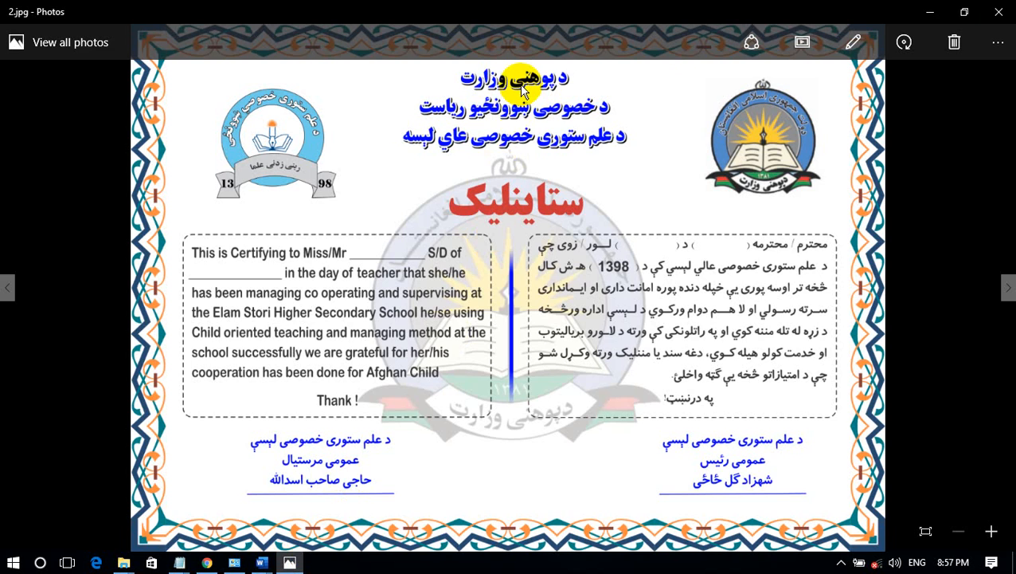
pyautogui.click(931, 12)
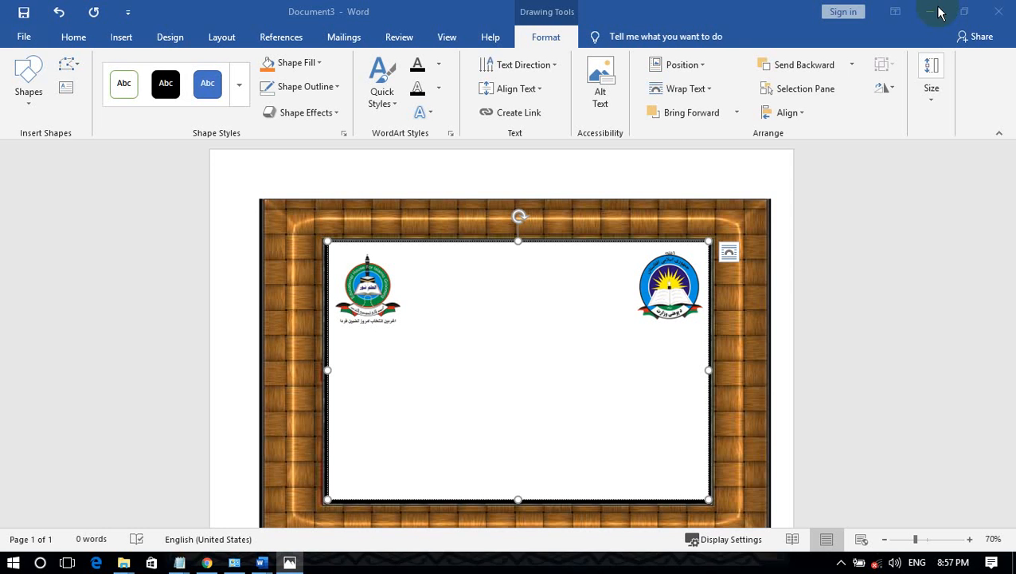
pyautogui.click(123, 37)
pyautogui.click(169, 115)
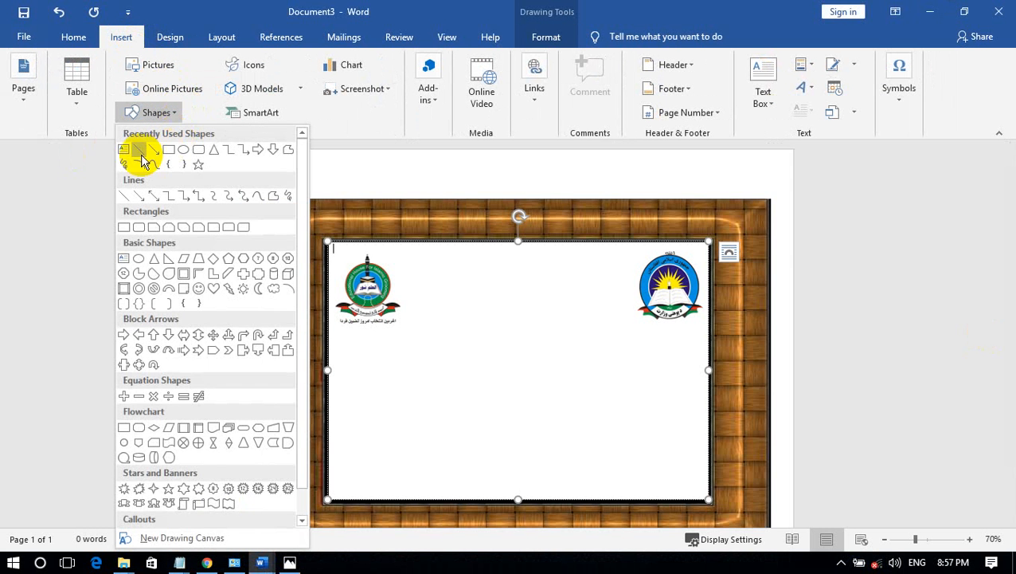
pyautogui.click(124, 151)
pyautogui.moveTo(423, 254); pyautogui.dragTo(627, 329)
# Following the sample, enter the three Pashto heading lines in the new text box: "د پوهنی وزارت", "د خصوصی ښوونځیو ریایست", "الحرمین خصوصی عالی لیسه".
pyautogui.click(289, 563)
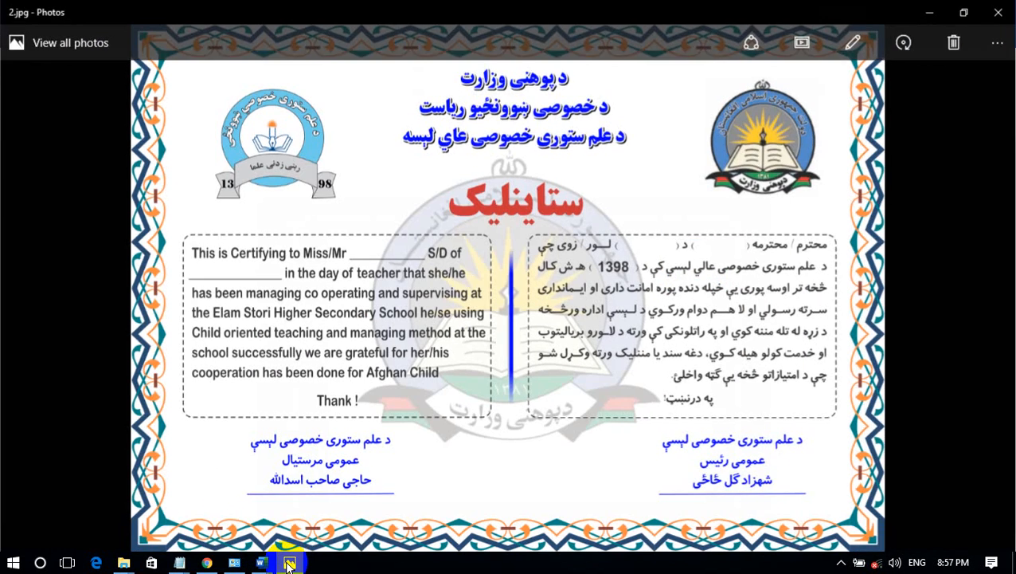
pyautogui.click(289, 562)
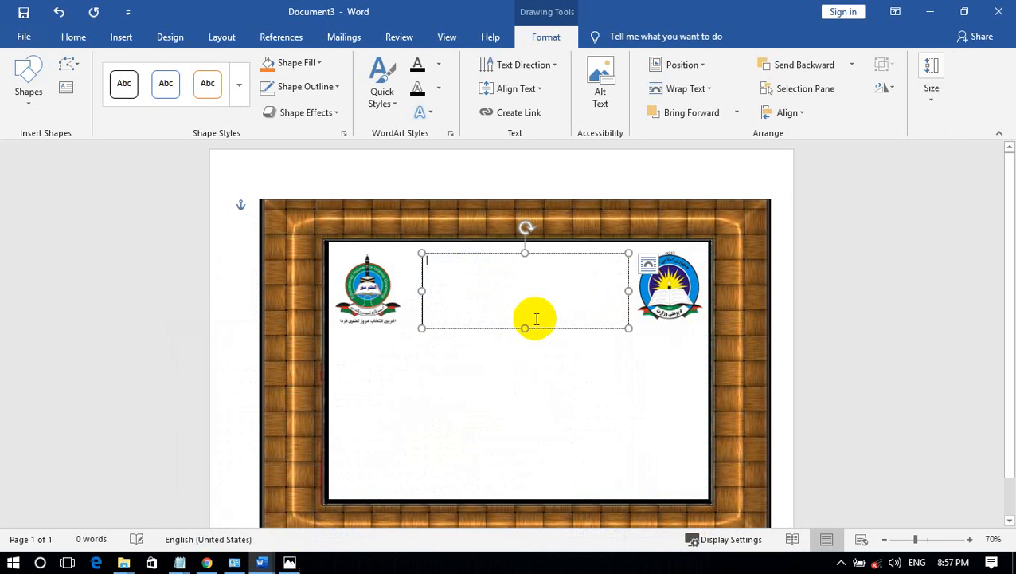
pyautogui.hotkey('alt', 'shift')
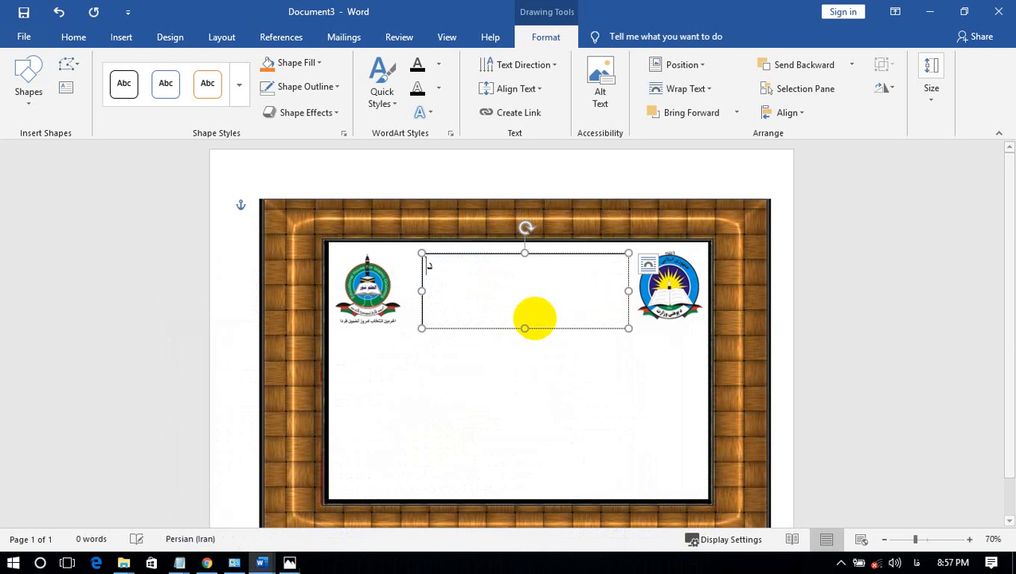
pyautogui.write('د پوهنی وزارت')
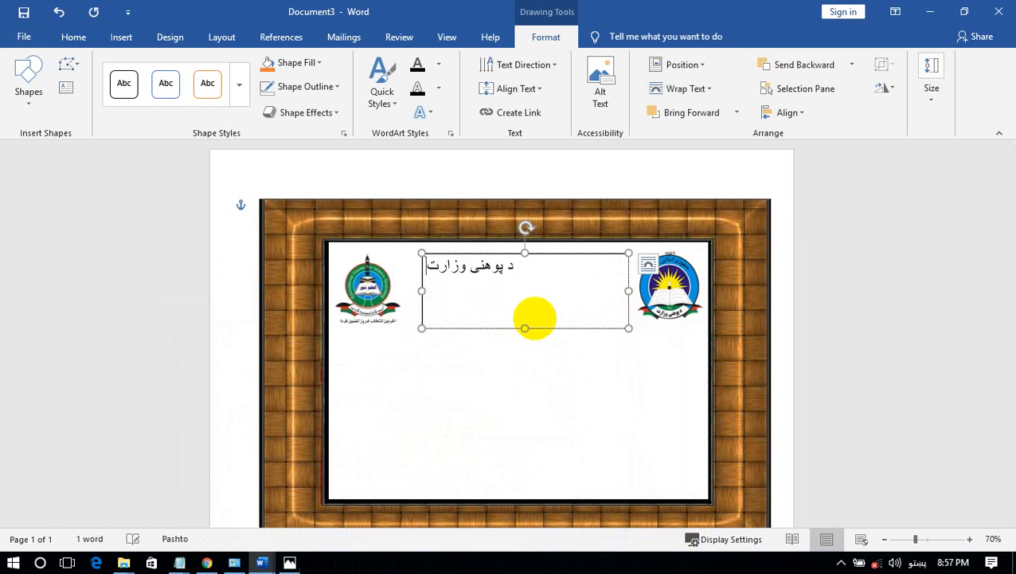
pyautogui.click(290, 563)
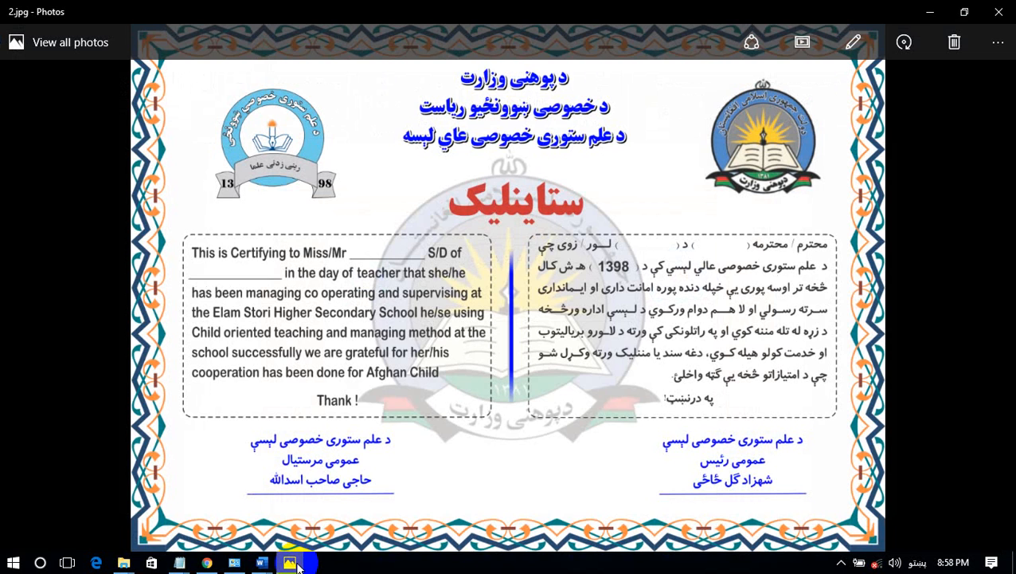
pyautogui.click(292, 562)
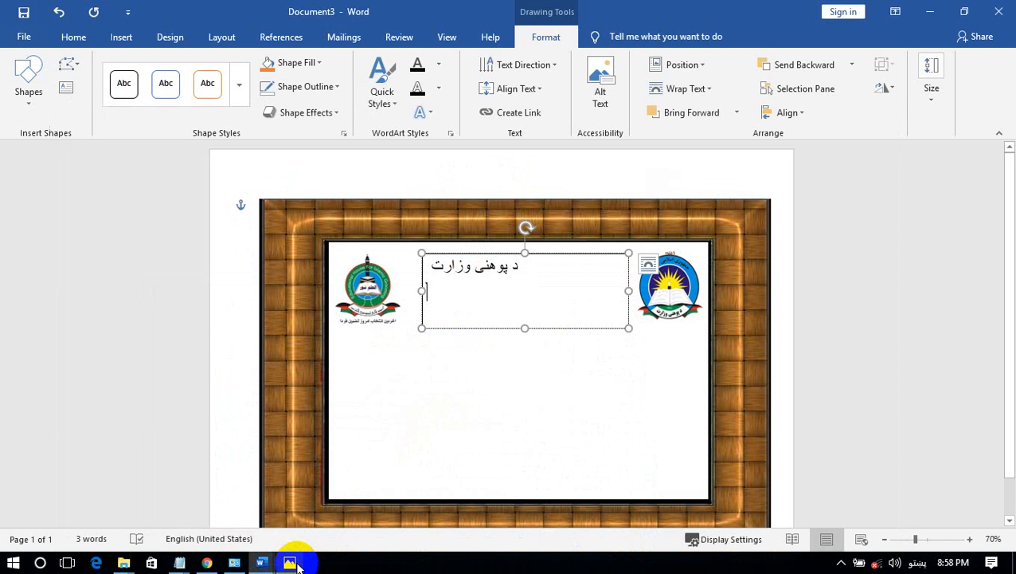
pyautogui.write('د خصوصی ښوونځیو ریاست')
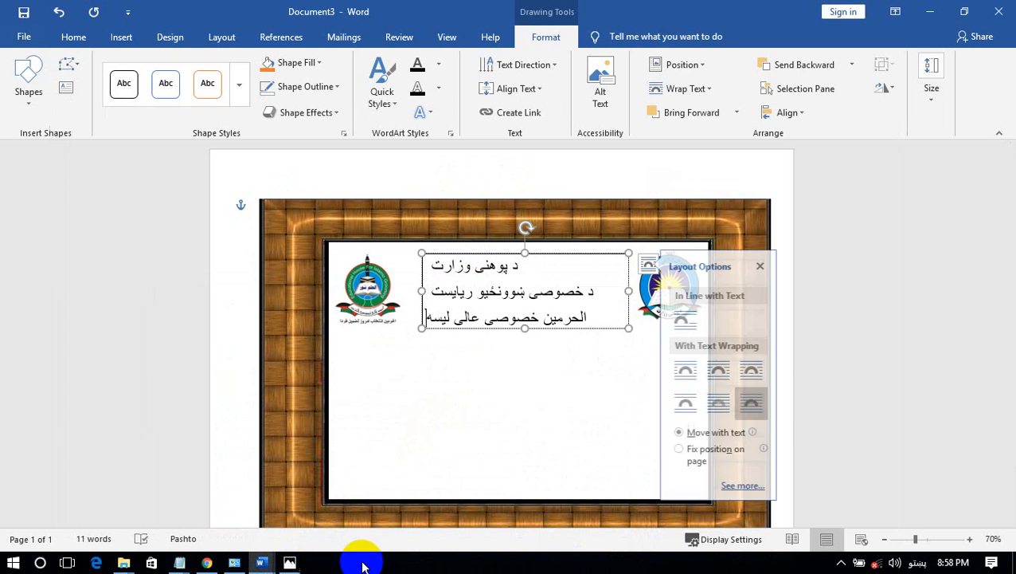
# Center the three heading lines in the text box and set their font to Calibri Light (Headings).
pyautogui.hotkey('ctrl', 'e')
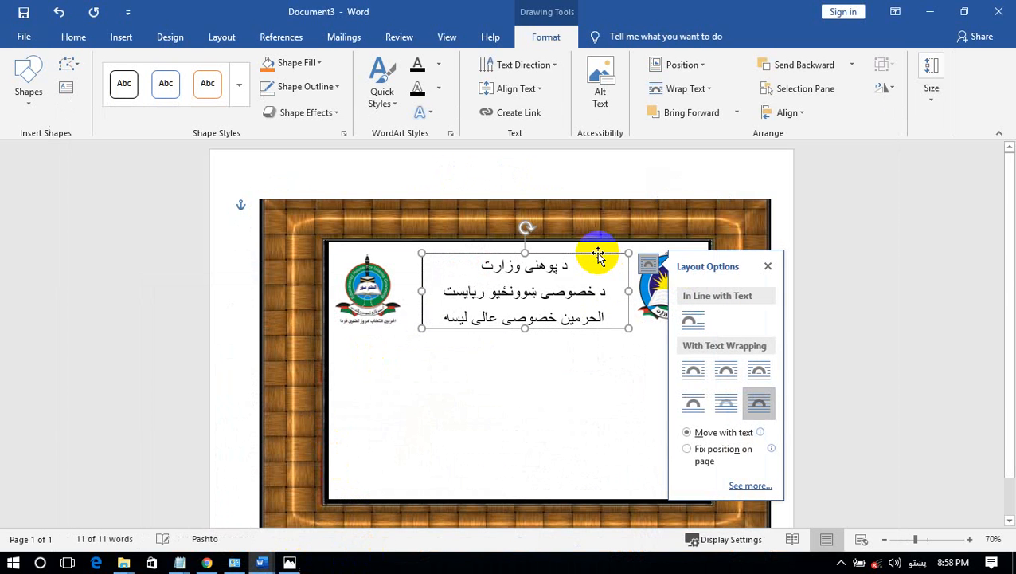
pyautogui.click(72, 38)
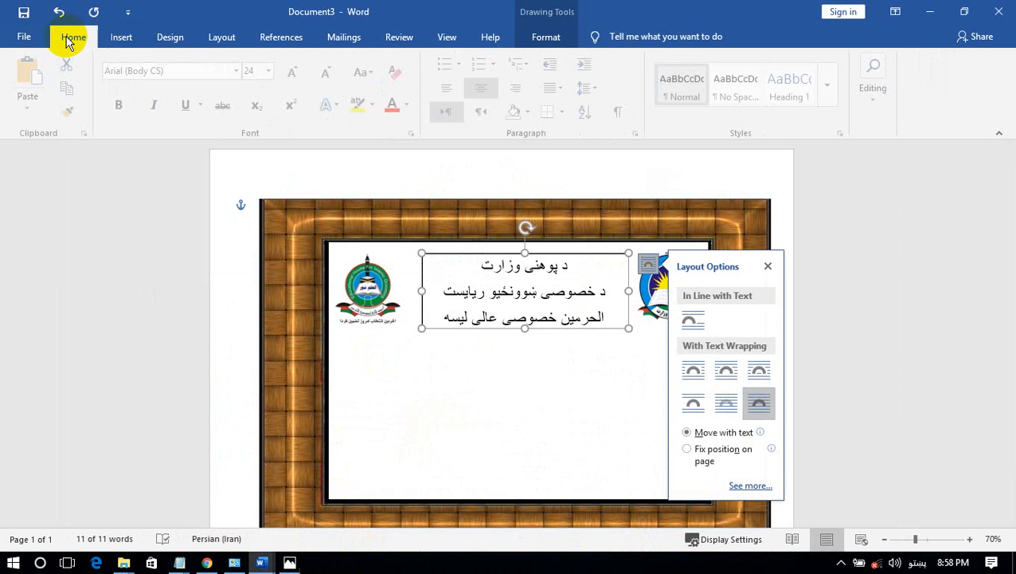
pyautogui.click(239, 72)
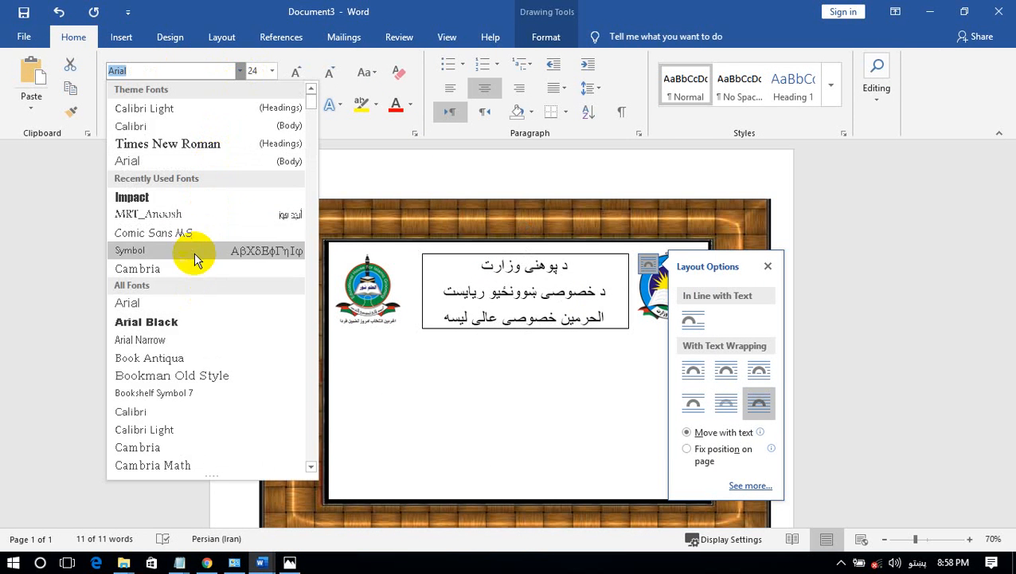
pyautogui.click(181, 107)
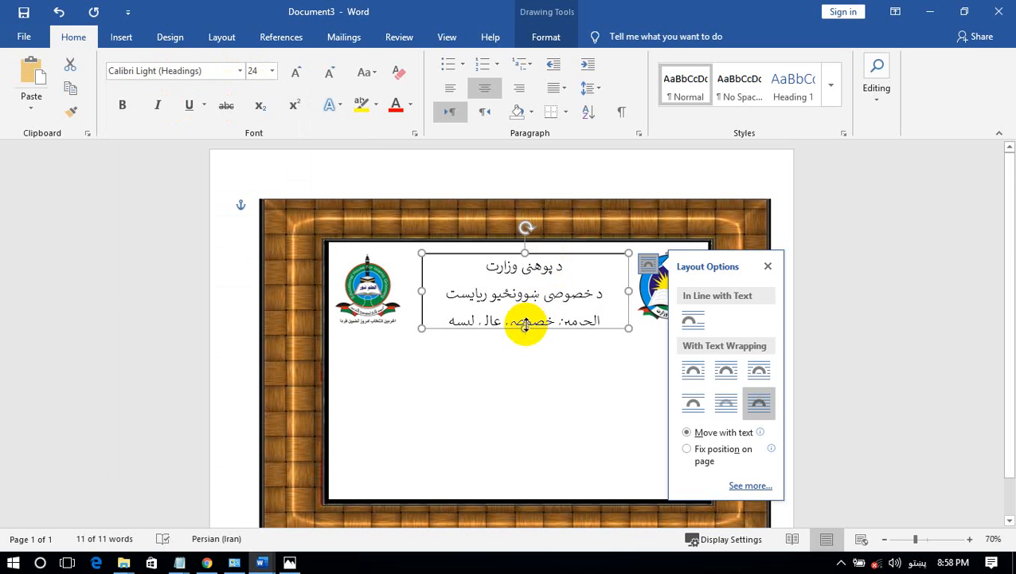
# Extend the heading text box downward to fit all three lines and apply the plain black WordArt quick style with shadow.
pyautogui.moveTo(526, 325); pyautogui.dragTo(526, 338)
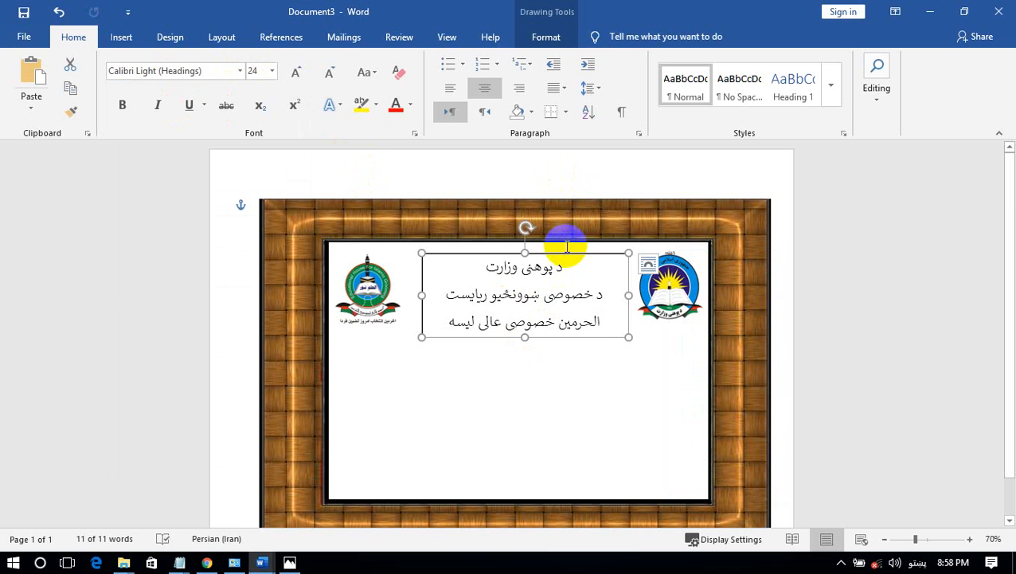
pyautogui.click(548, 37)
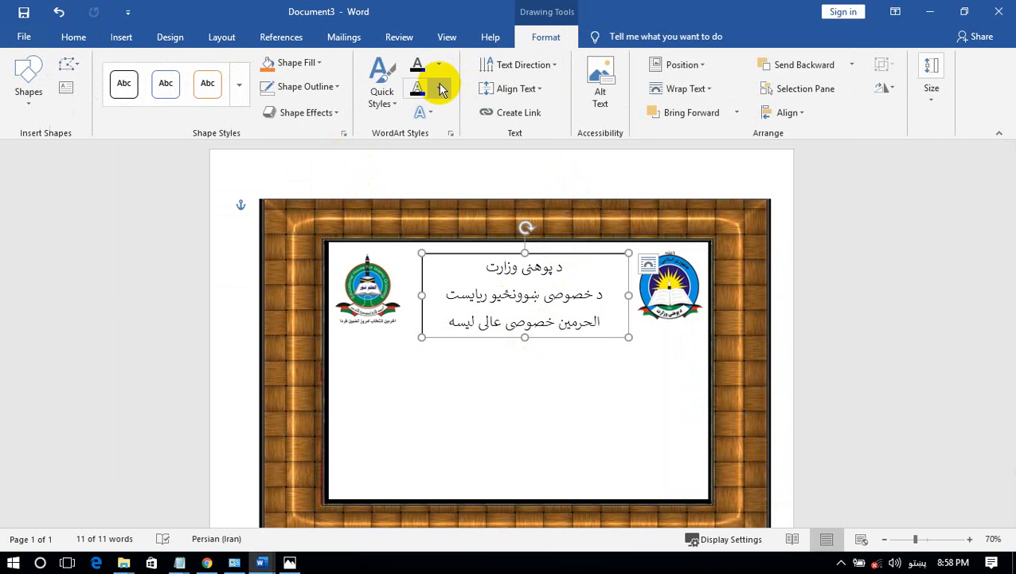
pyautogui.click(390, 88)
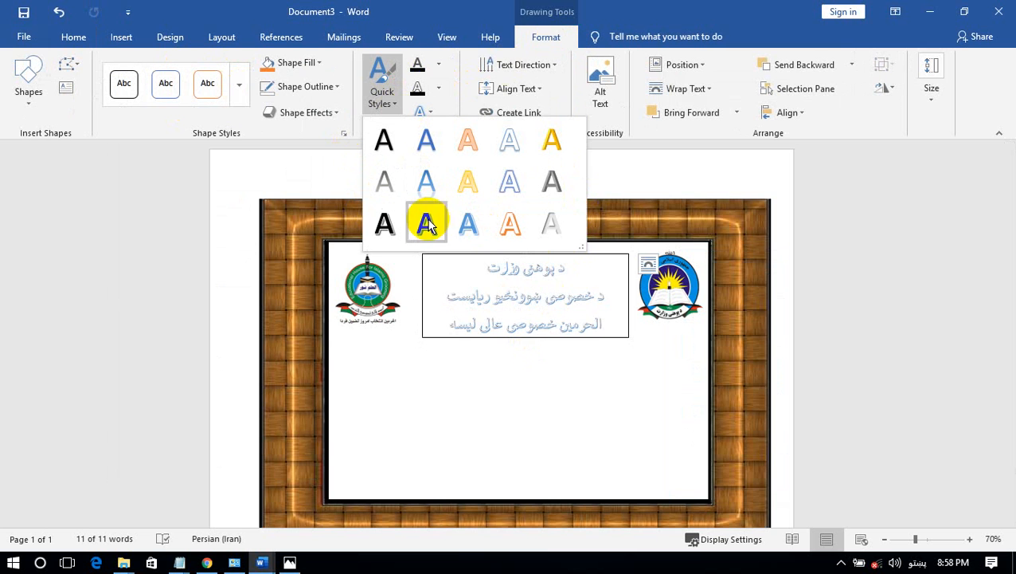
pyautogui.click(393, 137)
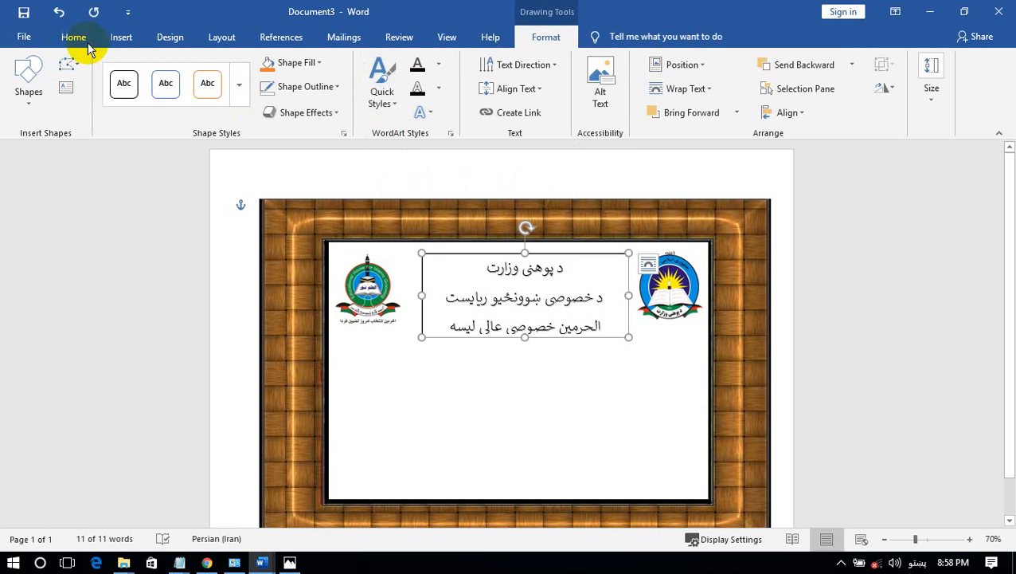
# Make the three heading lines bold and extend the heading text box slightly upward toward the inner frame edge.
pyautogui.click(80, 40)
pyautogui.click(125, 111)
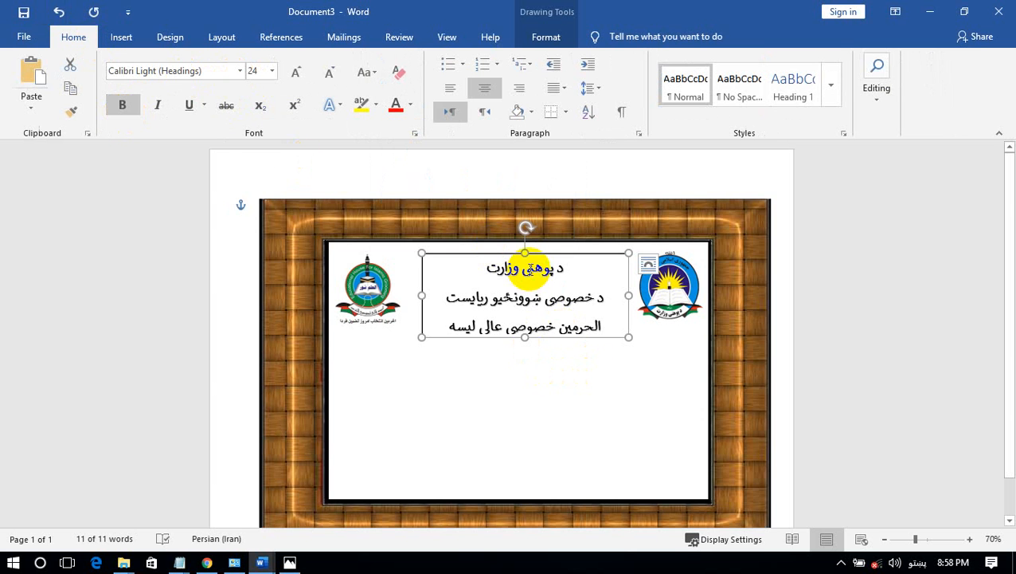
pyautogui.moveTo(523, 253); pyautogui.dragTo(523, 245)
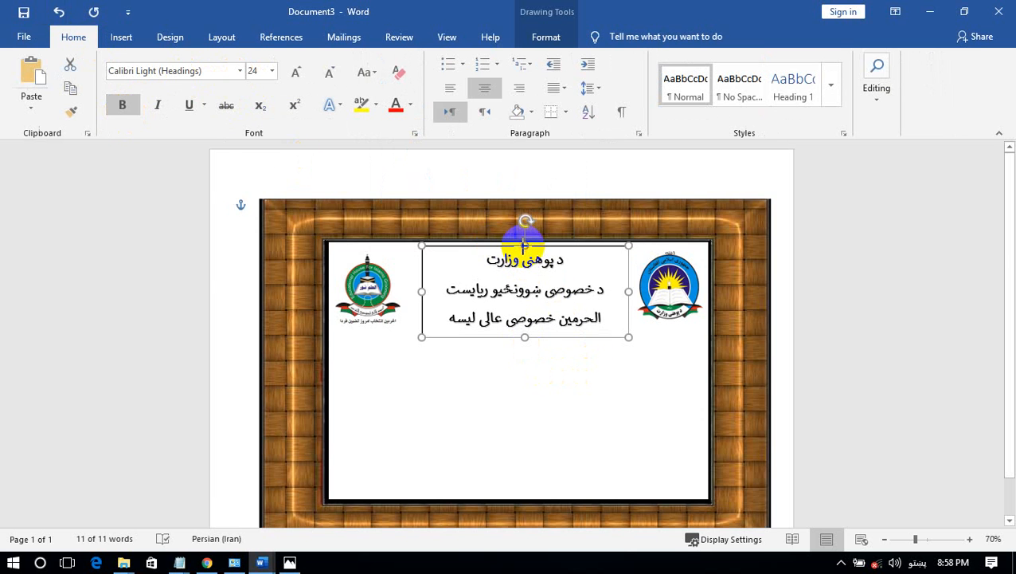
pyautogui.click(633, 390)
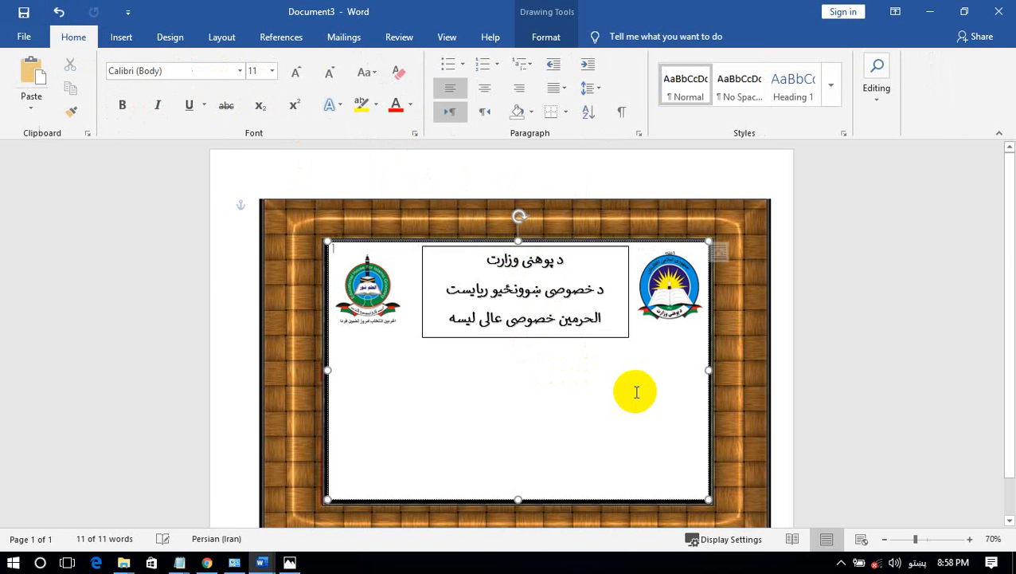
# Remove the border of the heading text box by setting its shape outline to No Outline.
pyautogui.click(628, 325)
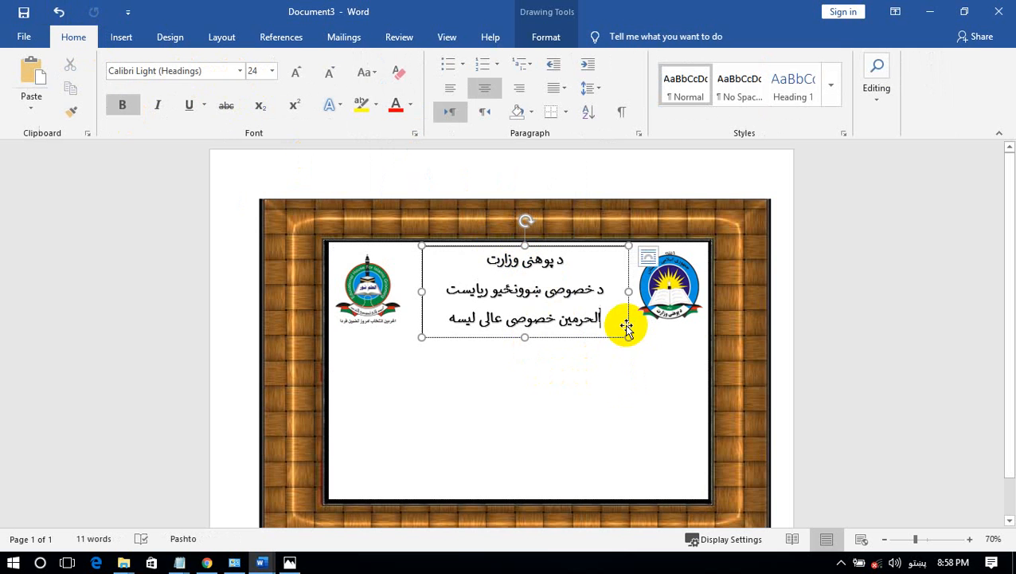
pyautogui.click(545, 37)
pyautogui.click(315, 85)
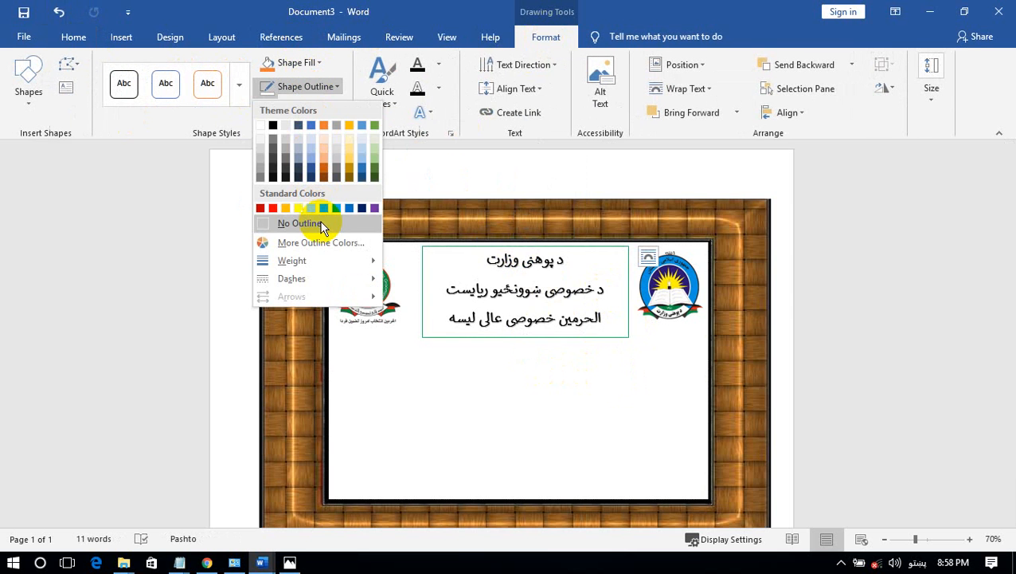
pyautogui.click(322, 222)
pyautogui.click(597, 392)
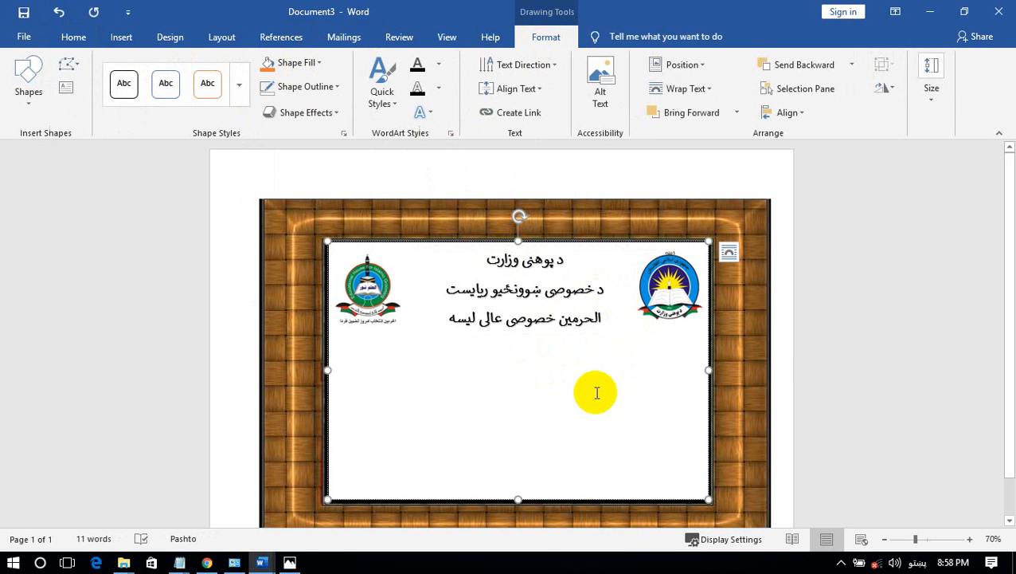
# Check the title in the sample certificate image, then draw a text box below the Word heading and enter "ستاینلیک" in it.
pyautogui.click(290, 562)
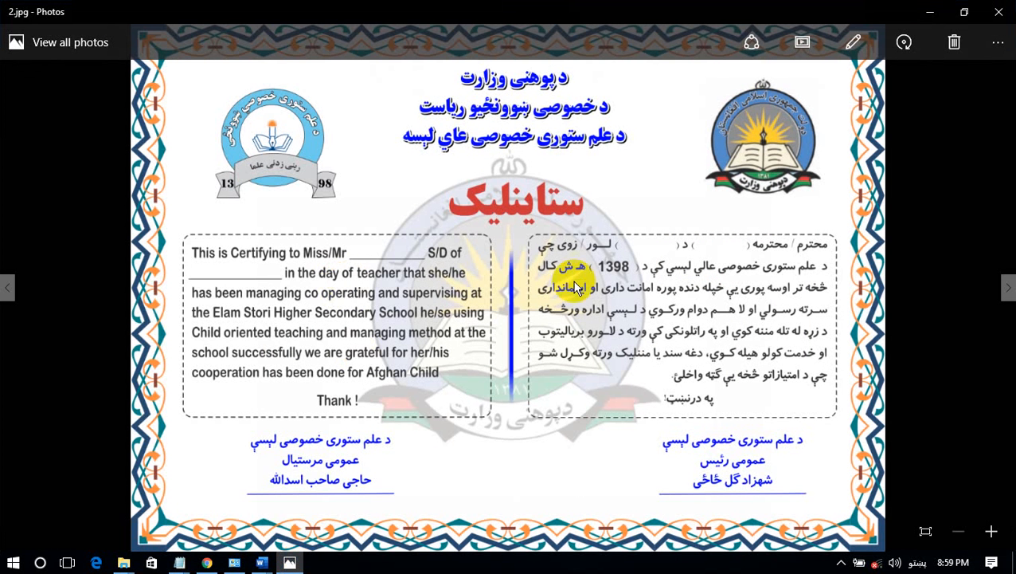
pyautogui.click(931, 12)
pyautogui.click(123, 37)
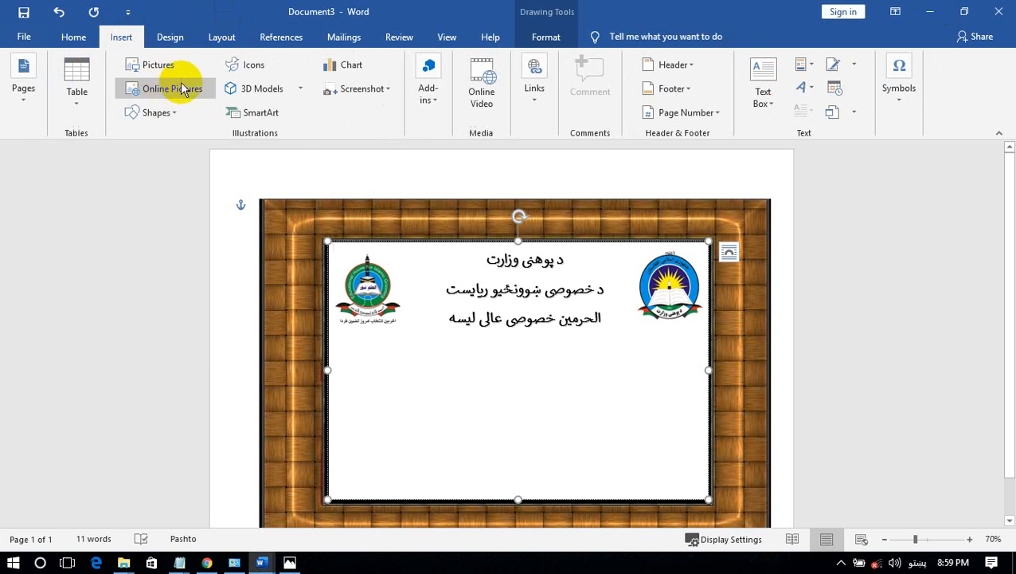
pyautogui.click(159, 112)
pyautogui.click(128, 147)
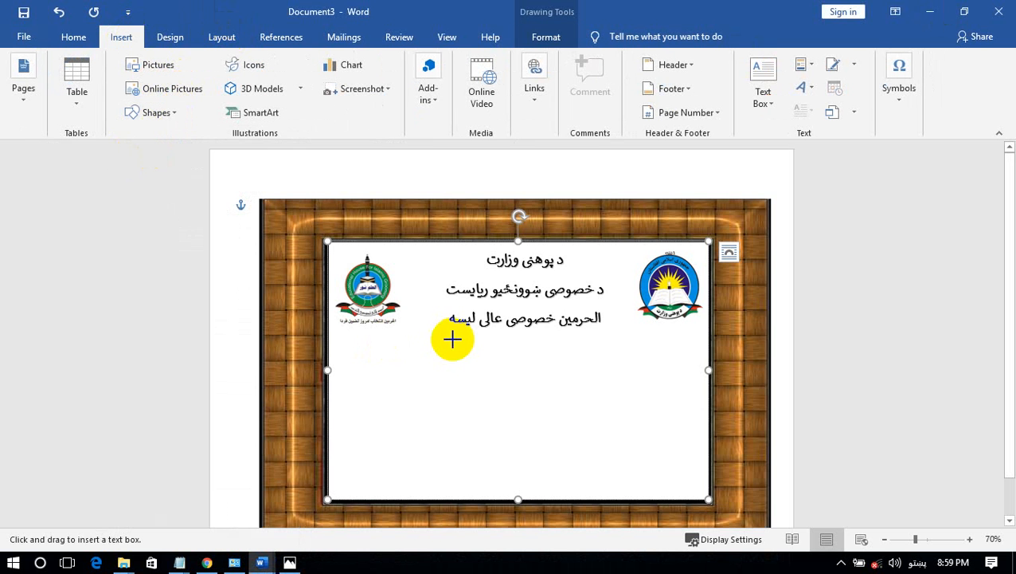
pyautogui.moveTo(453, 340); pyautogui.dragTo(610, 369)
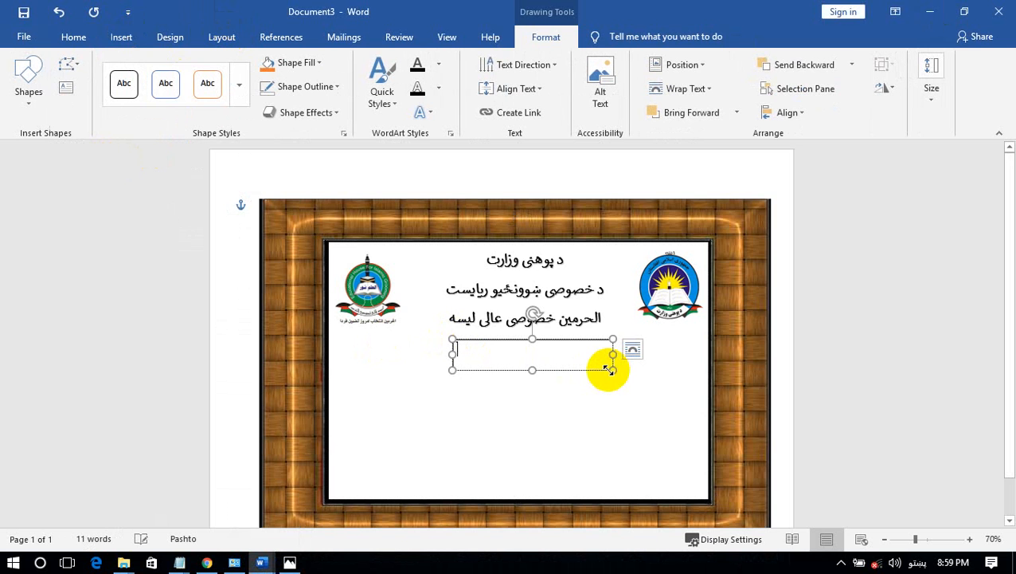
pyautogui.write('ستاینلیک')
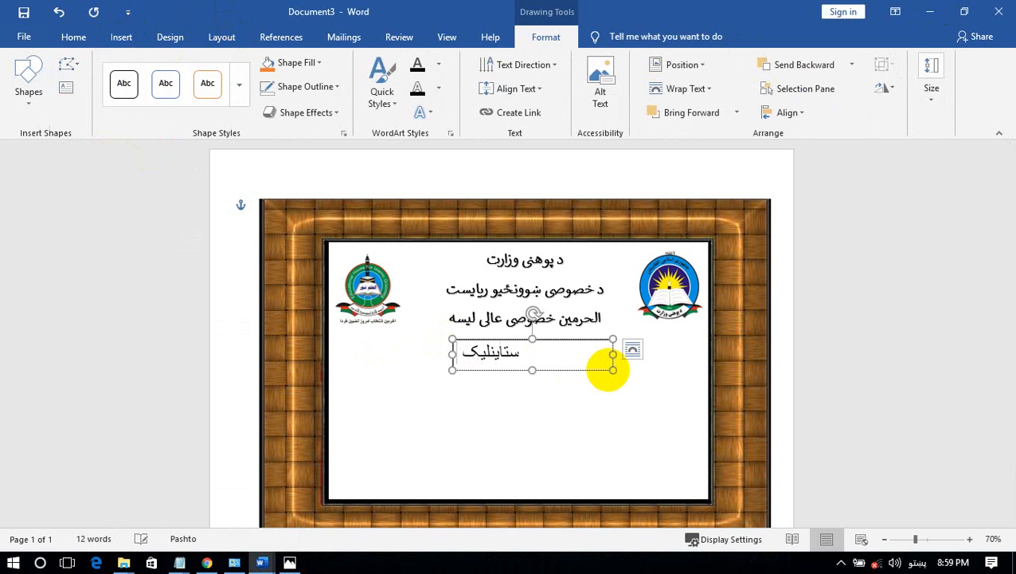
# Center the title "ستاینلیک" in its text box.
pyautogui.click(548, 335)
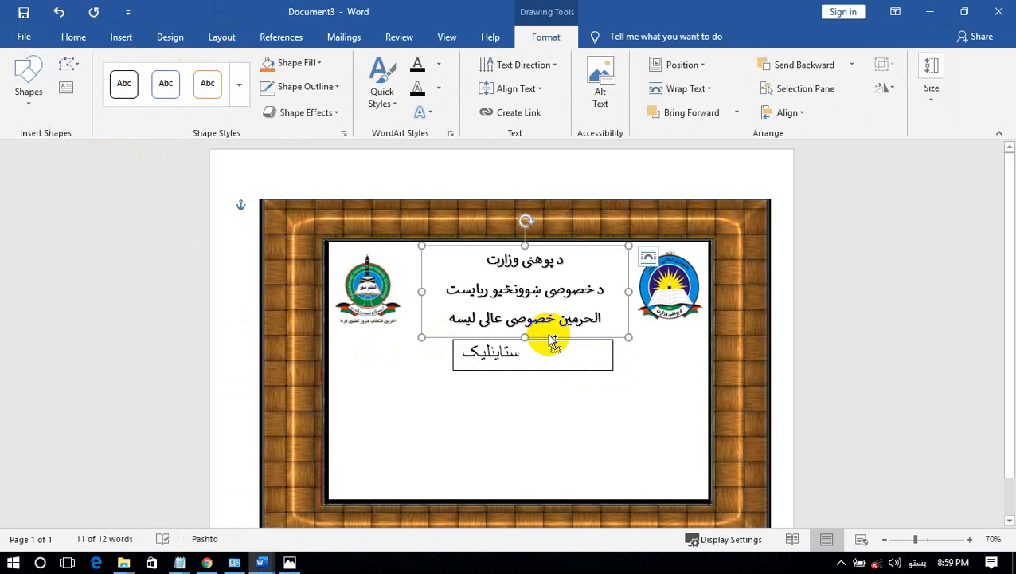
pyautogui.hotkey('ctrl', 'e')
pyautogui.click(546, 372)
pyautogui.click(555, 364)
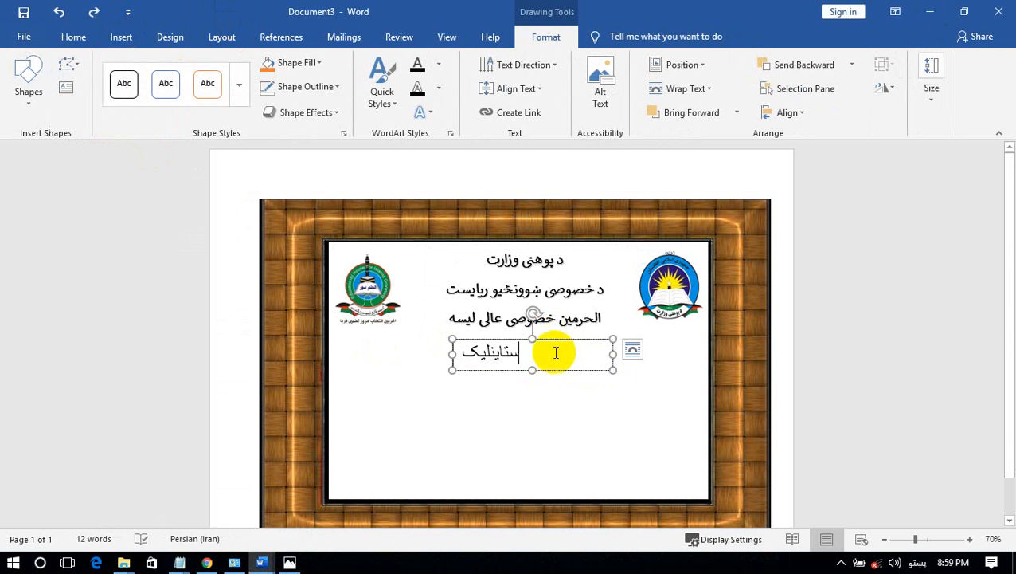
# Apply the black WordArt quick style with a white outline and hard shadow to the title "ستاینلیک" and make it bold.
pyautogui.click(385, 94)
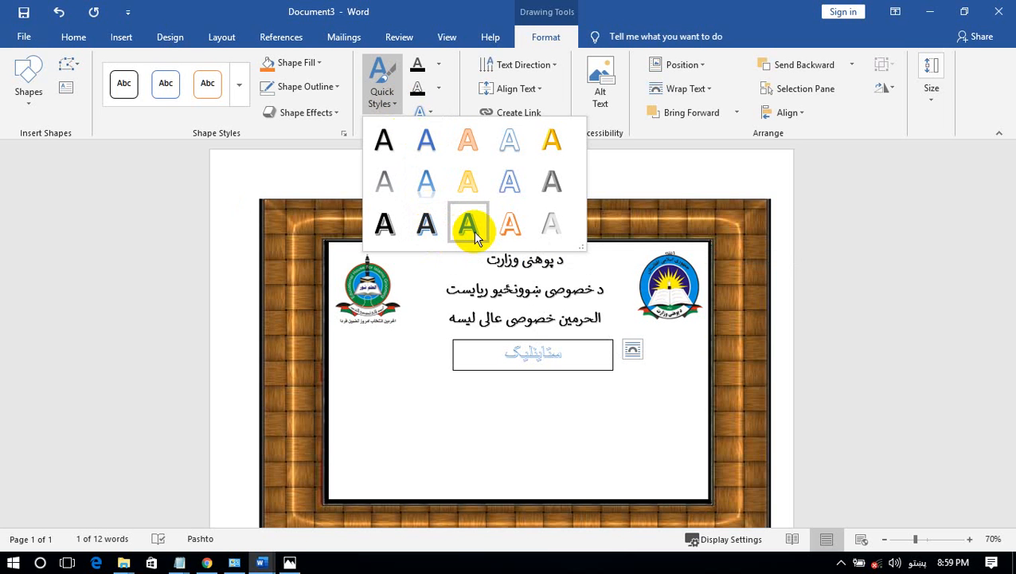
pyautogui.click(384, 227)
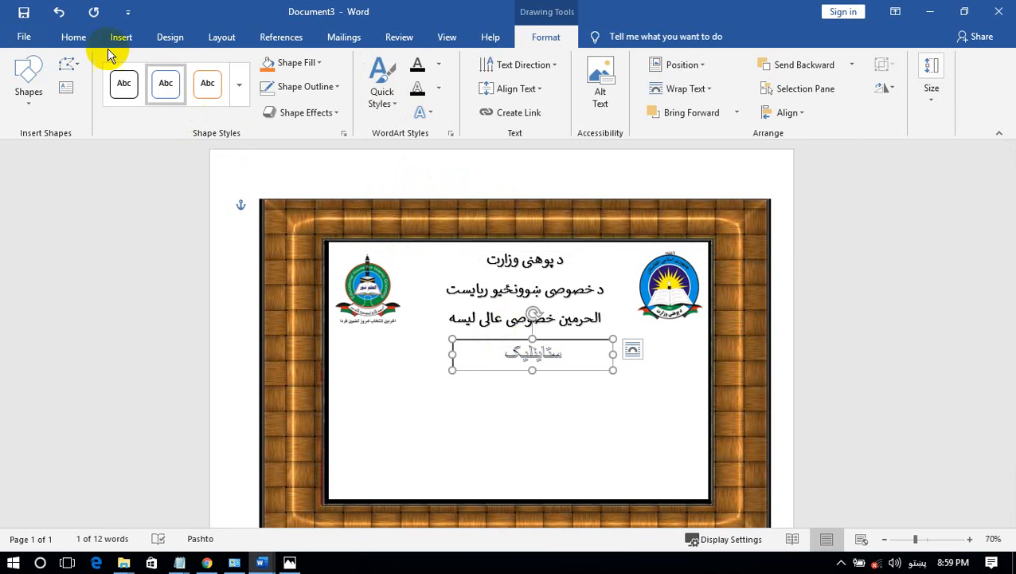
pyautogui.click(73, 37)
pyautogui.click(122, 104)
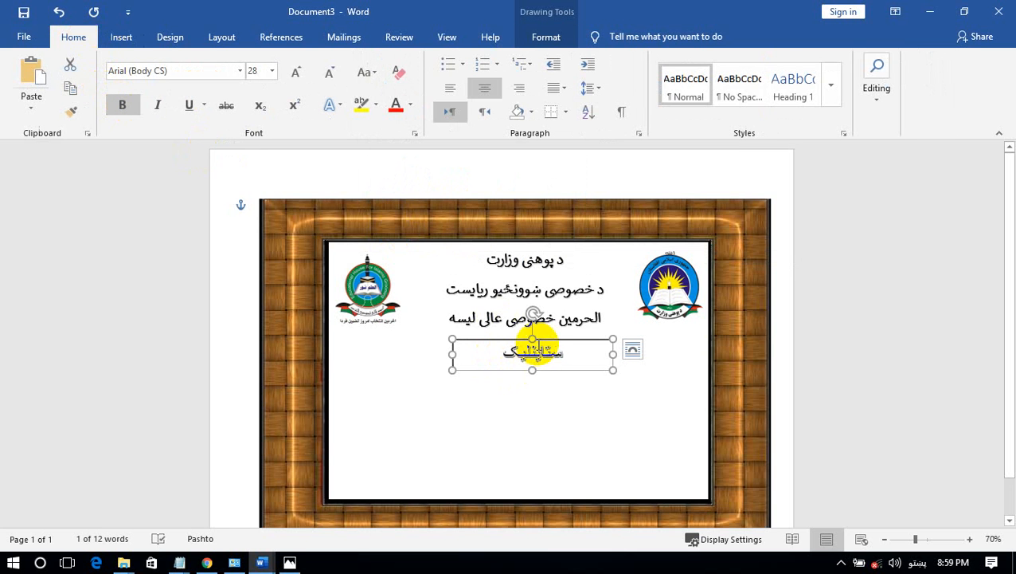
# Set the text fill of the title "ستاینلیک" to the standard color Red.
pyautogui.keyDown('ctrl'); pyautogui.scroll(9, 601, 340); pyautogui.keyUp('ctrl')
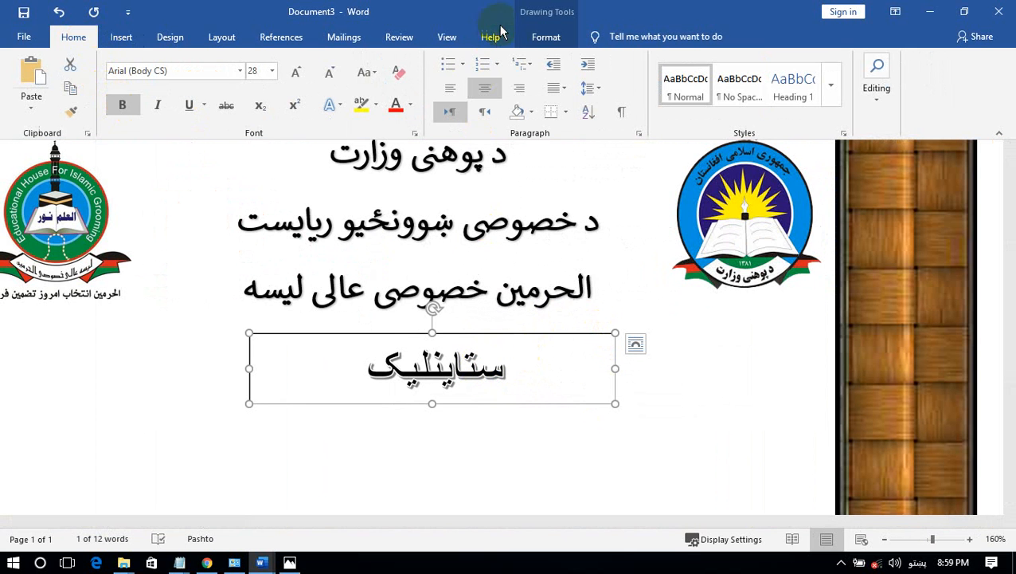
pyautogui.click(535, 37)
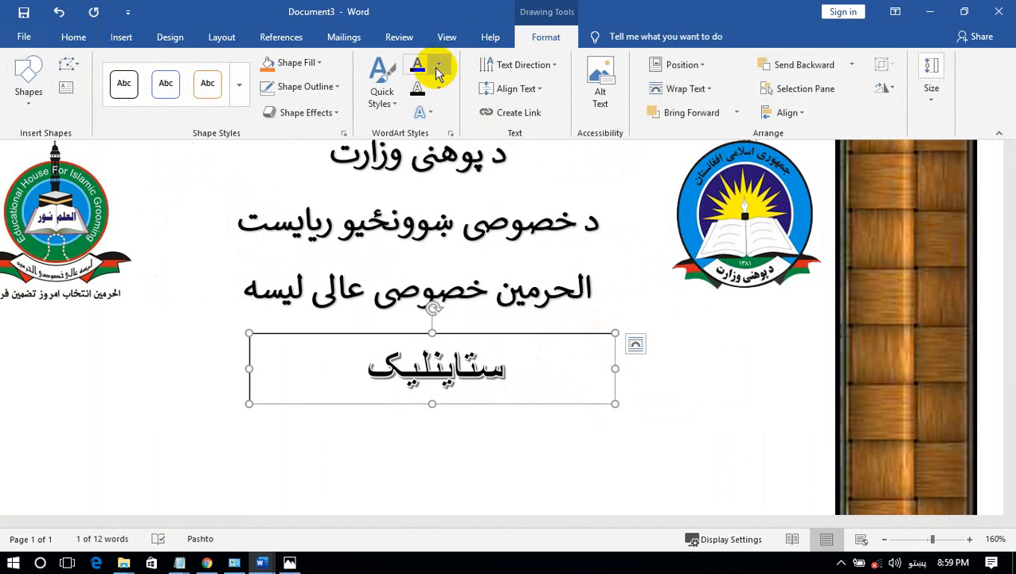
pyautogui.click(439, 67)
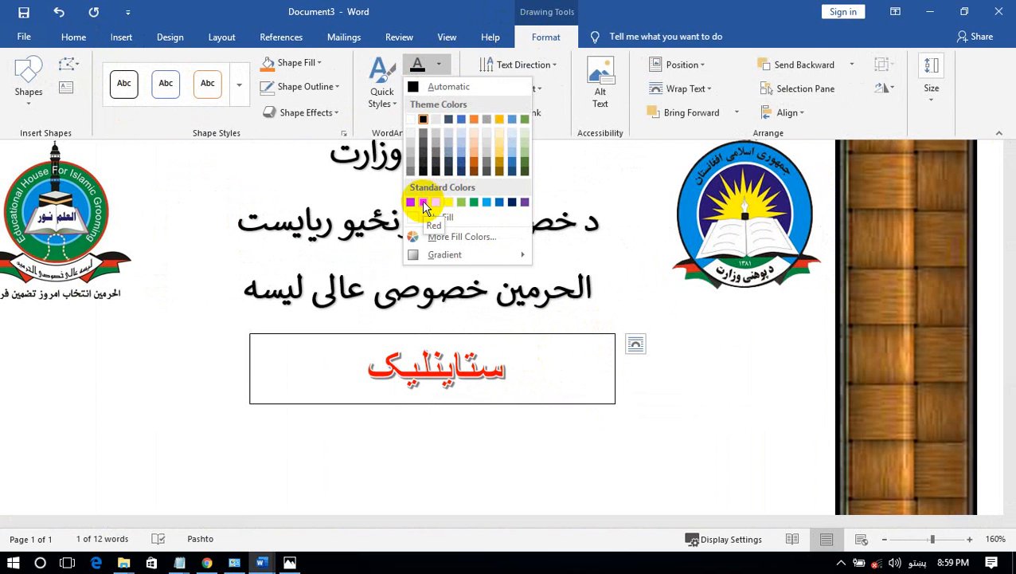
pyautogui.click(424, 204)
# Move the title text box slightly up toward the heading and set its shape outline to No Outline.
pyautogui.moveTo(572, 331); pyautogui.dragTo(569, 322)
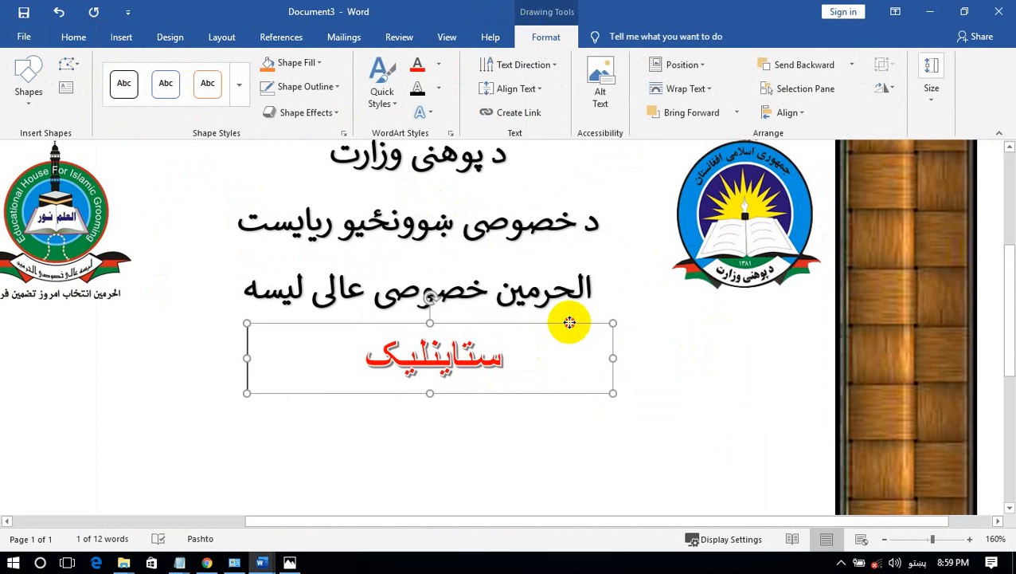
pyautogui.click(297, 86)
pyautogui.click(301, 223)
# Check the whole certificate page in the print preview, then return to the document.
pyautogui.scroll(-5, 601, 415)
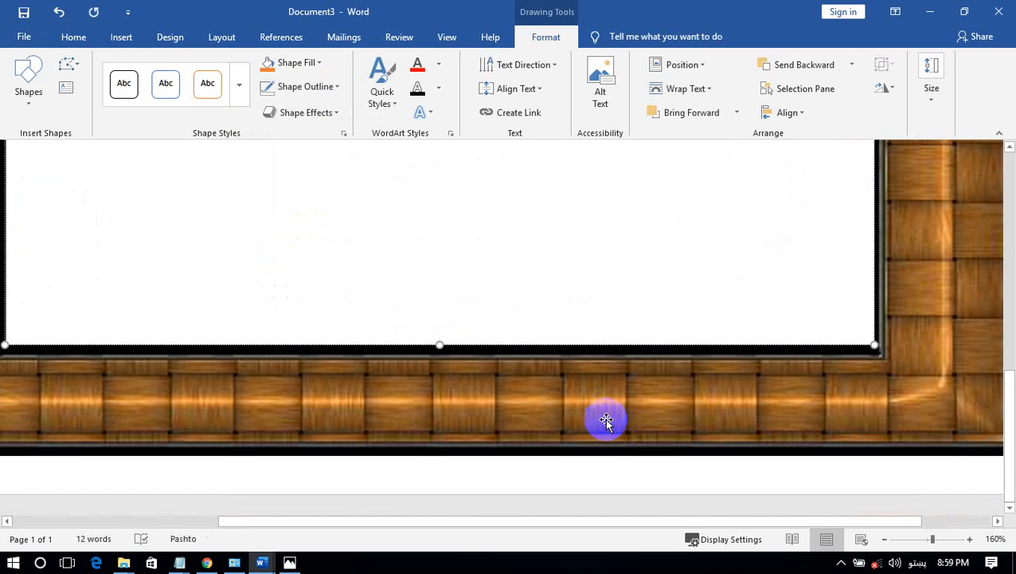
pyautogui.hotkey('ctrl', 'p')
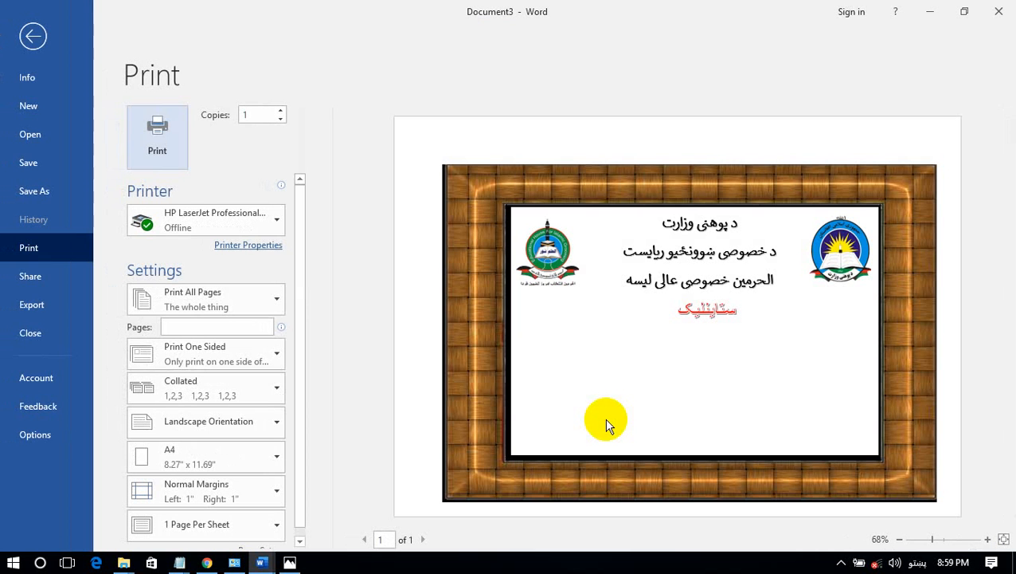
pyautogui.press('Escape')
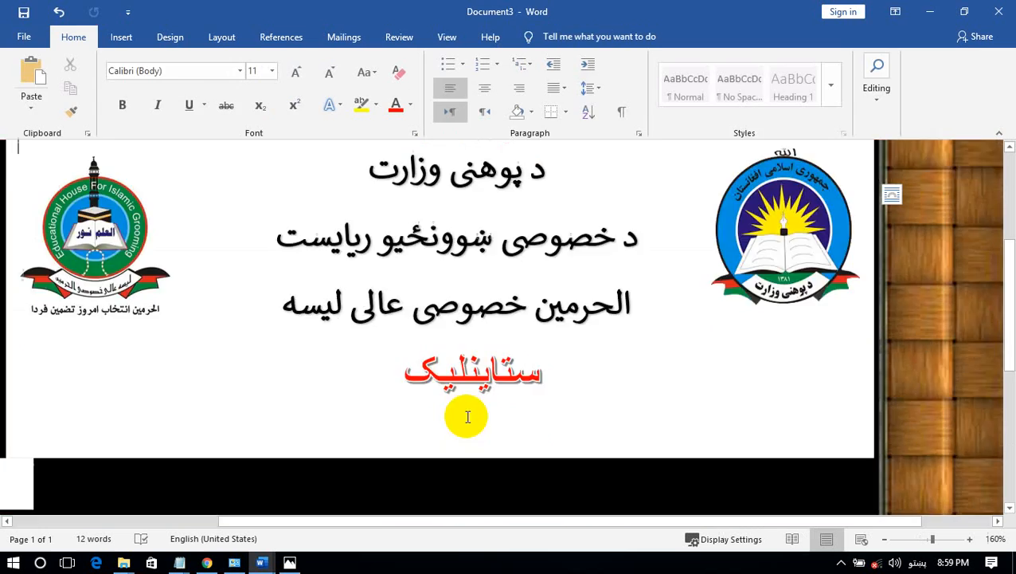
pyautogui.scroll(-3, 476, 387)
pyautogui.scroll(-4, 476, 387)
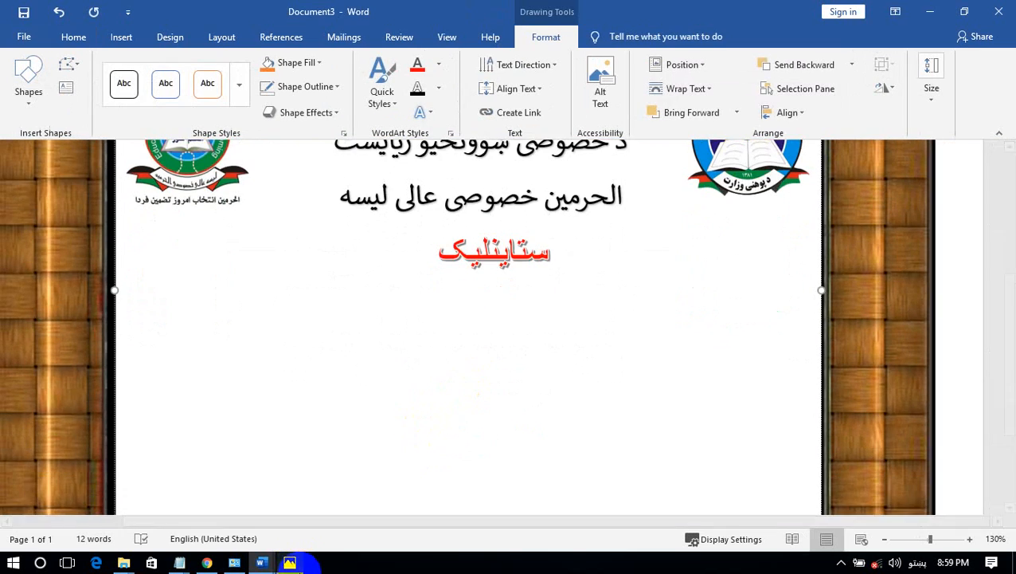
# Check the background emblem in the sample certificate image, then insert the "gov" picture from the Logos folder into the Word certificate.
pyautogui.hotkey('alt', 'Tab')
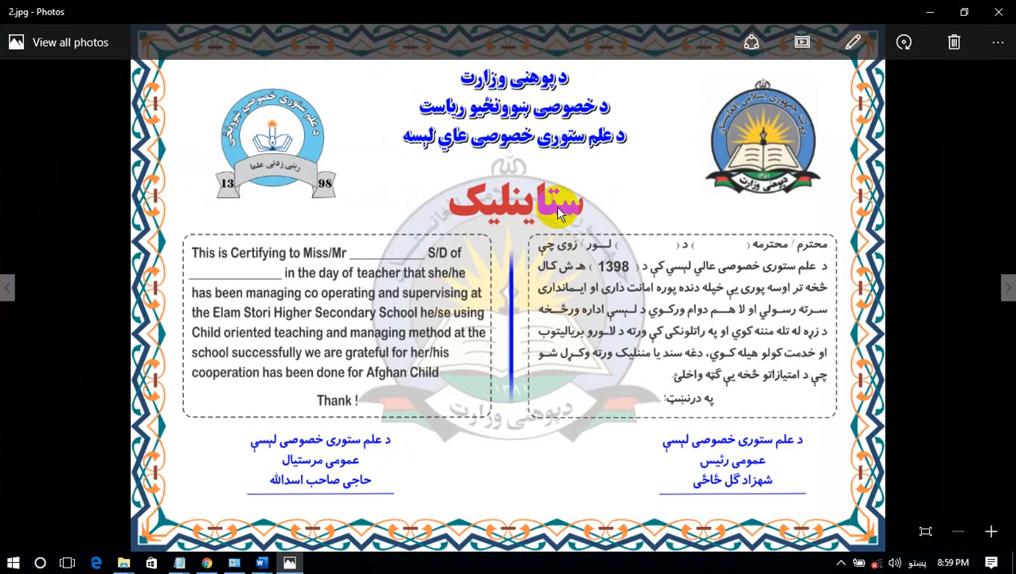
pyautogui.click(938, 11)
pyautogui.scroll(-1, 593, 298)
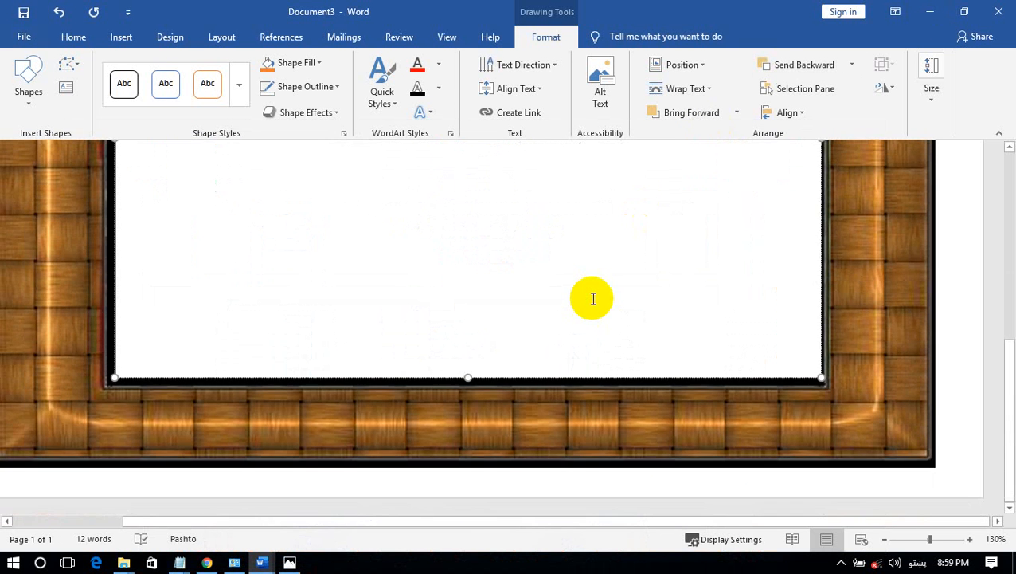
pyautogui.scroll(4, 592, 298)
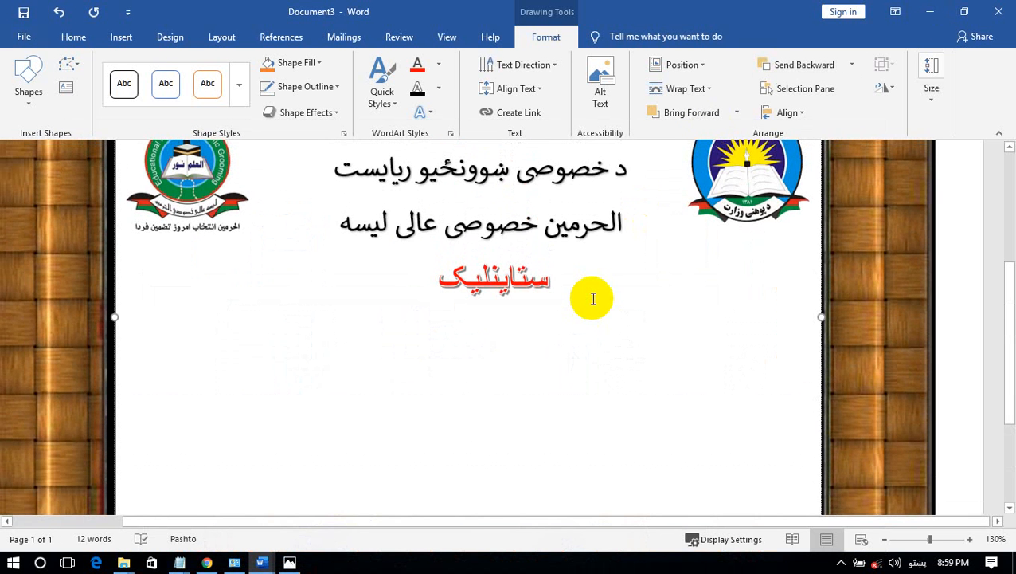
pyautogui.click(121, 36)
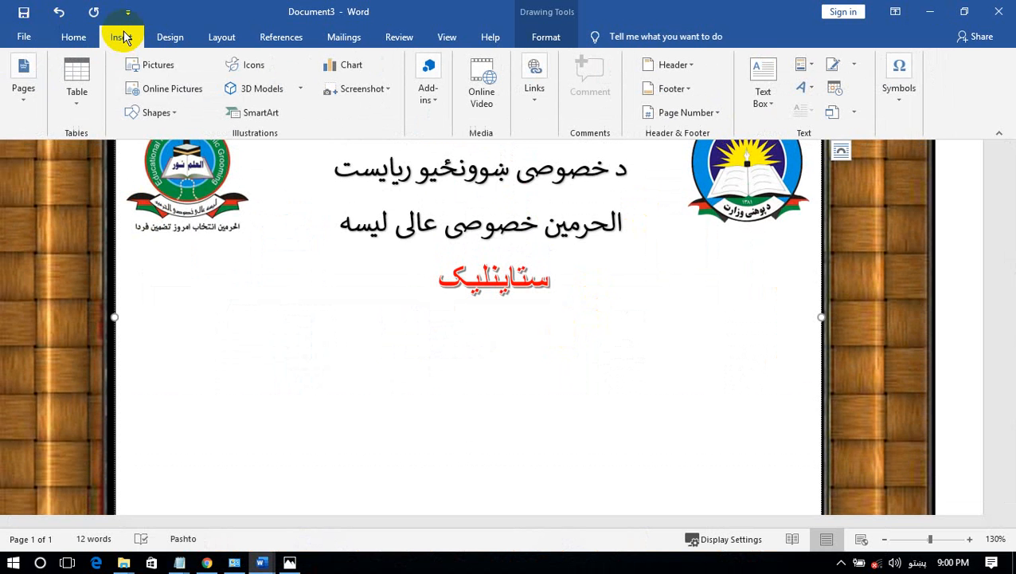
pyautogui.click(153, 67)
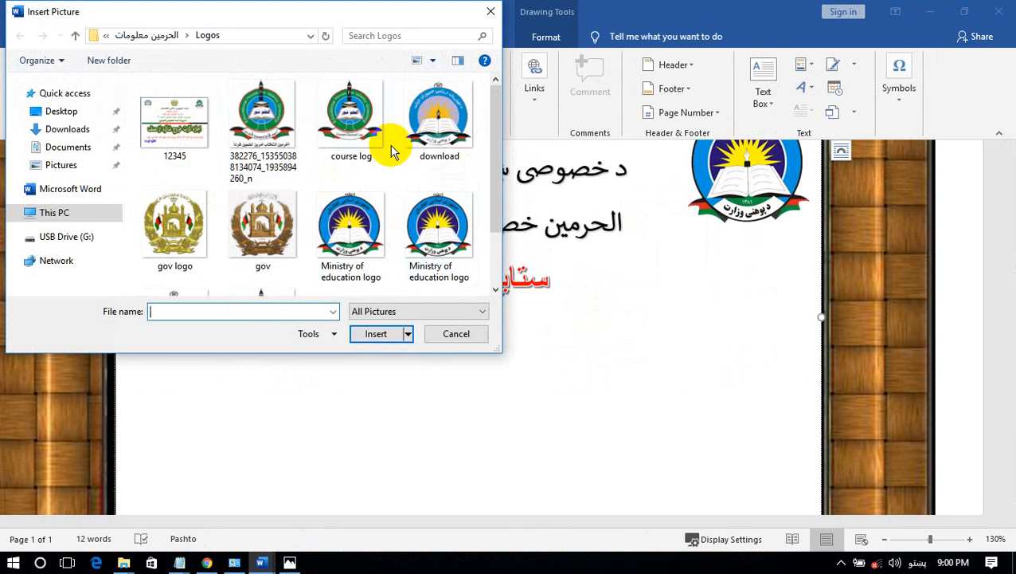
pyautogui.doubleClick(257, 219)
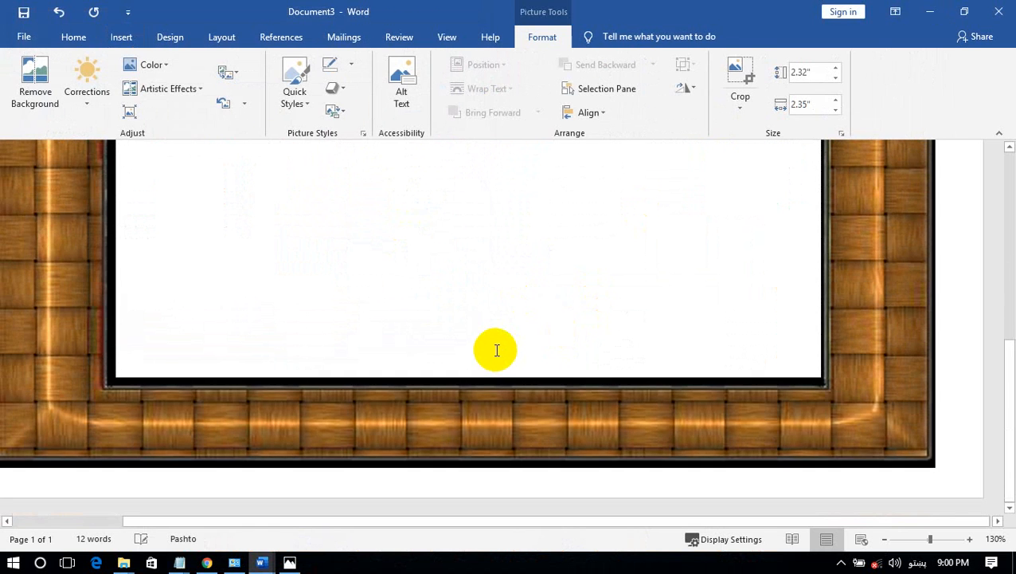
pyautogui.scroll(6, 492, 433)
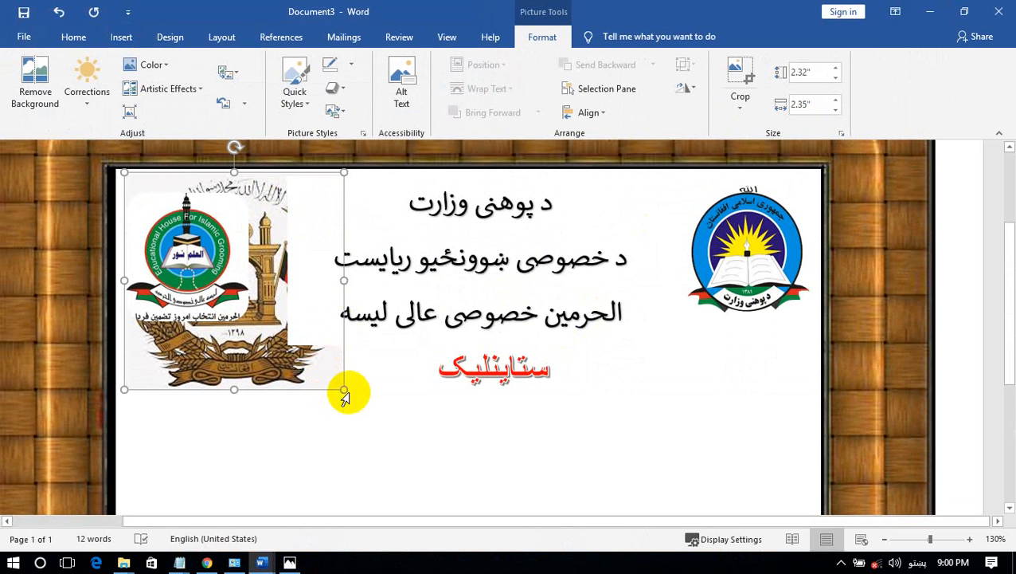
# Shrink the inserted "gov" picture behind the school logo to about 1.97" high by 1.99" wide.
pyautogui.click(307, 331)
pyautogui.click(325, 374)
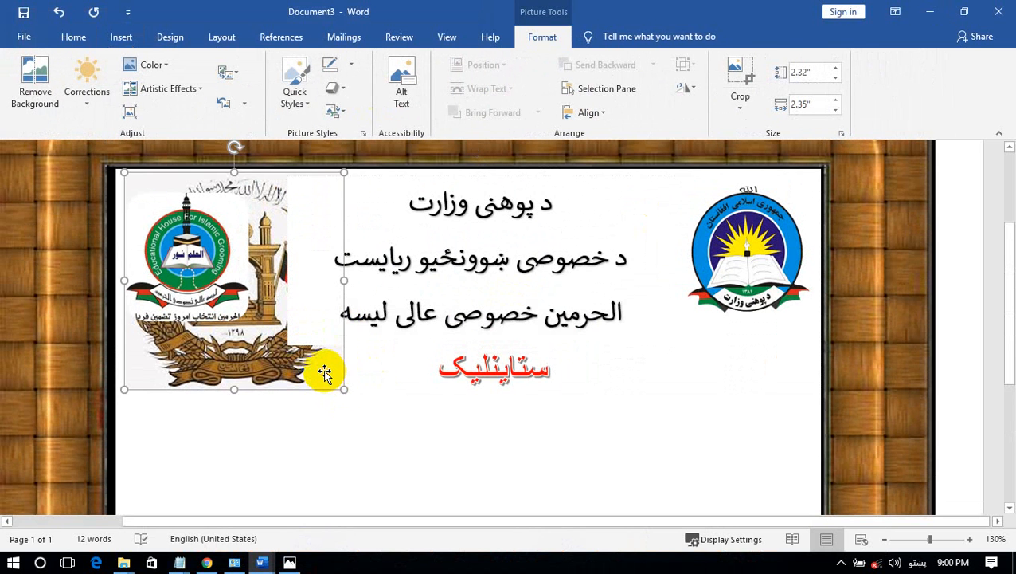
pyautogui.moveTo(325, 373)
pyautogui.mouseDown()
pyautogui.moveTo(386, 426)
pyautogui.moveTo(316, 372)
pyautogui.mouseUp()
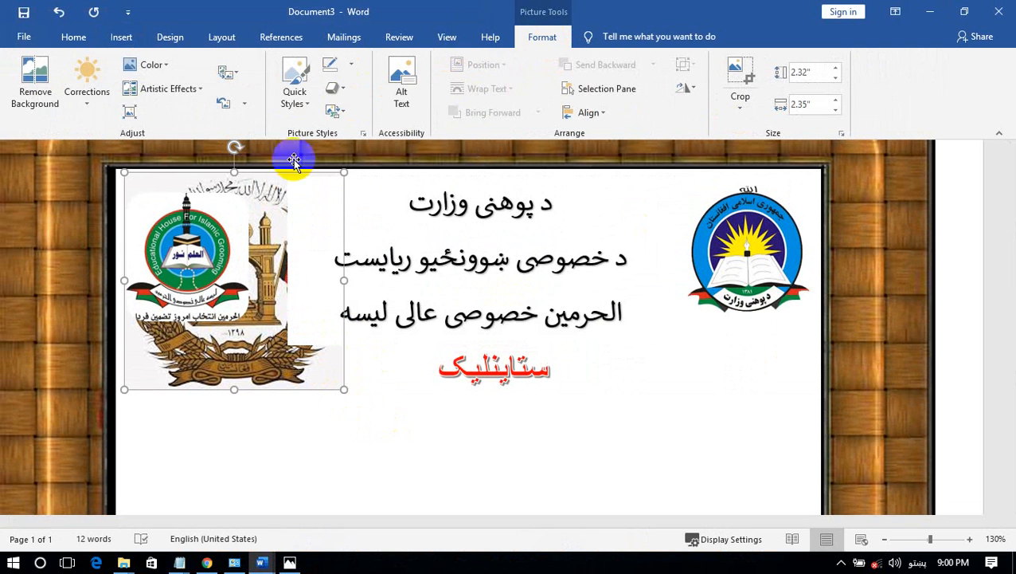
pyautogui.click(301, 321)
pyautogui.click(329, 222)
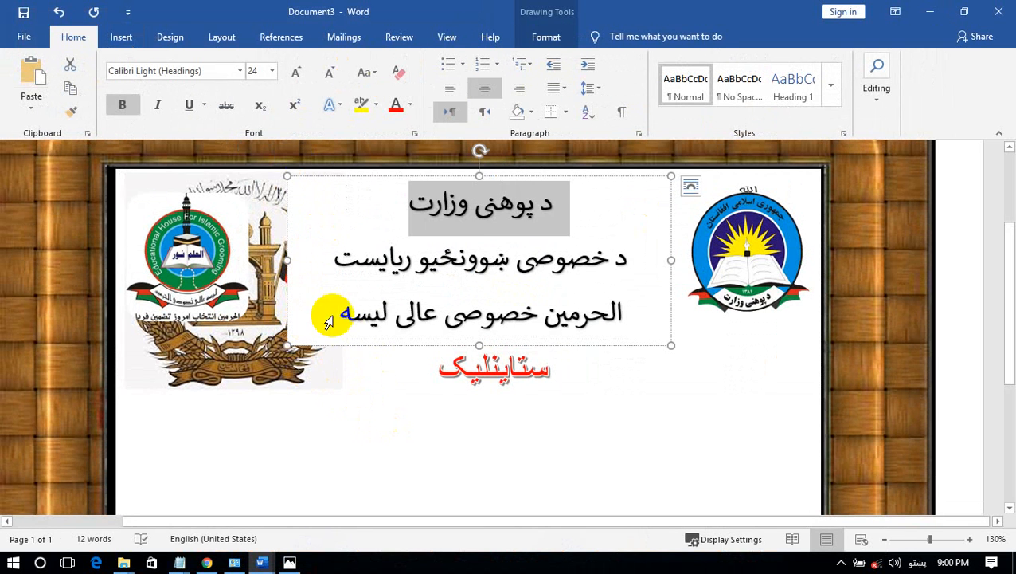
pyautogui.click(343, 372)
pyautogui.click(545, 39)
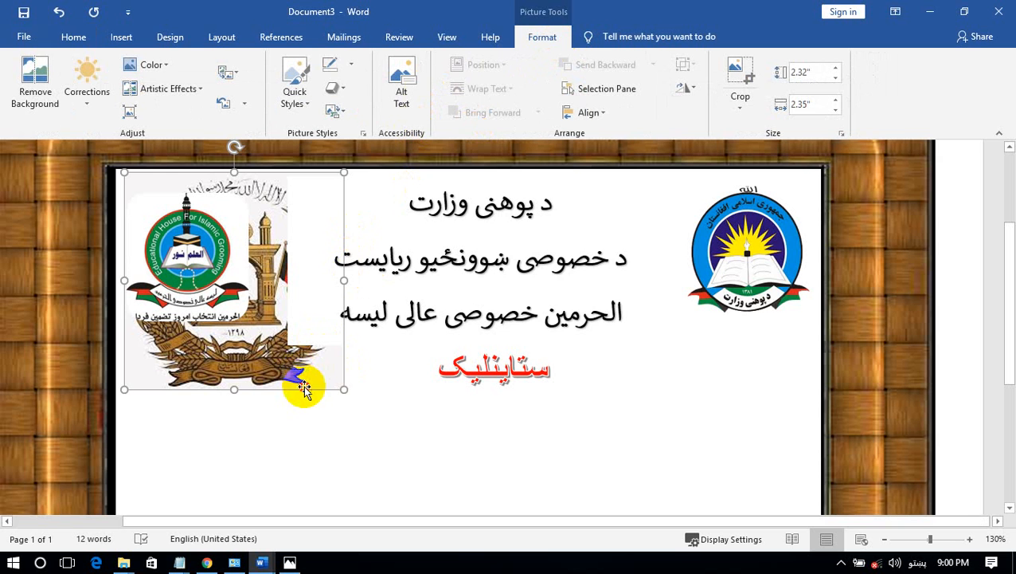
pyautogui.moveTo(341, 387); pyautogui.dragTo(294, 355)
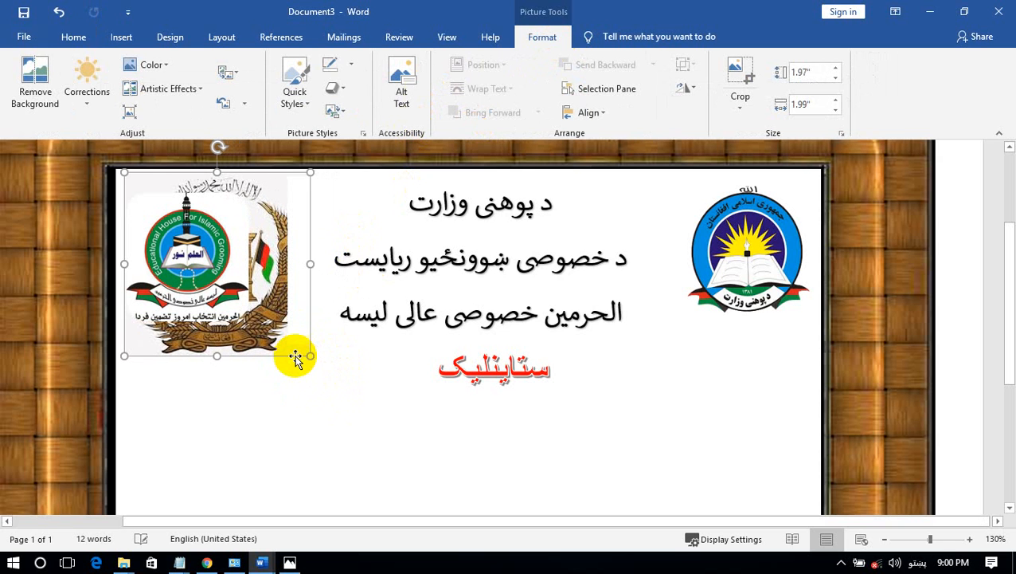
# Delete the "gov" picture that sits behind the school logo.
pyautogui.rightClick(295, 356)
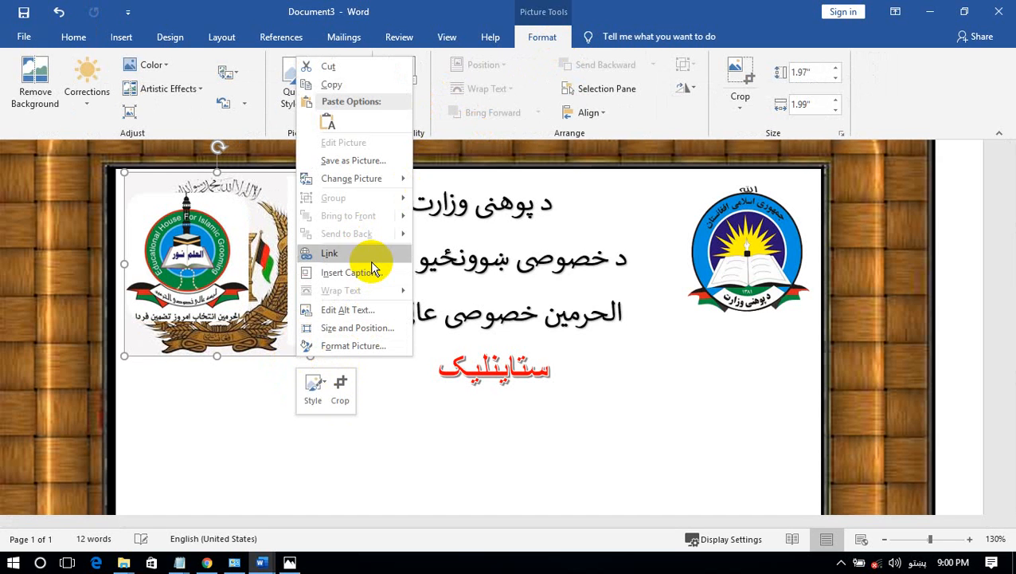
pyautogui.click(271, 353)
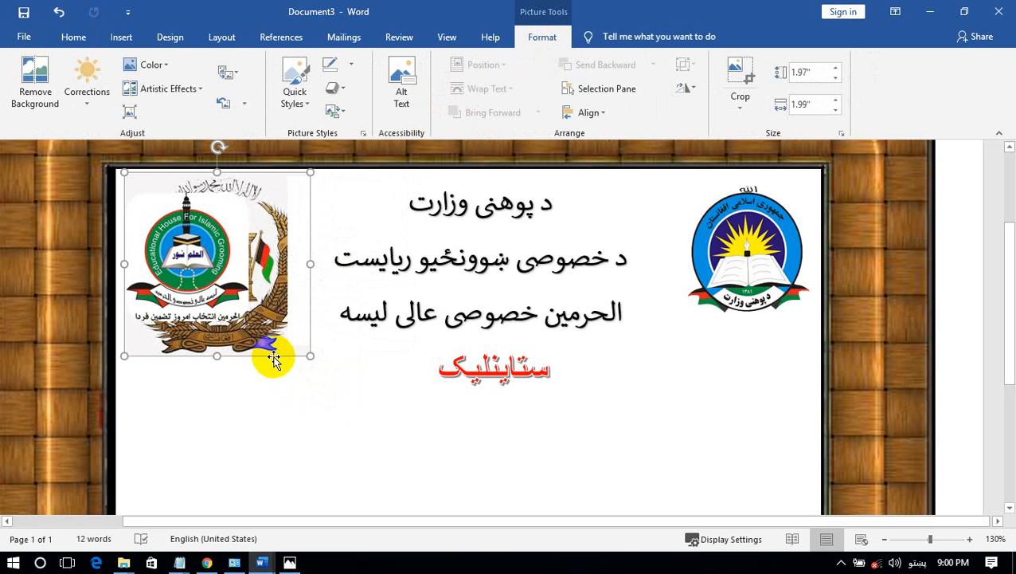
pyautogui.click(273, 360)
# Draw a rounded rectangle centered in the empty area below the red title.
pyautogui.scroll(-3, 397, 403)
pyautogui.click(122, 38)
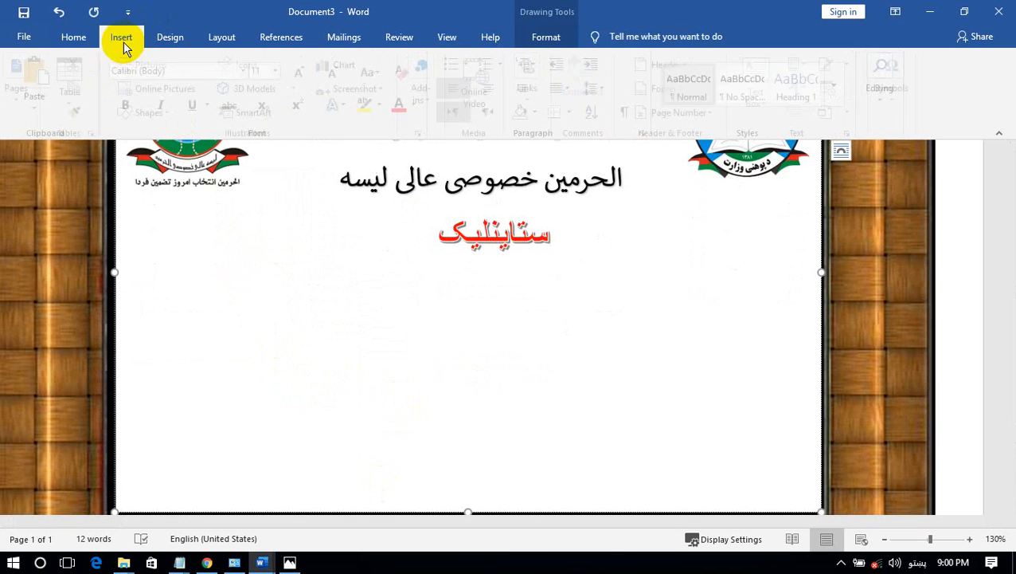
pyautogui.click(178, 110)
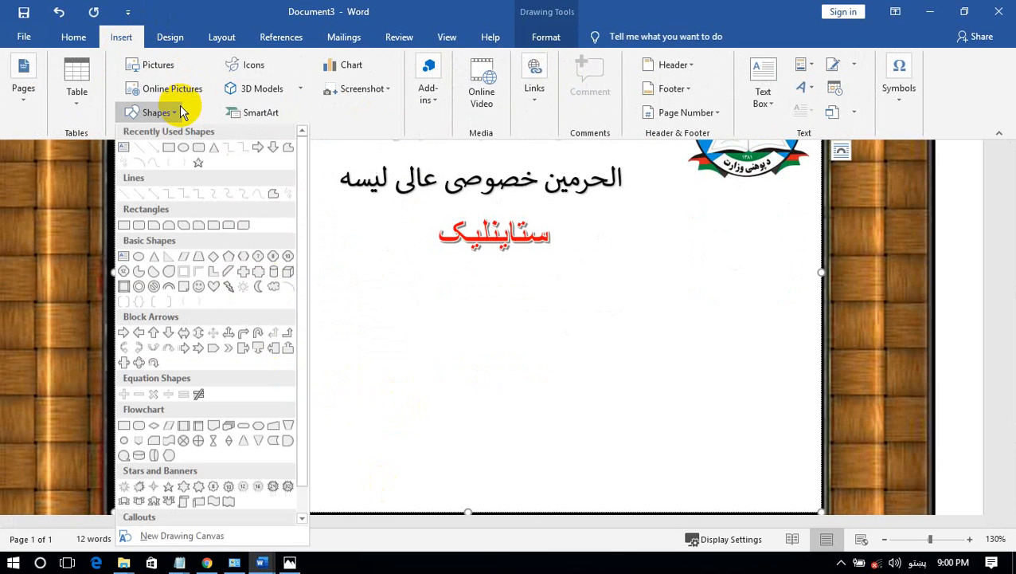
pyautogui.click(198, 157)
pyautogui.moveTo(386, 250); pyautogui.dragTo(609, 435)
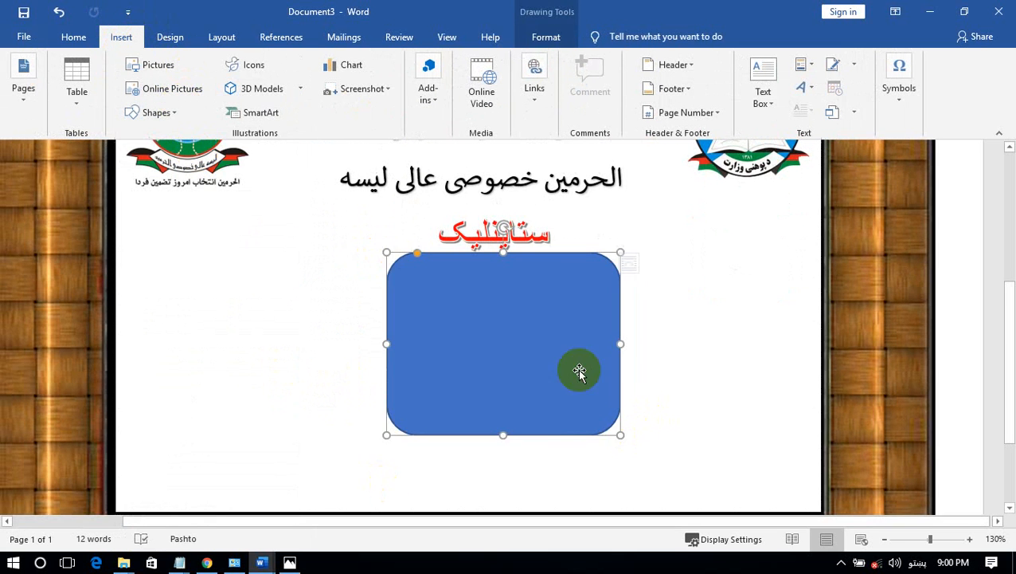
# Fill the rounded rectangle with the "gov logo" picture from the Logos folder.
pyautogui.click(307, 62)
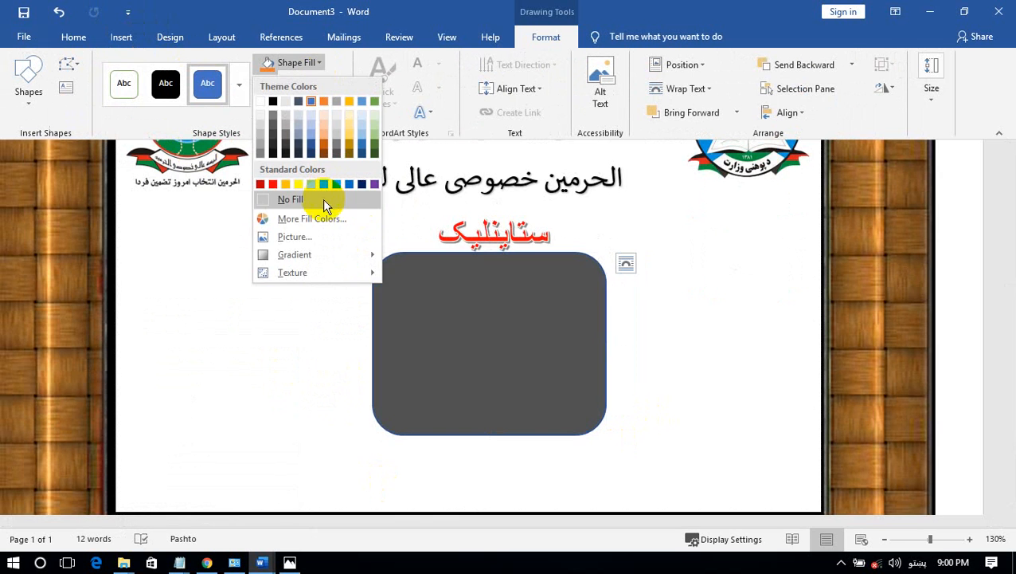
pyautogui.click(319, 235)
pyautogui.click(395, 257)
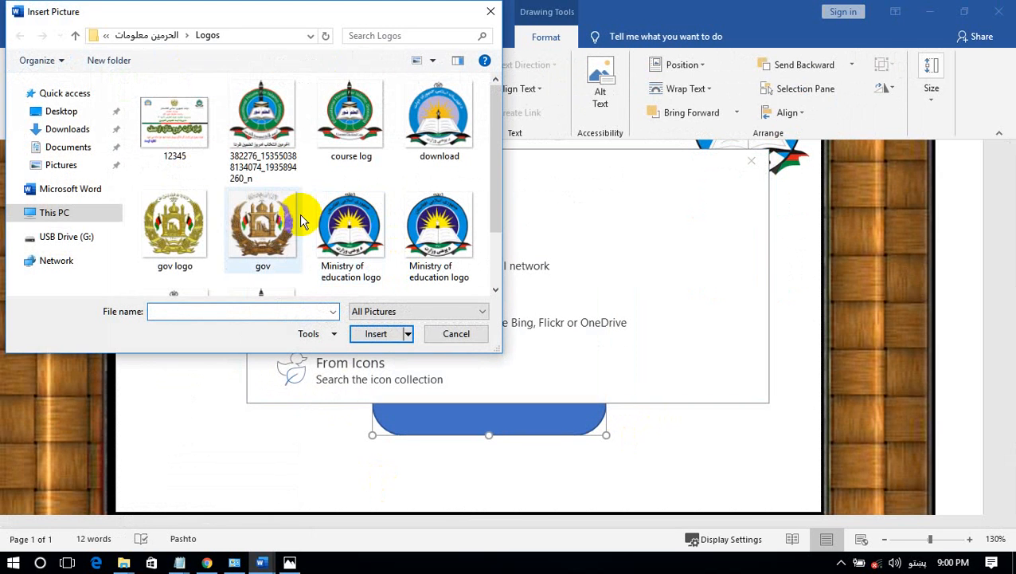
pyautogui.click(214, 230)
pyautogui.doubleClick(213, 230)
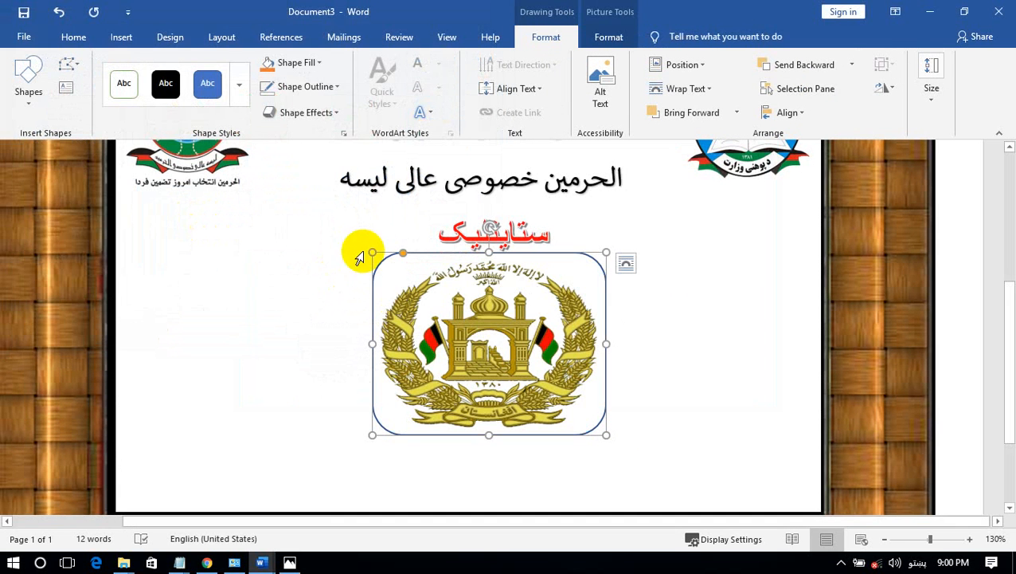
# Enlarge the emblem shape to about 4.24" high by 4.51" wide and move it slightly down, centered between the two logos.
pyautogui.moveTo(374, 252); pyautogui.dragTo(322, 136)
pyautogui.scroll(1, 516, 265)
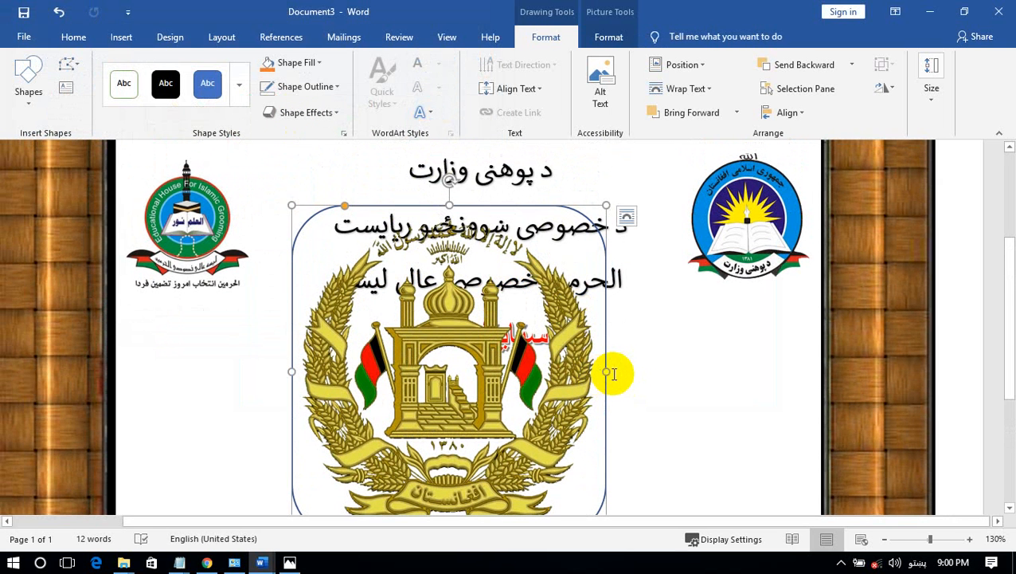
pyautogui.moveTo(605, 372); pyautogui.dragTo(669, 371)
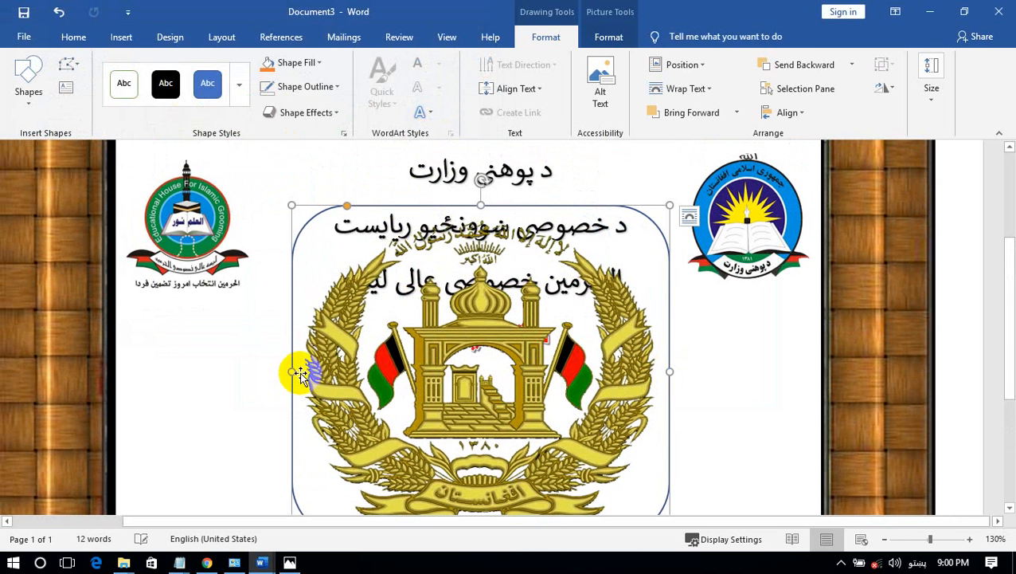
pyautogui.moveTo(294, 372); pyautogui.dragTo(249, 371)
pyautogui.scroll(3, 478, 334)
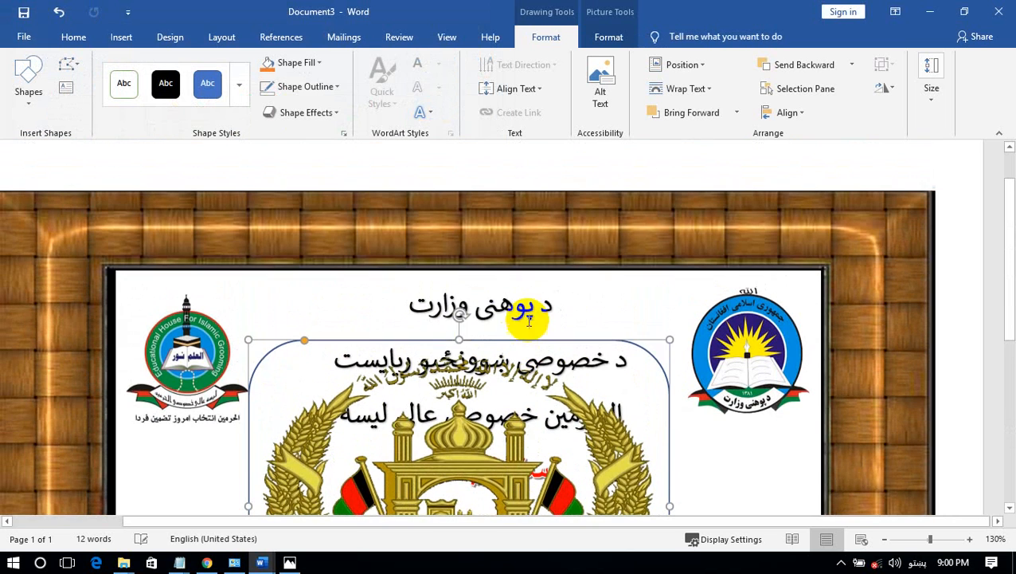
pyautogui.moveTo(461, 340); pyautogui.dragTo(460, 271)
pyautogui.scroll(-2, 459, 277)
pyautogui.scroll(-3, 478, 319)
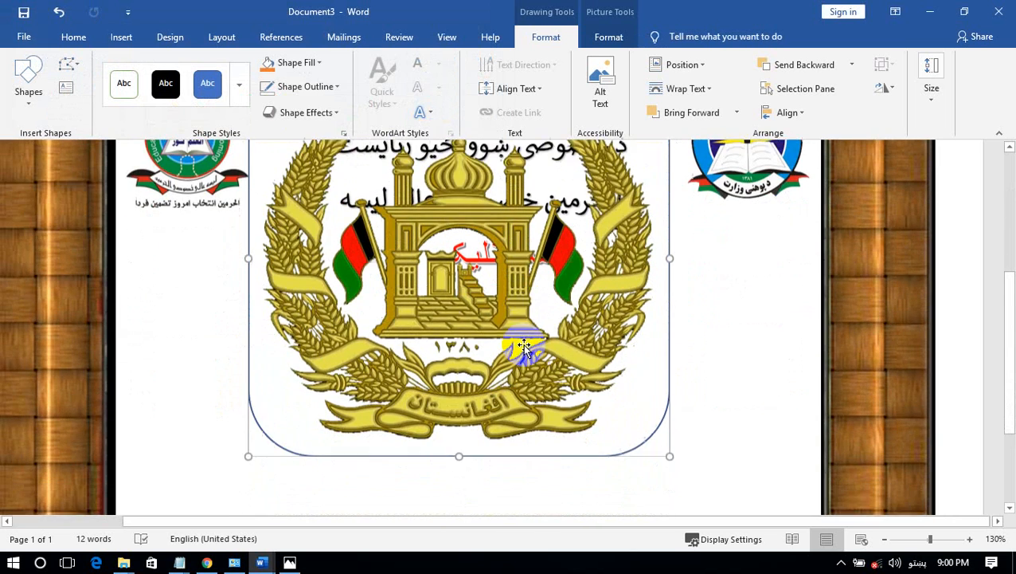
pyautogui.moveTo(515, 292); pyautogui.dragTo(520, 341)
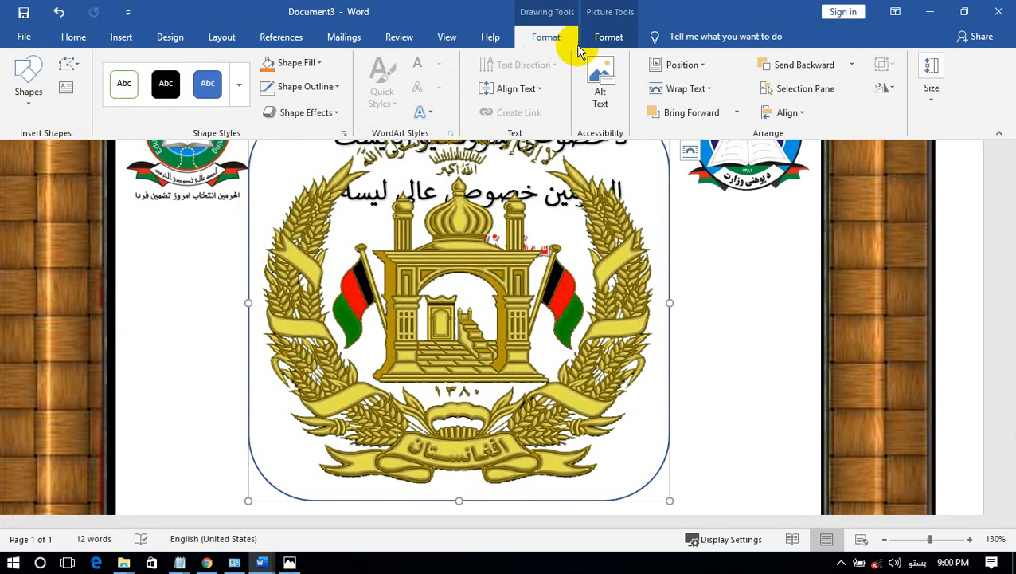
# Examine the emblem shape's text wrapping, rotation, size and position options.
pyautogui.click(601, 37)
pyautogui.click(538, 37)
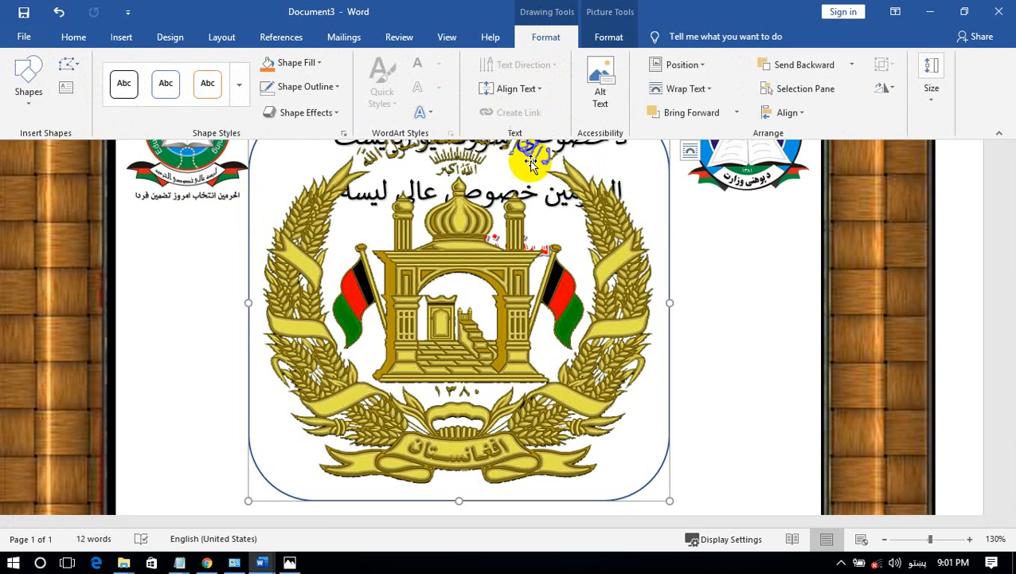
pyautogui.click(708, 90)
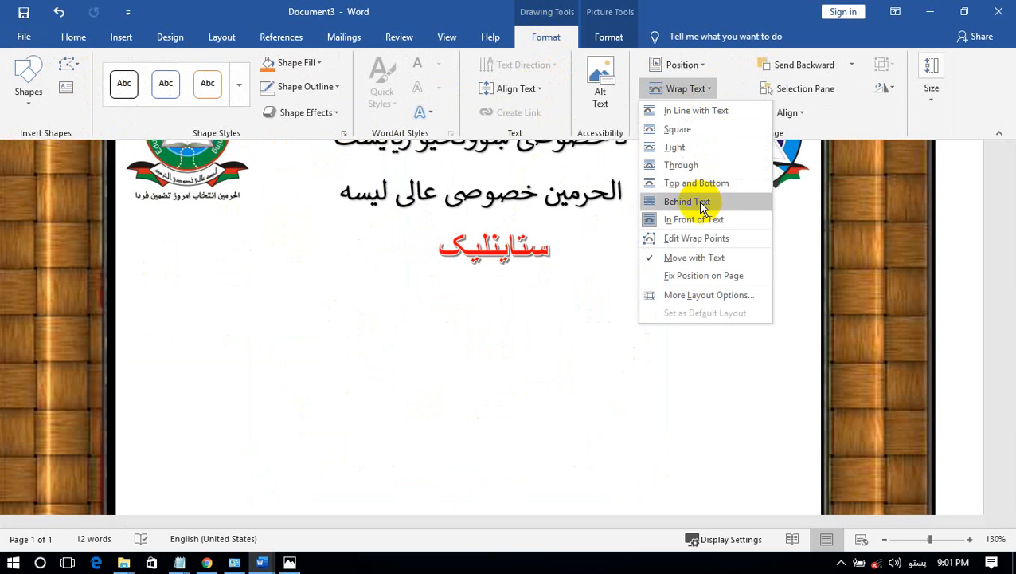
pyautogui.click(422, 334)
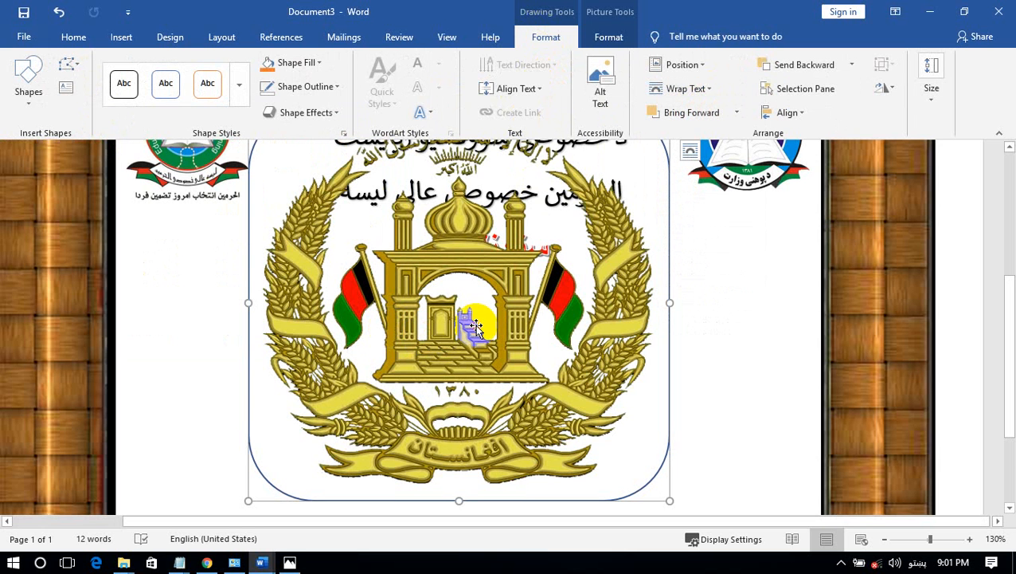
pyautogui.click(932, 89)
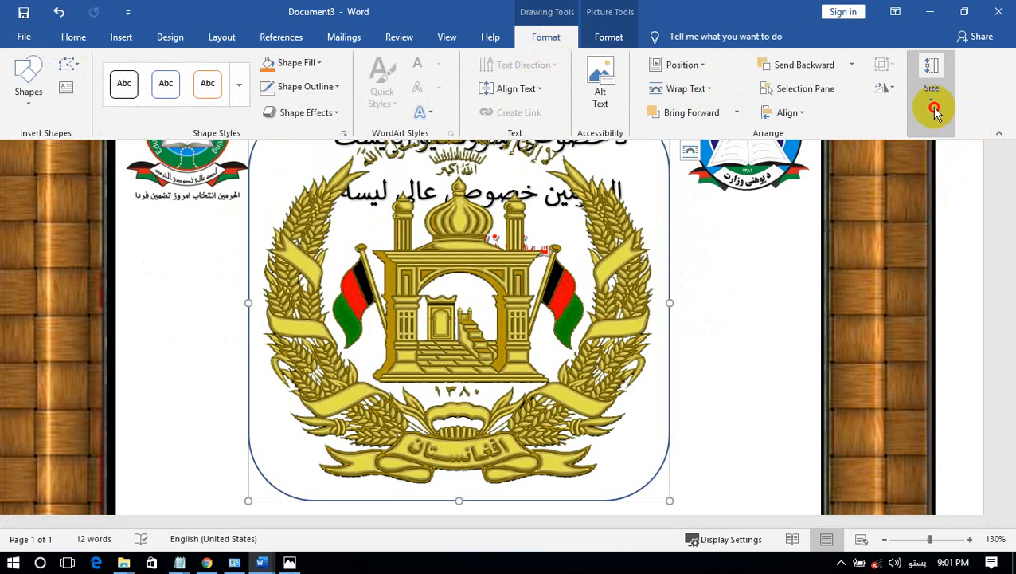
pyautogui.click(899, 86)
pyautogui.click(897, 88)
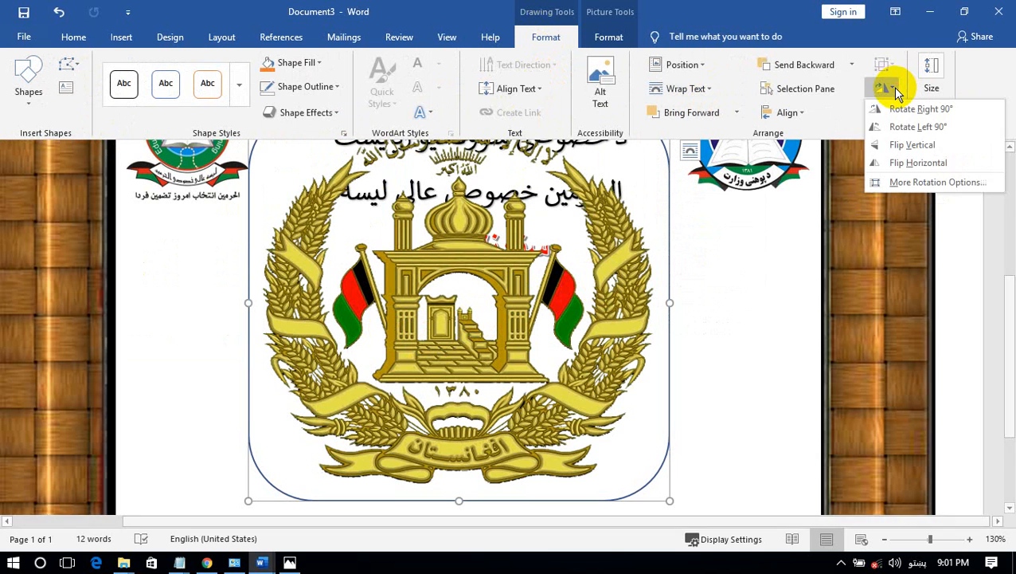
pyautogui.click(897, 70)
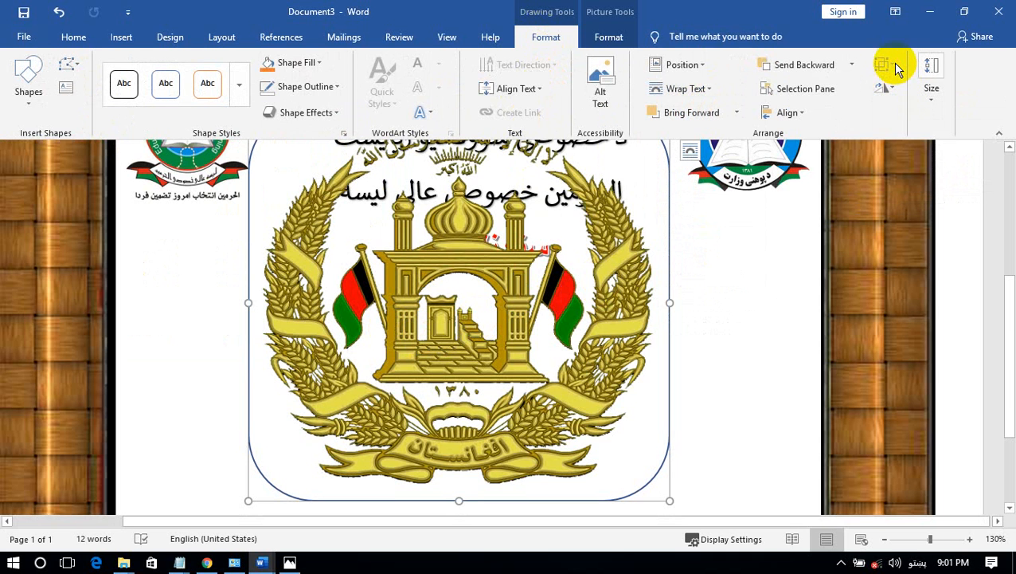
pyautogui.click(886, 88)
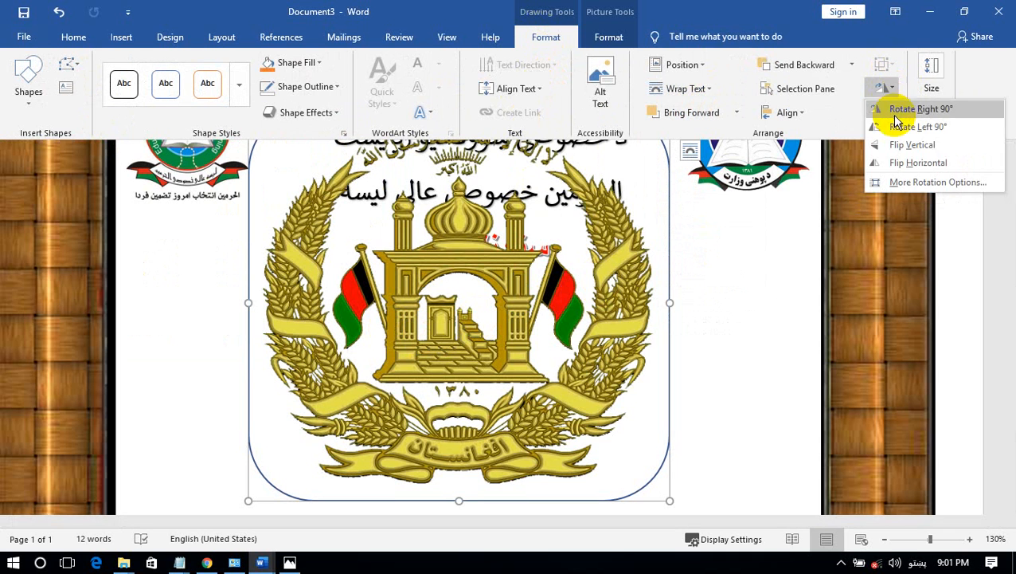
pyautogui.click(903, 188)
pyautogui.click(504, 314)
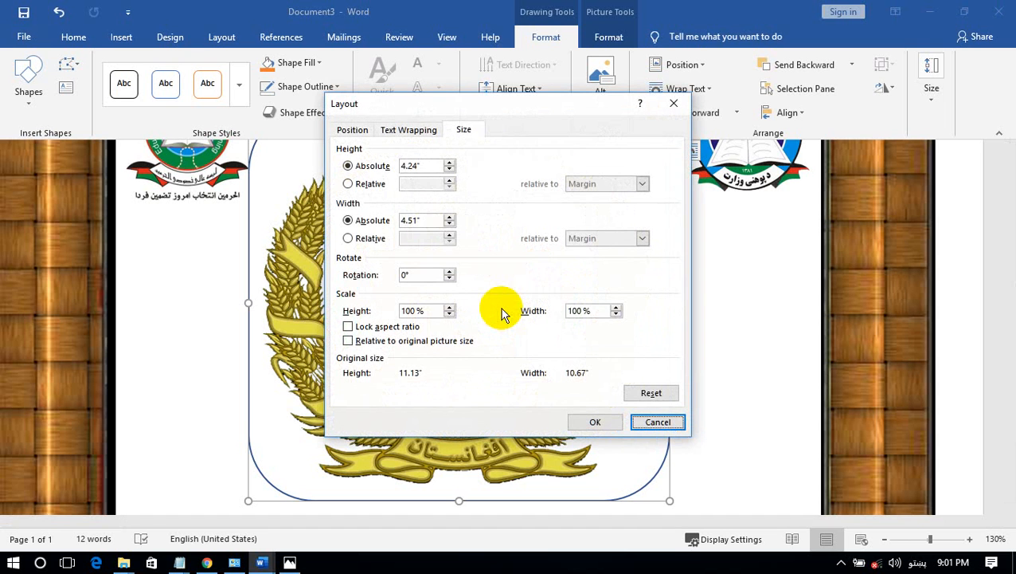
pyautogui.click(408, 130)
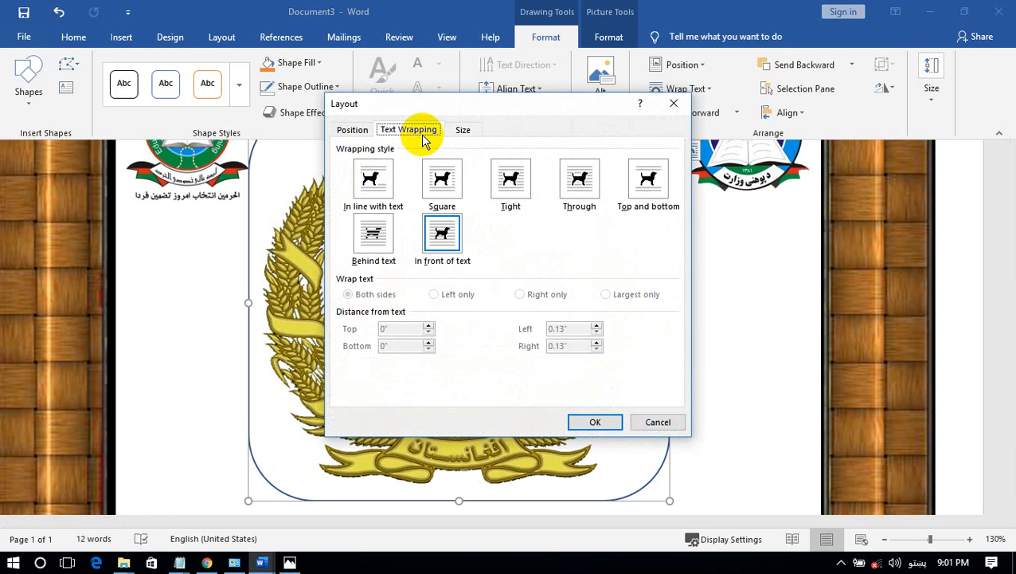
pyautogui.click(464, 130)
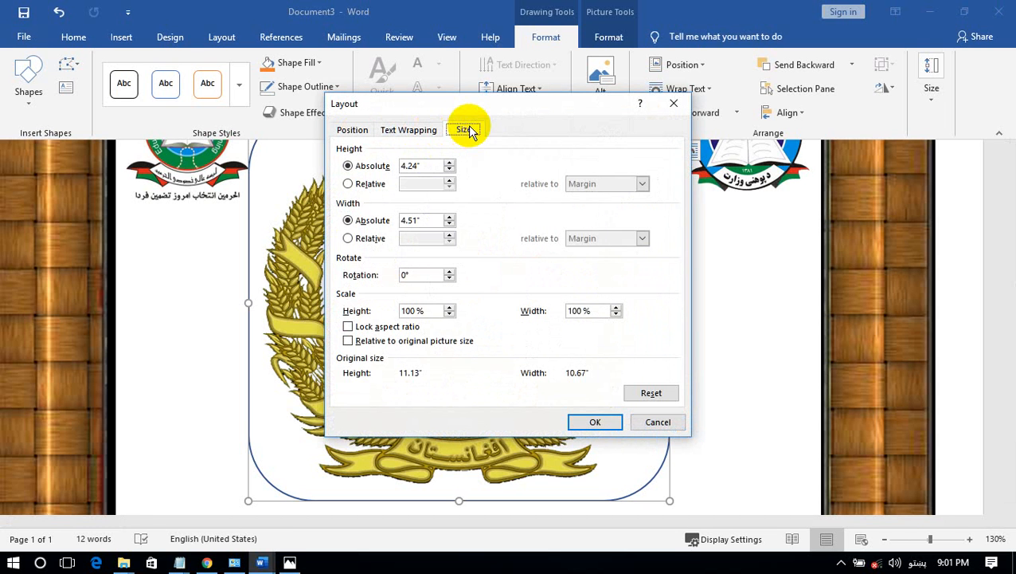
pyautogui.click(365, 132)
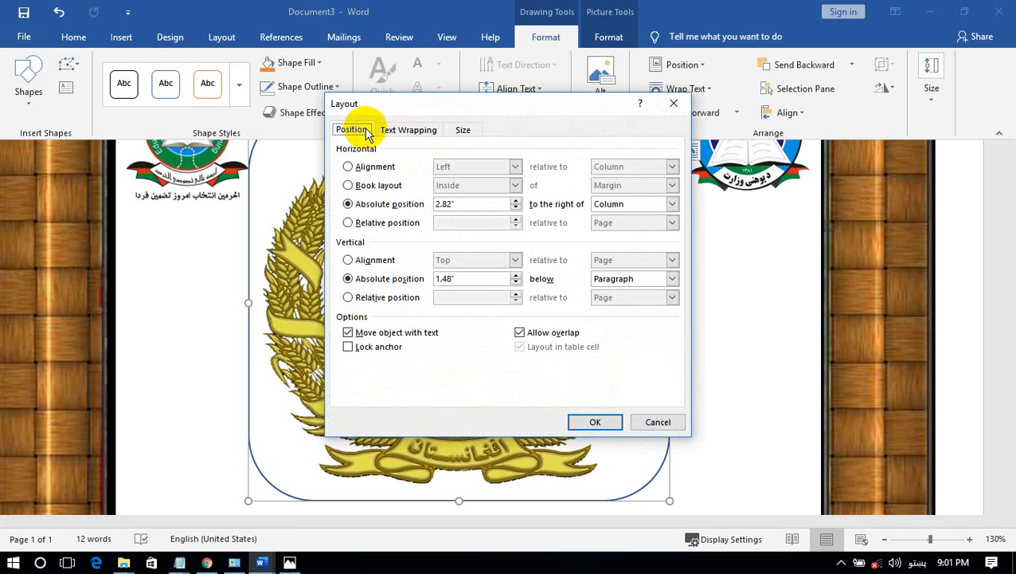
pyautogui.click(651, 416)
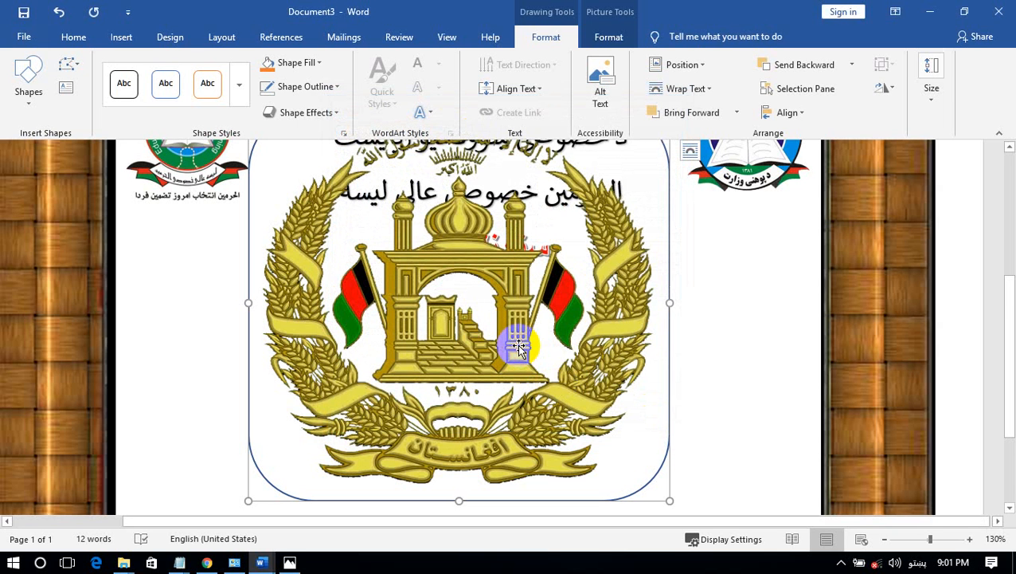
# Compare the emblem's placement with the faded background emblem in the sample certificate image, then return to the Word document.
pyautogui.scroll(3, 414, 231)
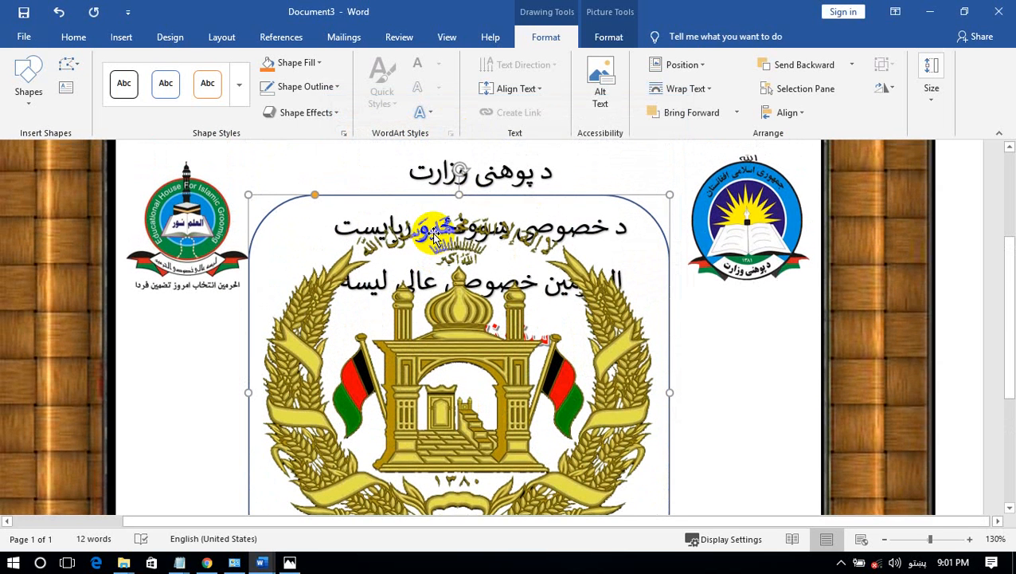
pyautogui.click(290, 562)
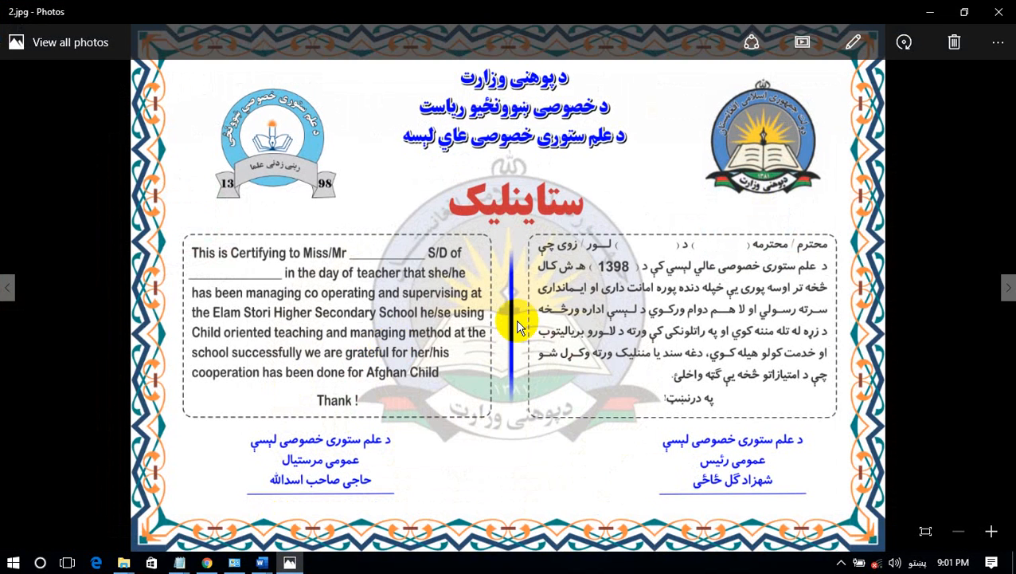
pyautogui.click(994, 37)
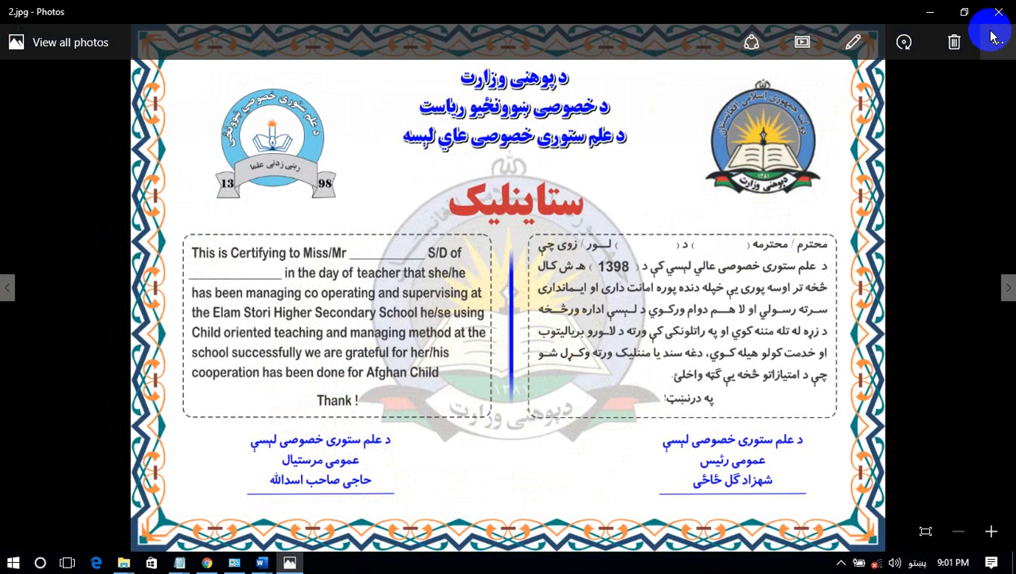
pyautogui.click(932, 14)
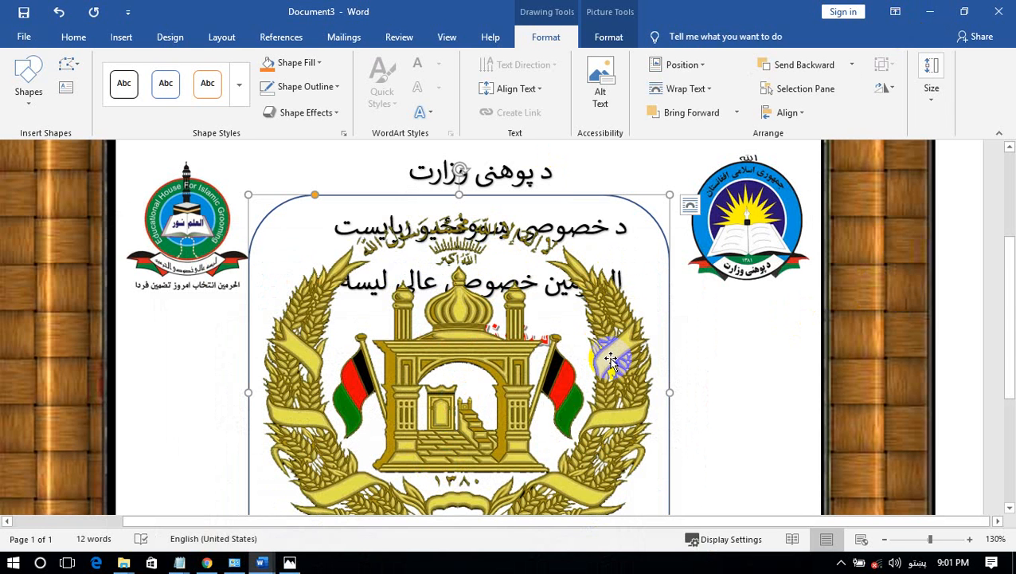
# Replace the emblem shape with a picture watermark using gov logo.png from the Logos folder, with Auto scale and Washout.
pyautogui.click(170, 37)
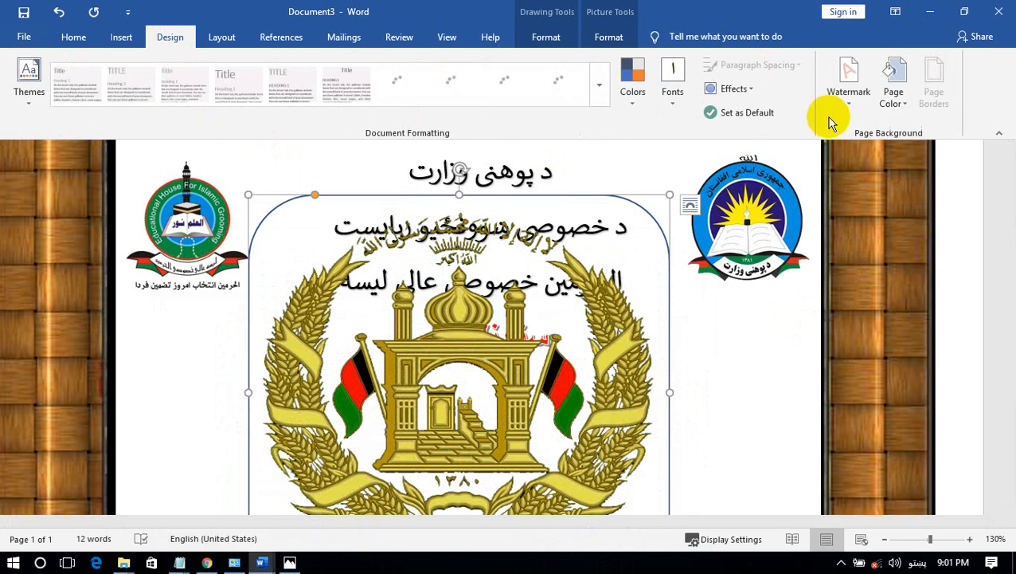
pyautogui.press('Delete')
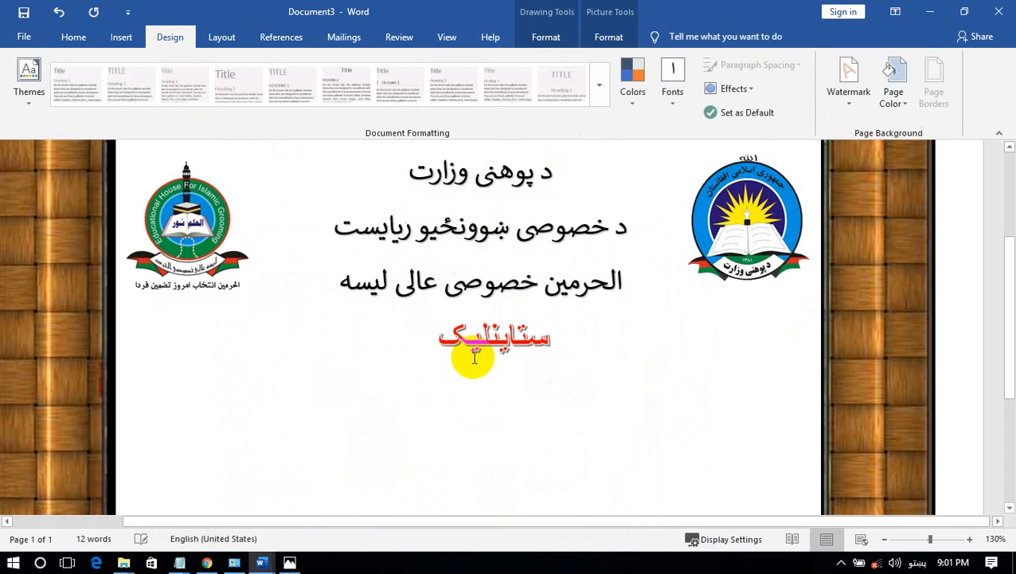
pyautogui.click(850, 100)
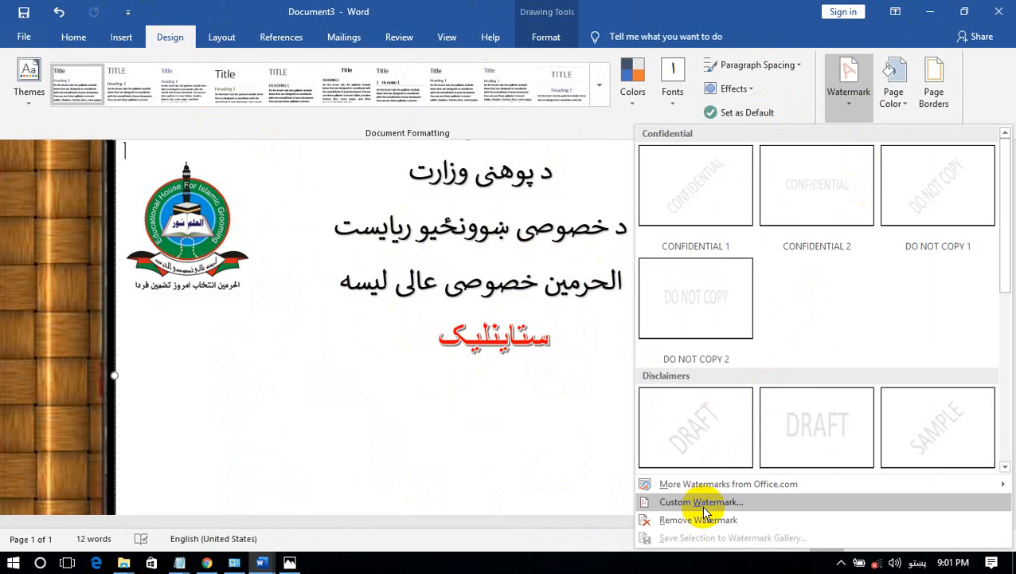
pyautogui.click(643, 520)
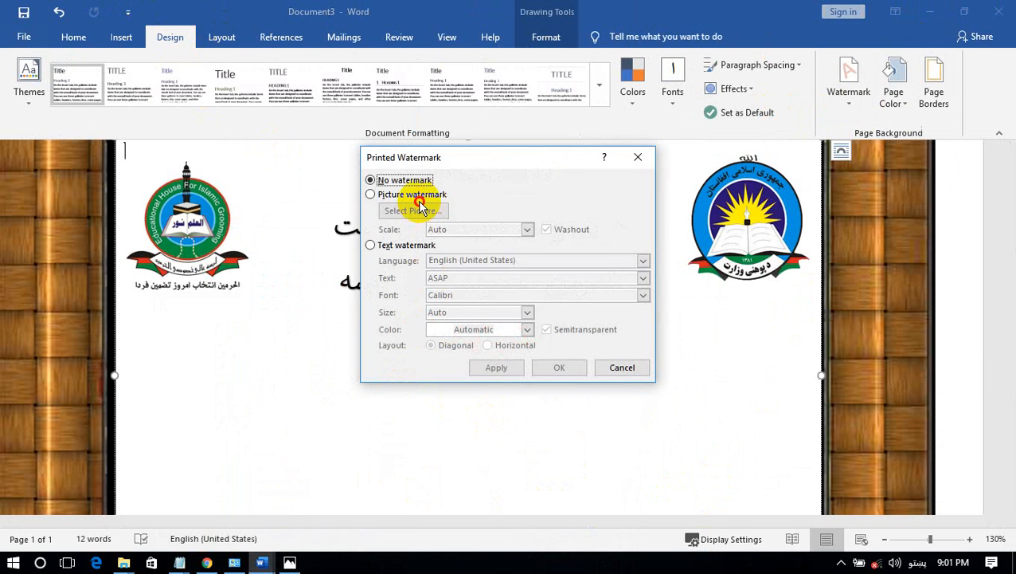
pyautogui.click(422, 200)
pyautogui.click(431, 209)
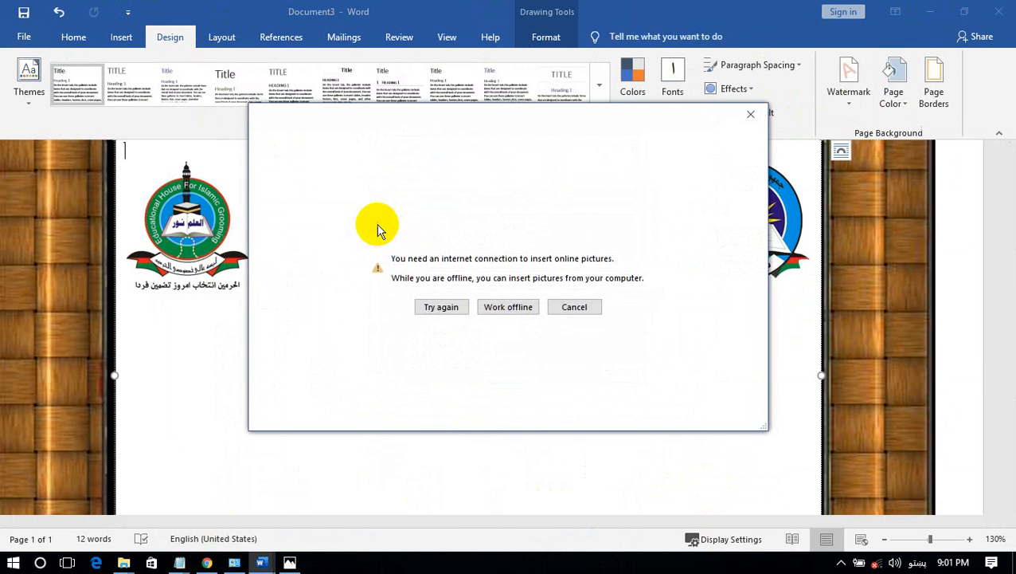
pyautogui.click(522, 306)
pyautogui.doubleClick(534, 383)
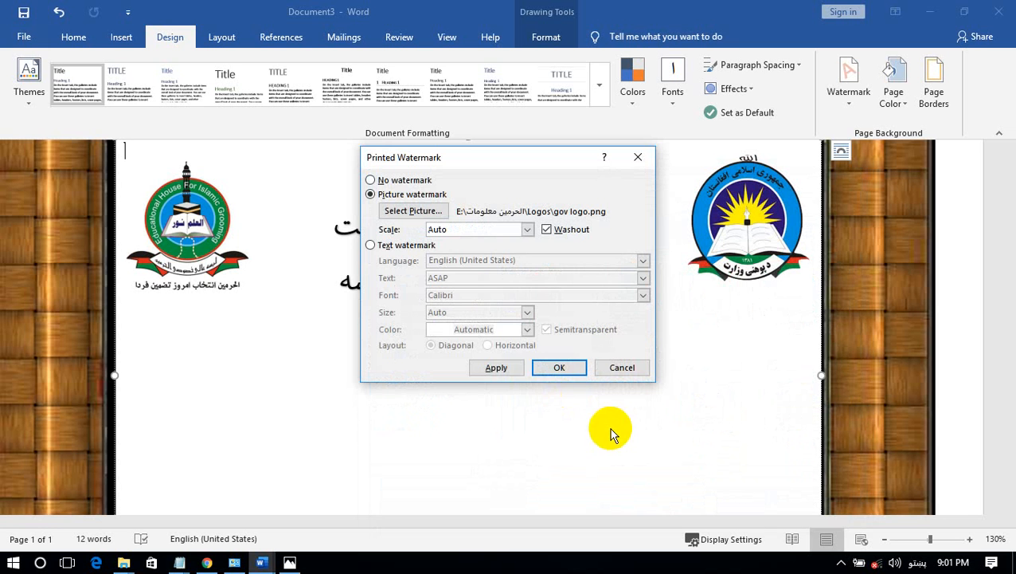
pyautogui.click(514, 378)
pyautogui.click(569, 371)
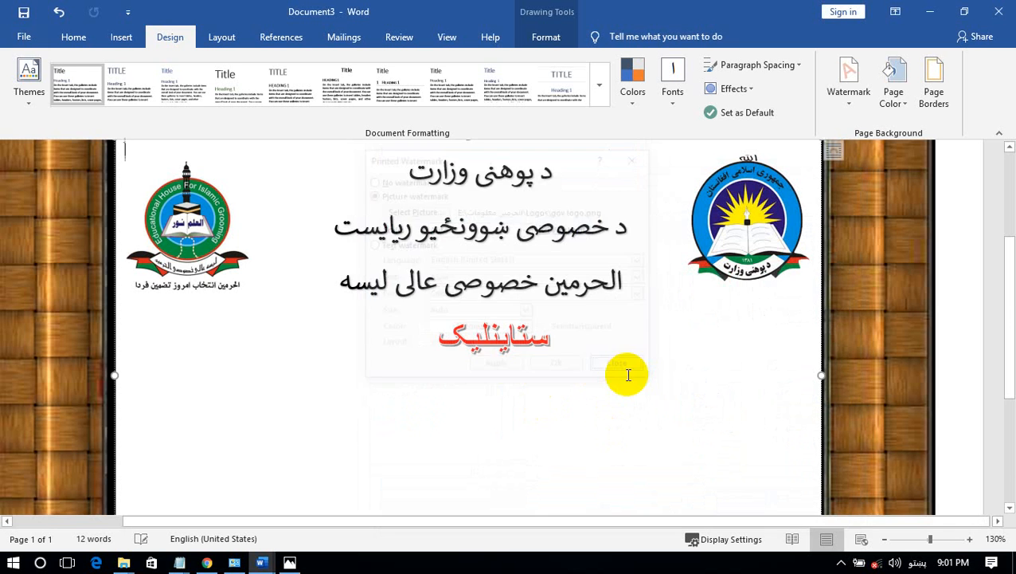
# Delete all page content to check the watermark behind it, and undo the deletion.
pyautogui.scroll(-1, 628, 431)
pyautogui.scroll(-3, 629, 431)
pyautogui.scroll(7, 642, 411)
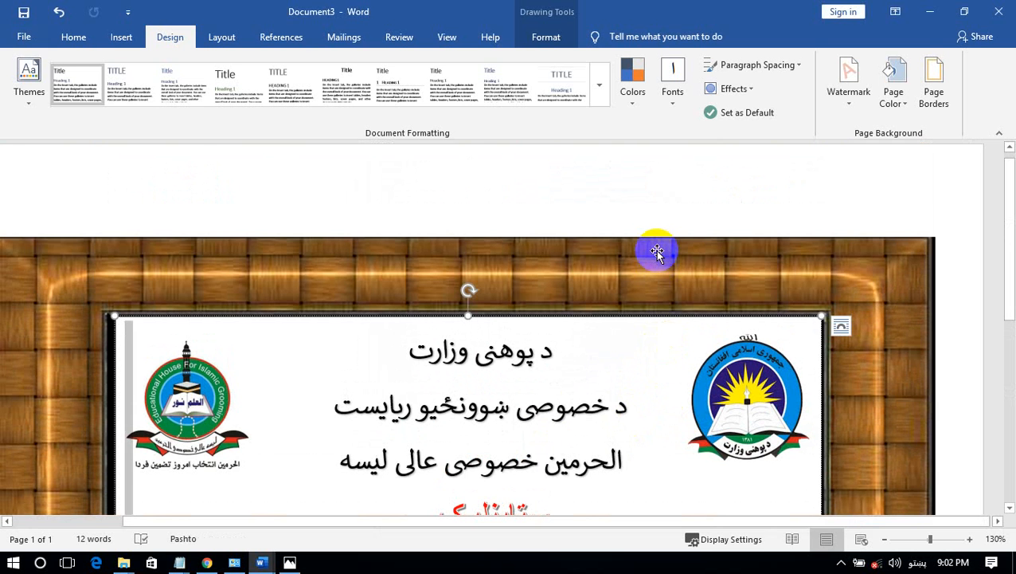
pyautogui.hotkey('ctrl', 'a')
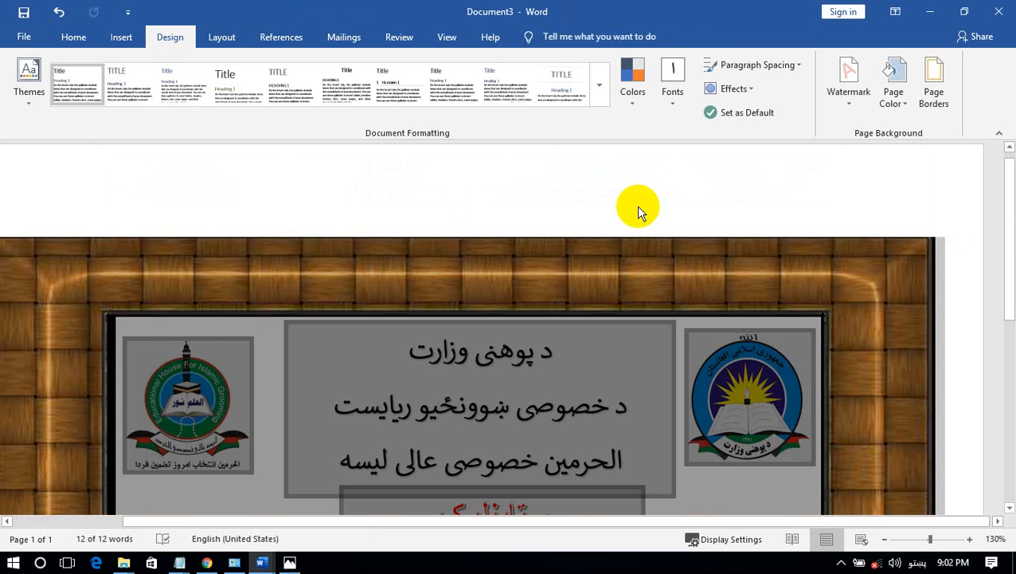
pyautogui.press('Delete')
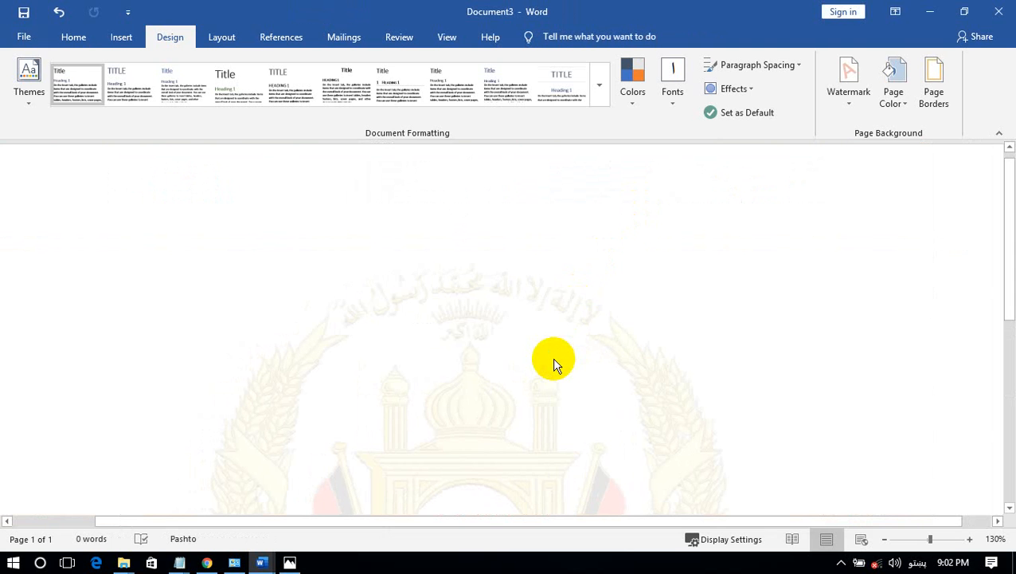
pyautogui.hotkey('ctrl', 'z')
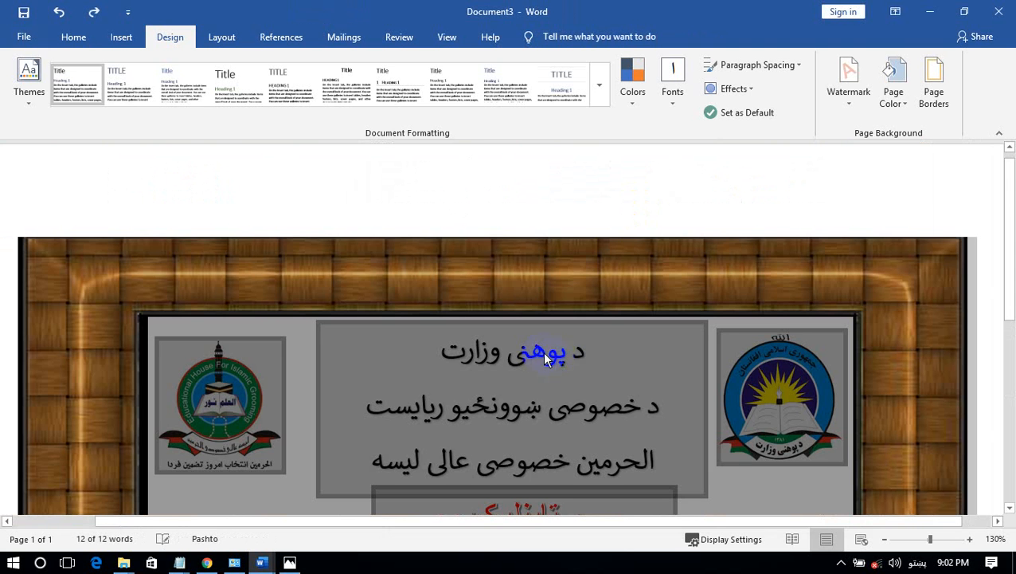
# Compare the area below the red title with the sample certificate image and return to the Word document.
pyautogui.scroll(-3, 584, 269)
pyautogui.click(830, 390)
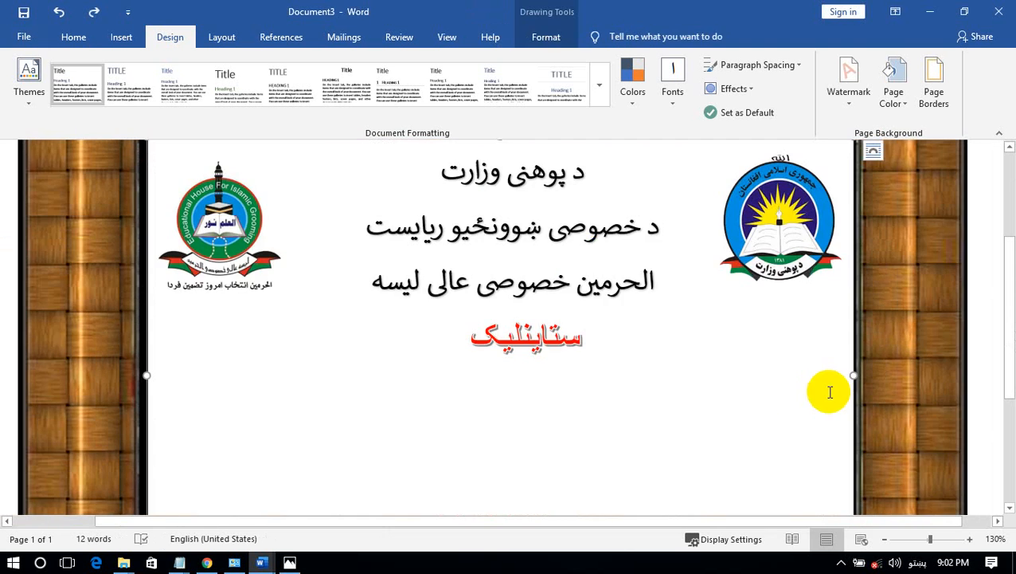
pyautogui.scroll(-2, 661, 389)
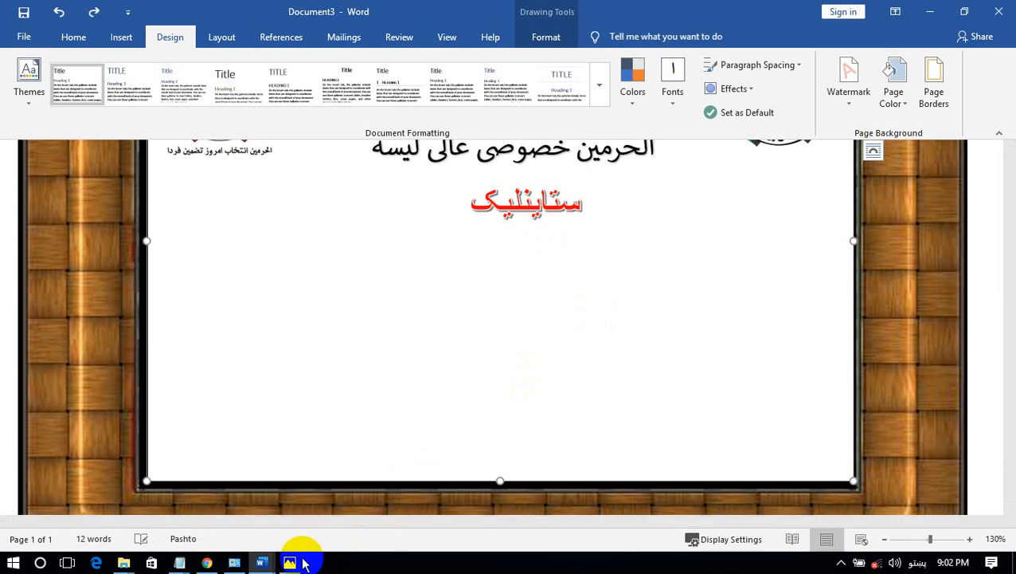
pyautogui.click(291, 563)
pyautogui.click(291, 562)
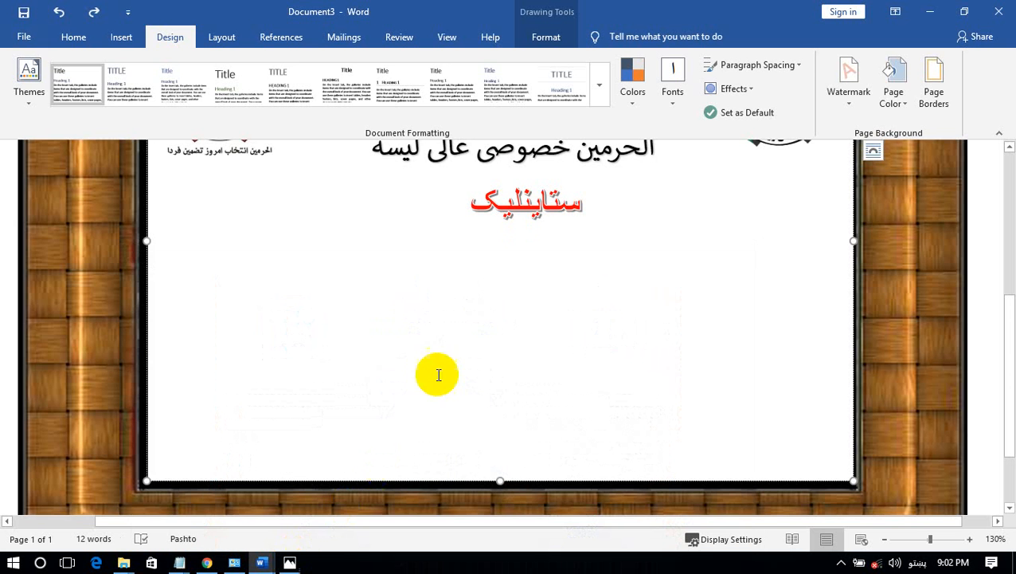